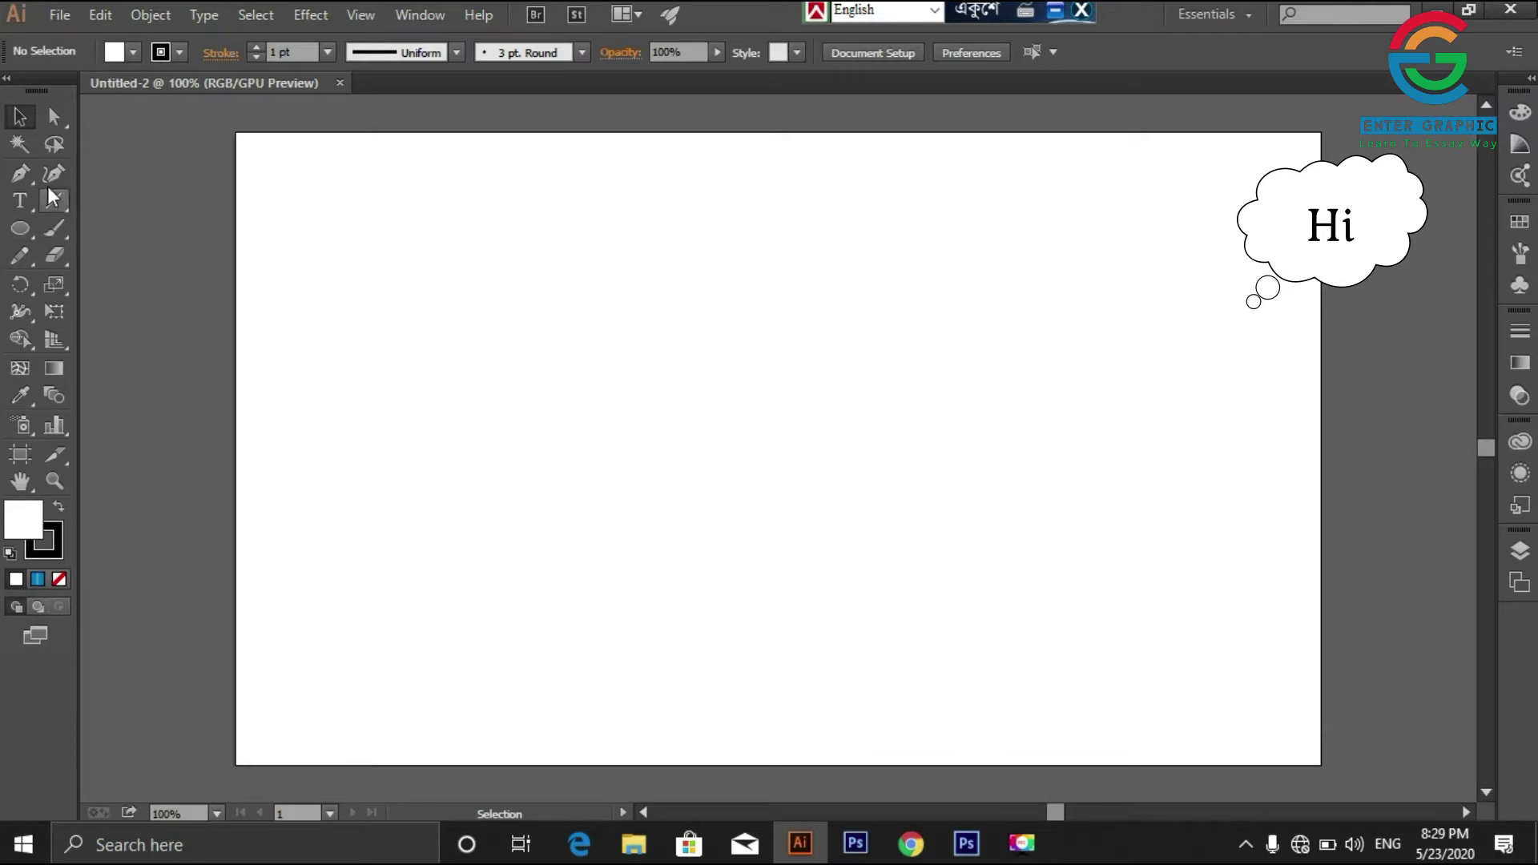
Step: Draw a closed ship hull outline with the Pen tool: flat top, slanted stern, and a curved bow running into a flat base
{"action": "left_click", "coordinate": [24, 172]}
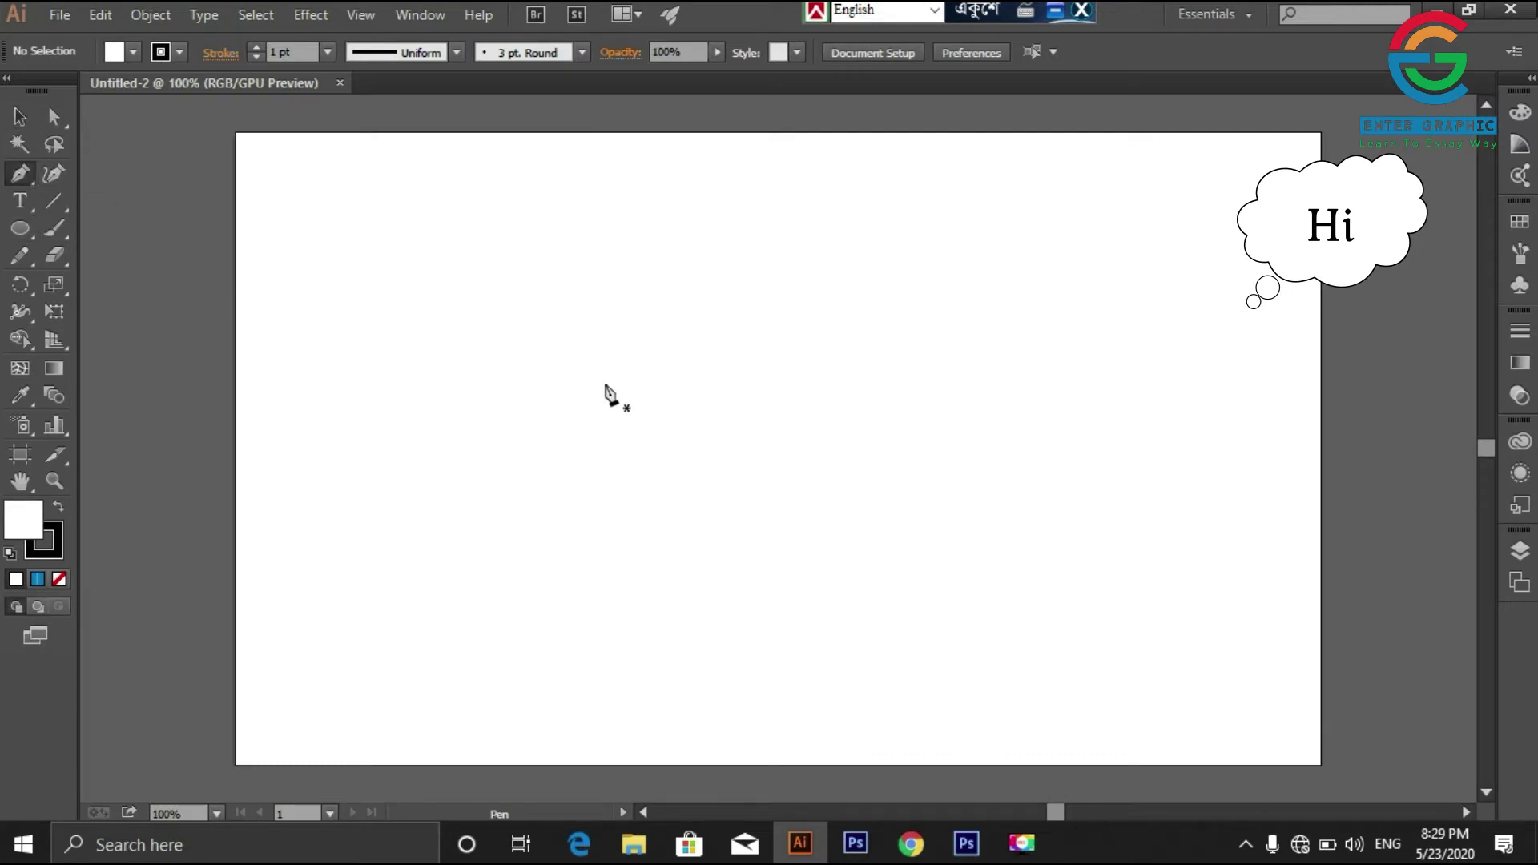
{"action": "key", "text": "ctrl+="}
{"action": "left_click", "coordinate": [604, 383]}
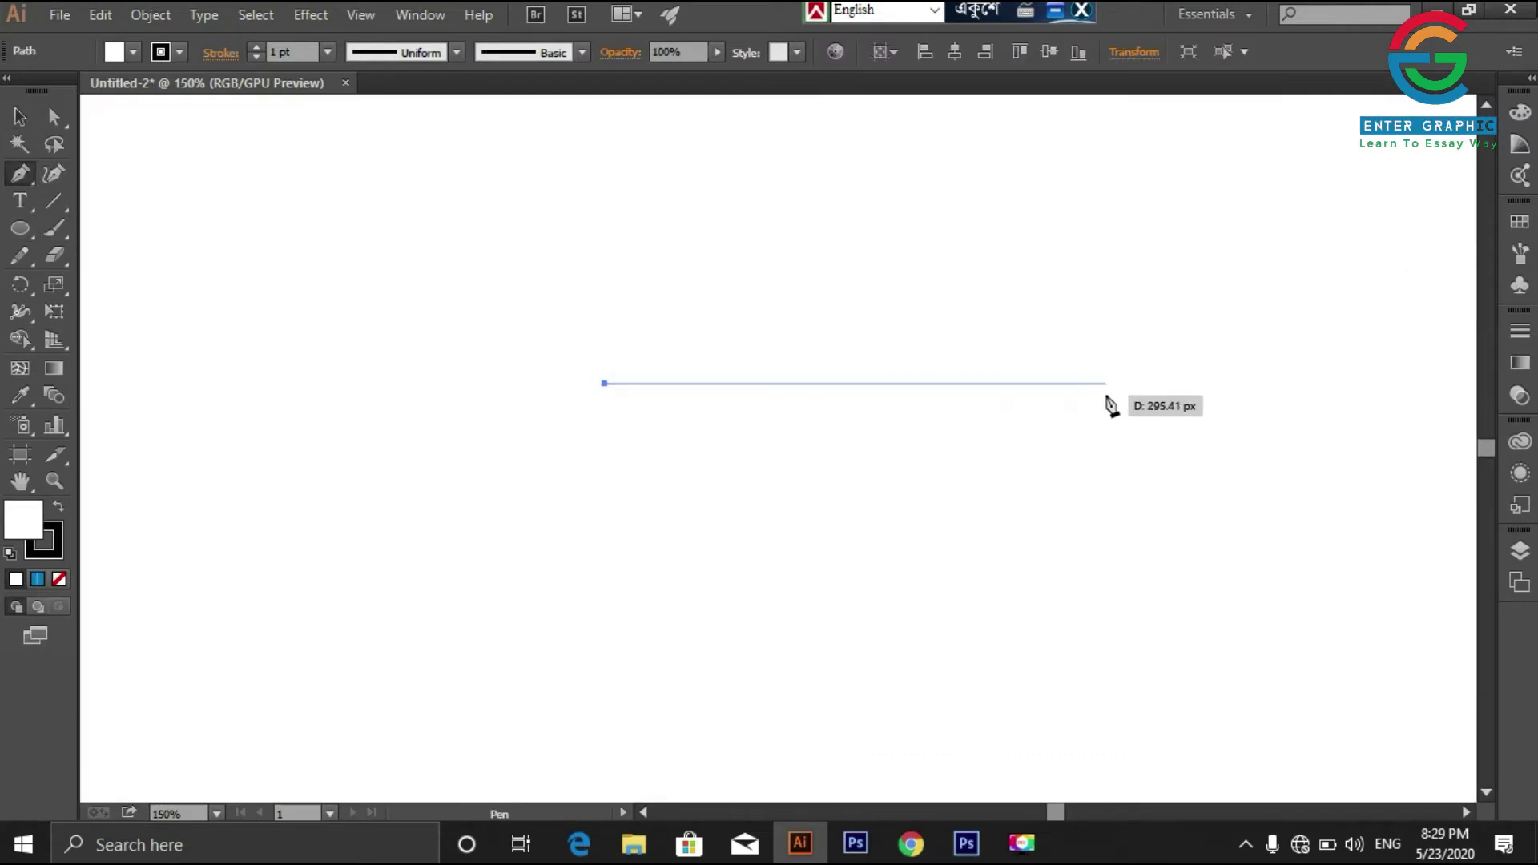
{"action": "left_click", "coordinate": [1001, 383]}
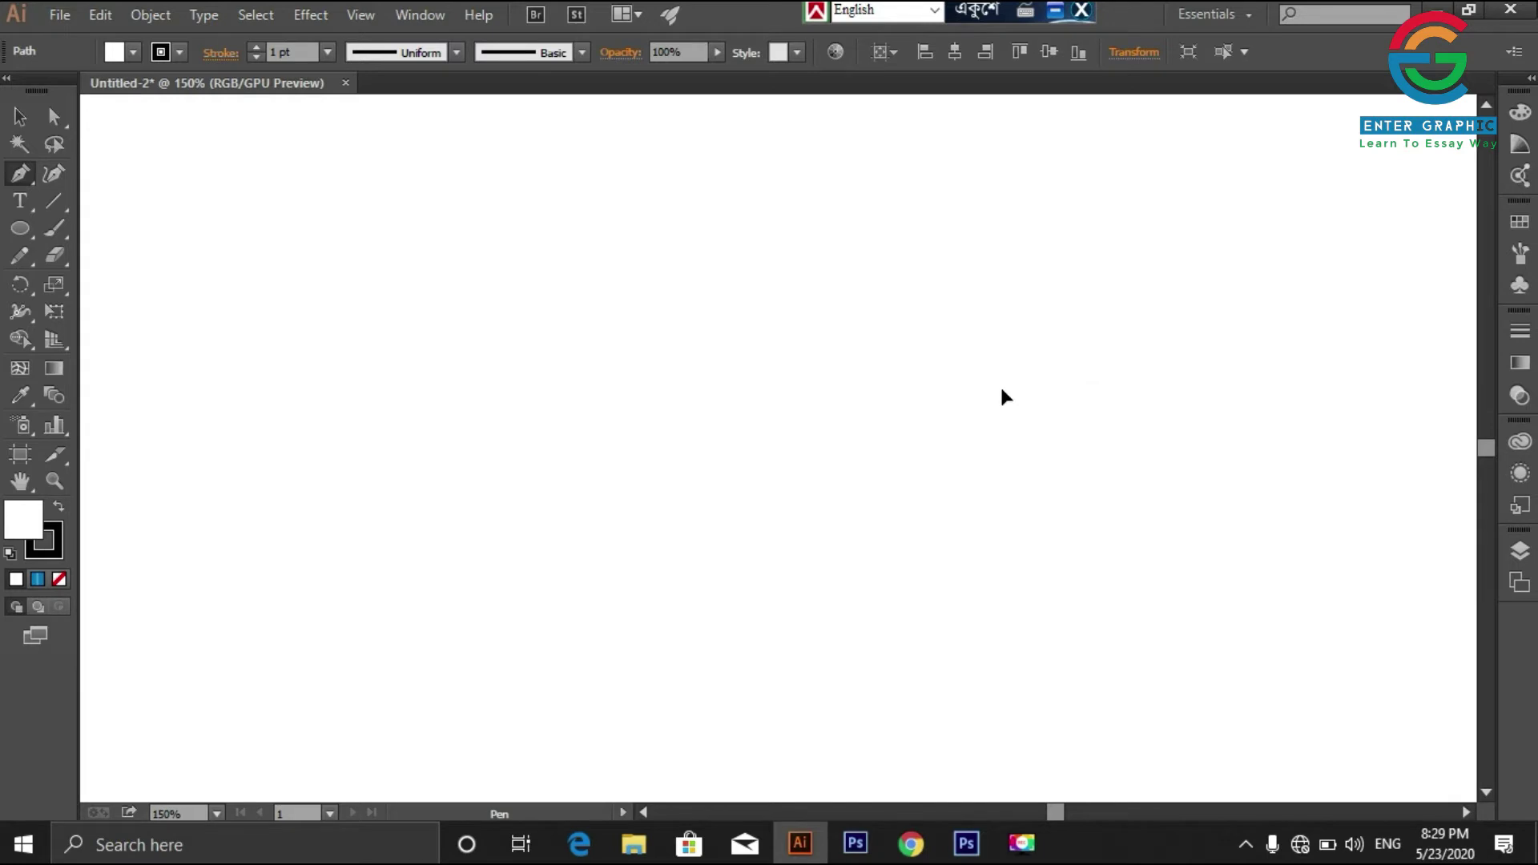
{"action": "left_click", "coordinate": [1089, 450]}
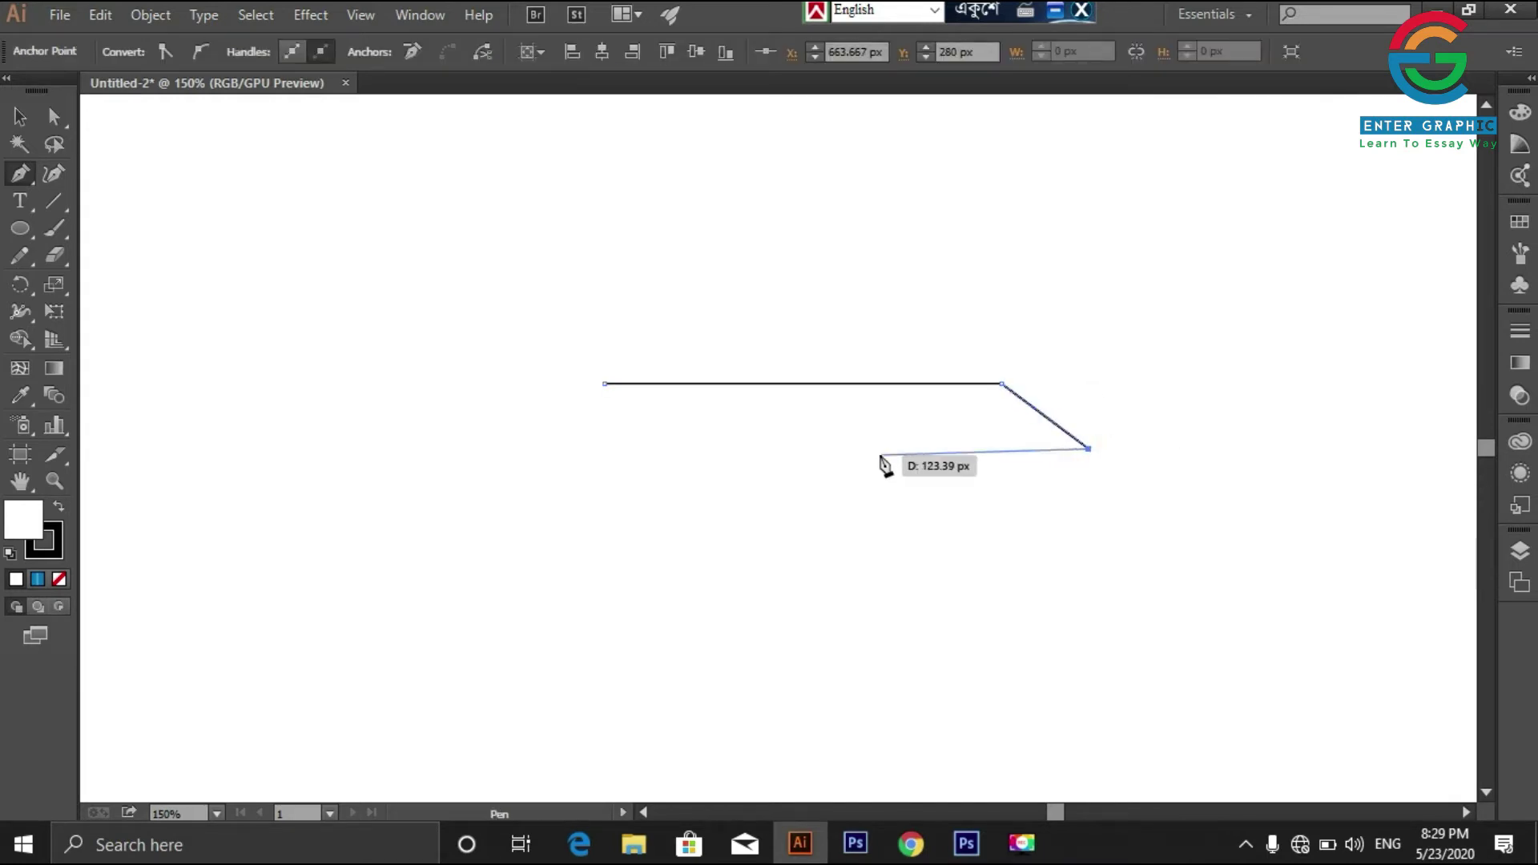
{"action": "left_click_drag", "start_coordinate": [998, 526], "coordinate": [876, 531]}
{"action": "left_click", "coordinate": [998, 527]}
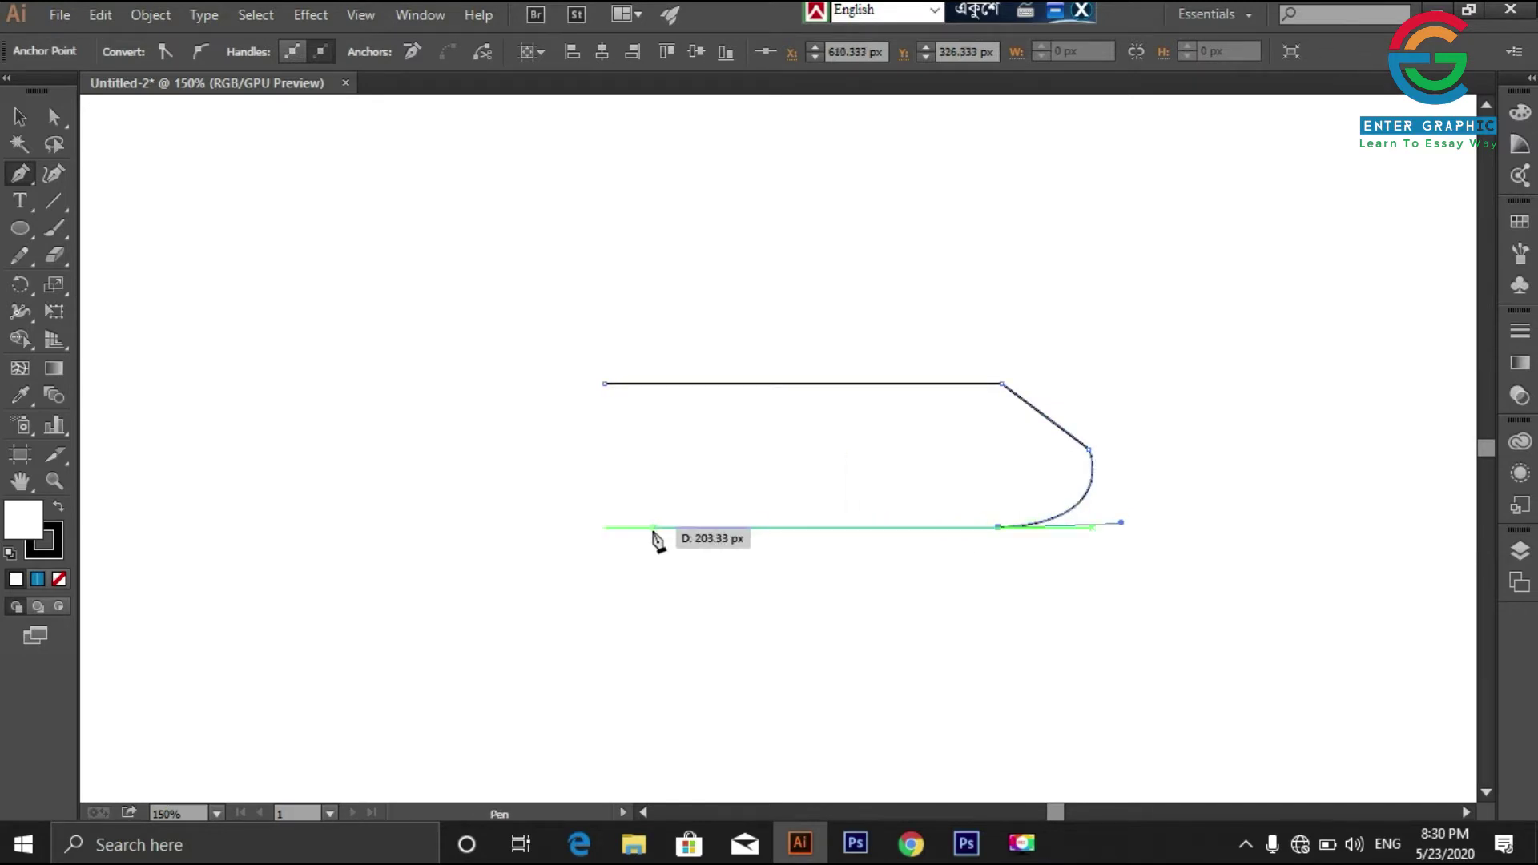
{"action": "left_click", "coordinate": [715, 527]}
{"action": "left_click", "coordinate": [605, 384]}
Step: Shift the hull outline's upper-left anchor point well down and slightly inward to make the top edge slope
{"action": "left_click", "coordinate": [54, 116]}
{"action": "key", "text": "Down"}
{"action": "key", "text": "Down"}
{"action": "key", "text": "Down"}
{"action": "key", "text": "Down"}
{"action": "key", "text": "Down"}
{"action": "key", "text": "Down"}
{"action": "key", "text": "Down"}
{"action": "key", "text": "Down"}
{"action": "key", "text": "Down"}
{"action": "key", "text": "Down"}
{"action": "key", "text": "Down"}
{"action": "key", "text": "Down"}
{"action": "key", "text": "Down"}
{"action": "key", "text": "Down"}
{"action": "key", "text": "Down"}
{"action": "key", "text": "Down"}
{"action": "key", "text": "Down"}
{"action": "key", "text": "Down"}
{"action": "key", "text": "Down"}
{"action": "key", "text": "Down"}
{"action": "key", "text": "Down"}
{"action": "key", "text": "Down"}
{"action": "key", "text": "Down"}
{"action": "key", "text": "Down"}
{"action": "key", "text": "Down"}
{"action": "key", "text": "Down"}
{"action": "key", "text": "Down"}
{"action": "key", "text": "Down"}
{"action": "key", "text": "Down"}
{"action": "key", "text": "Down"}
{"action": "key", "text": "Down"}
{"action": "key", "text": "Down"}
{"action": "key", "text": "Down"}
{"action": "key", "text": "Down"}
{"action": "key", "text": "Down"}
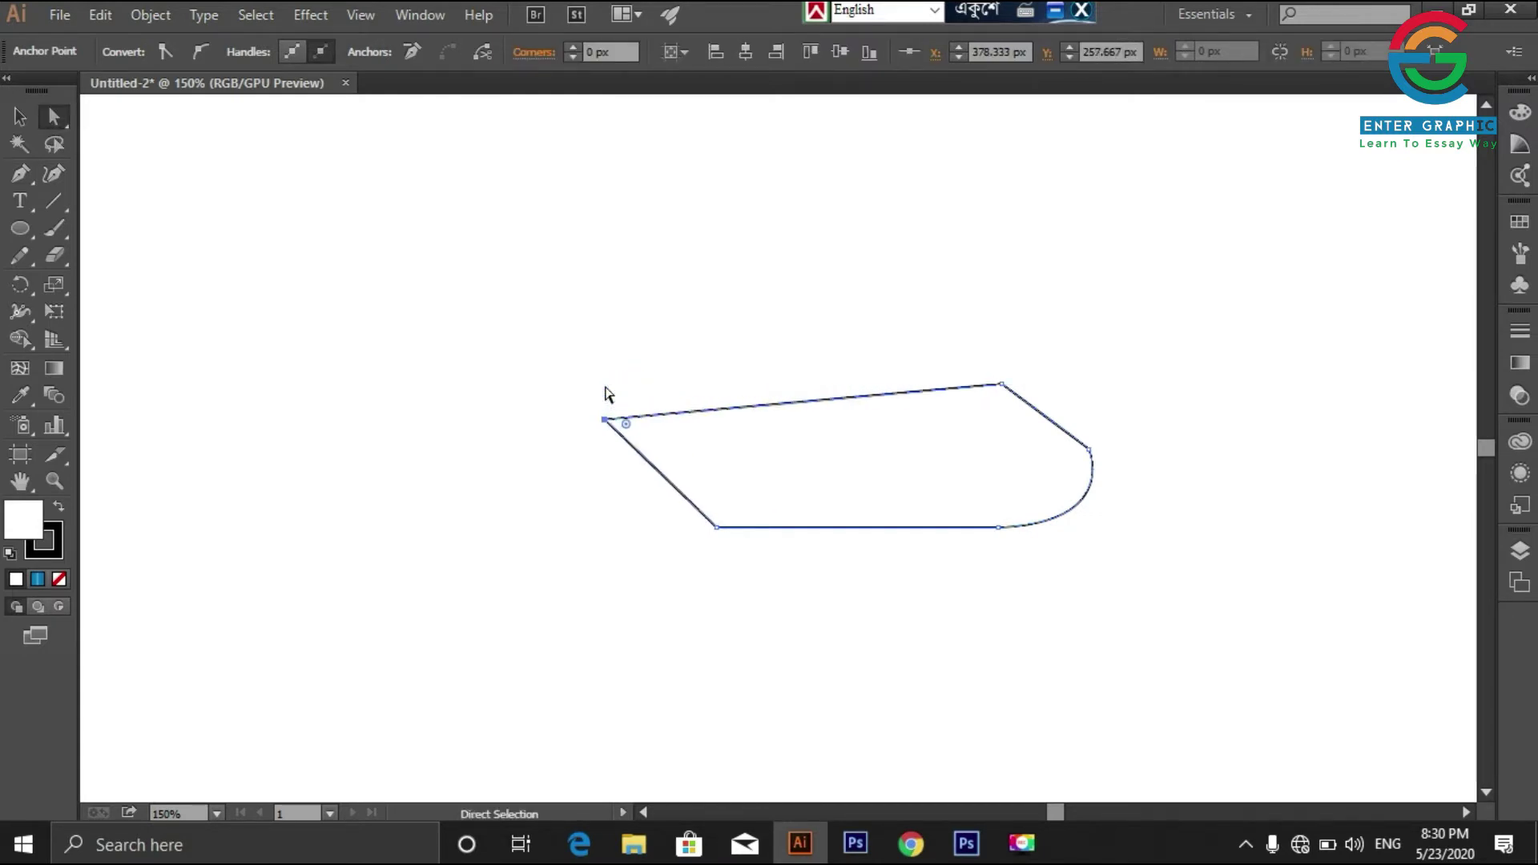
{"action": "key", "text": "Right"}
{"action": "key", "text": "Right"}
{"action": "key", "text": "Right"}
{"action": "key", "text": "Right"}
{"action": "key", "text": "Right"}
{"action": "key", "text": "Right"}
{"action": "key", "text": "Right"}
{"action": "key", "text": "Right"}
{"action": "key", "text": "Right"}
{"action": "key", "text": "Right"}
{"action": "key", "text": "Right"}
{"action": "key", "text": "Right"}
{"action": "key", "text": "Right"}
{"action": "key", "text": "Right"}
{"action": "key", "text": "Right"}
{"action": "key", "text": "Right"}
{"action": "key", "text": "Right"}
{"action": "key", "text": "Right"}
{"action": "key", "text": "Right"}
{"action": "key", "text": "Right"}
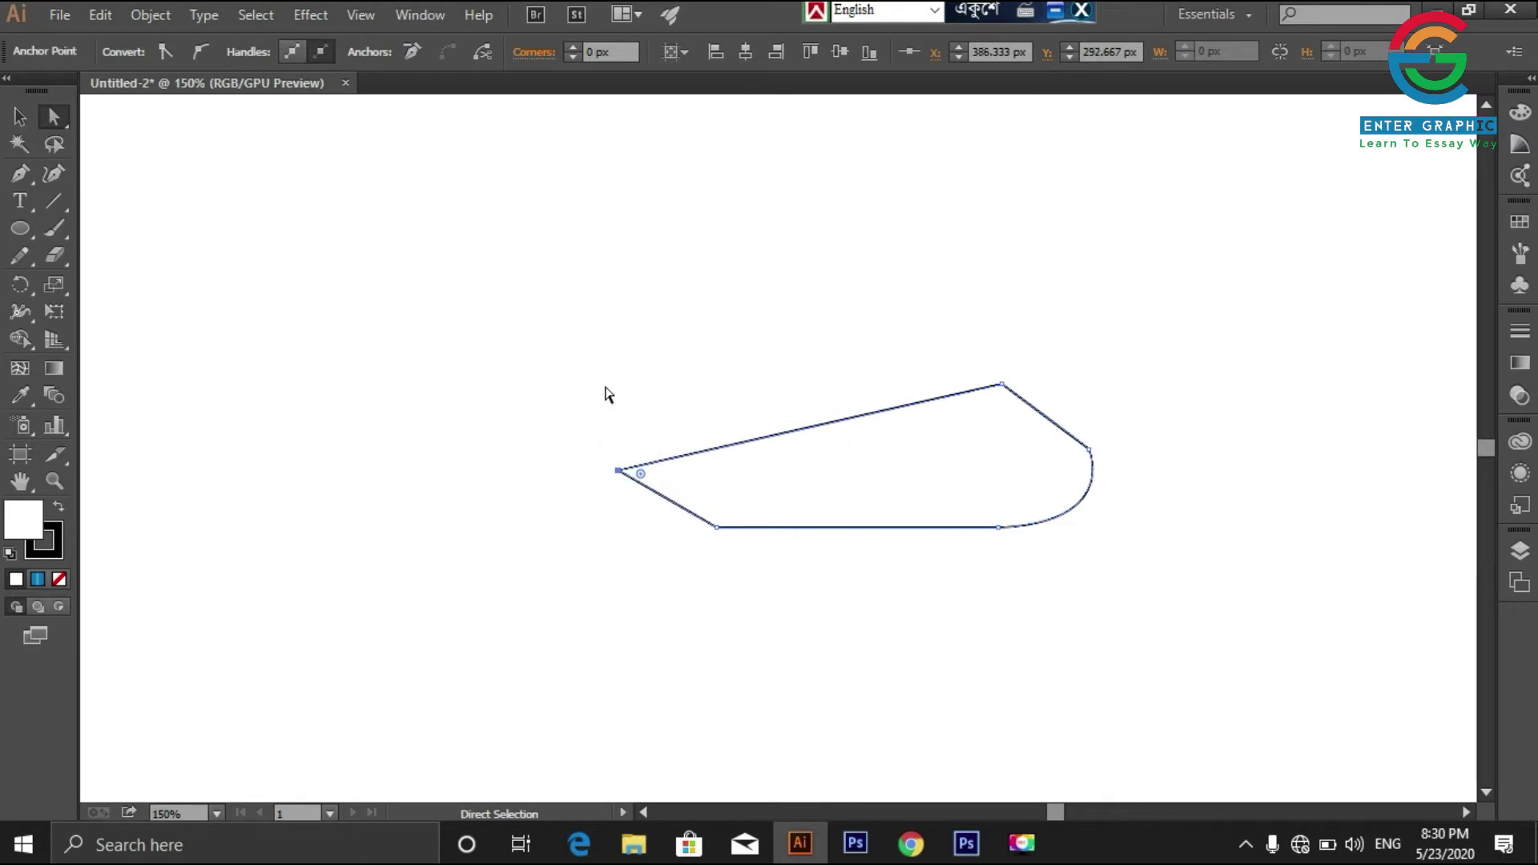
{"action": "key", "text": "Down"}
{"action": "key", "text": "Down"}
{"action": "key", "text": "Down"}
{"action": "key", "text": "Down"}
{"action": "key", "text": "Down"}
{"action": "key", "text": "Down"}
{"action": "key", "text": "Down"}
{"action": "key", "text": "Down"}
{"action": "key", "text": "Down"}
{"action": "key", "text": "Down"}
Step: Nudge the hull's upper-right anchor point slightly left and down, to about X 606 px, Y 253 px
{"action": "left_click", "coordinate": [999, 385]}
{"action": "key", "text": "Left"}
{"action": "key", "text": "Left"}
{"action": "key", "text": "Left"}
{"action": "key", "text": "Left"}
{"action": "key", "text": "Left"}
{"action": "key", "text": "Down"}
{"action": "key", "text": "Down"}
{"action": "key", "text": "Down"}
{"action": "key", "text": "Down"}
{"action": "key", "text": "Down"}
{"action": "key", "text": "Down"}
{"action": "key", "text": "Down"}
{"action": "key", "text": "Down"}
{"action": "key", "text": "Down"}
{"action": "key", "text": "Down"}
{"action": "key", "text": "Down"}
{"action": "key", "text": "Down"}
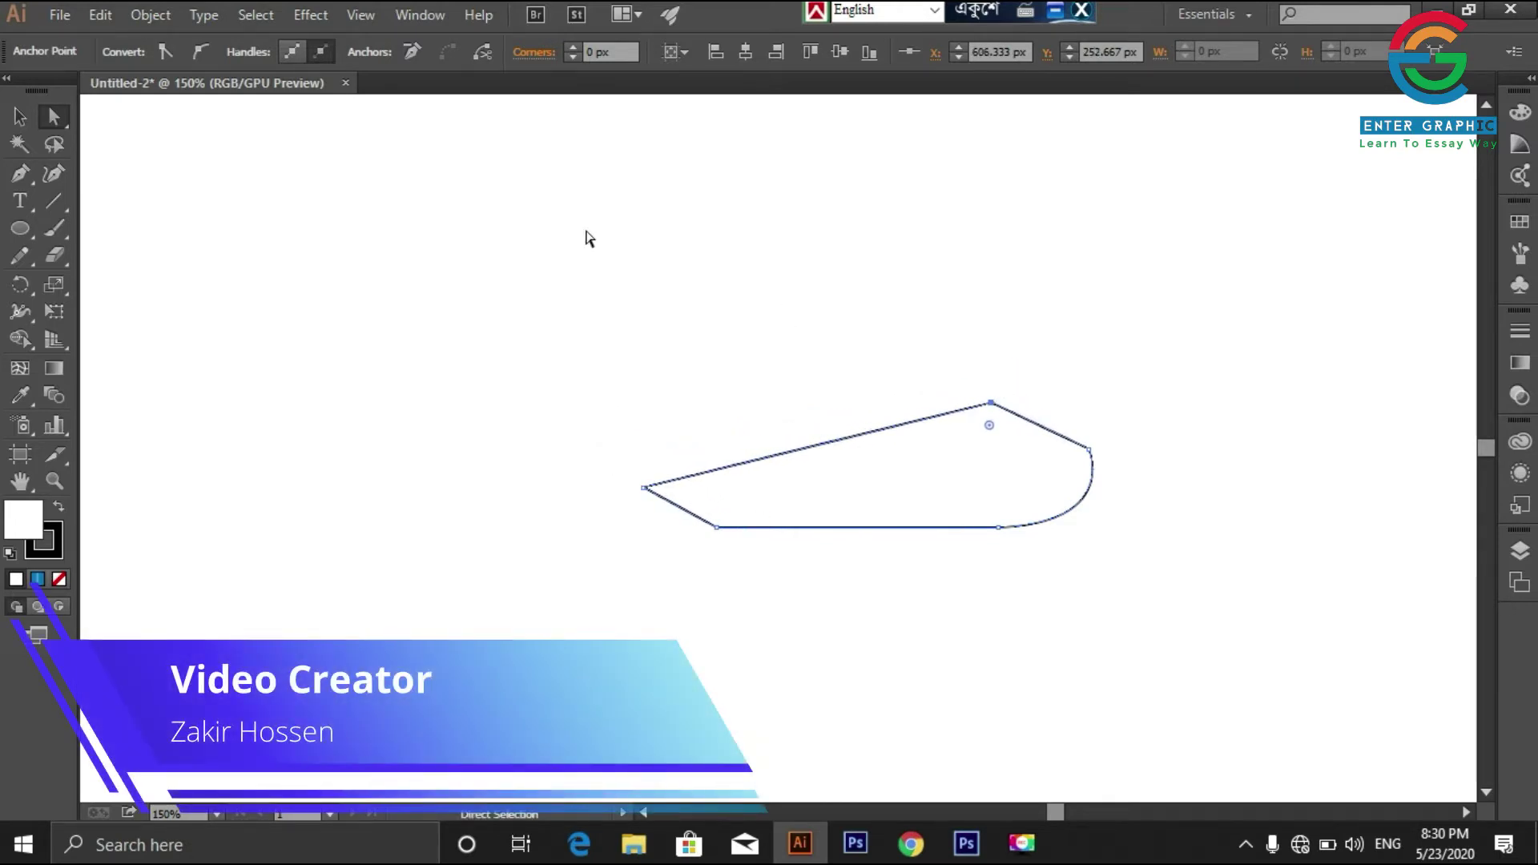
Step: Move the hull shape up and left toward the middle of the artboard and keep it selected
{"action": "left_click", "coordinate": [17, 118]}
{"action": "left_click", "coordinate": [833, 344]}
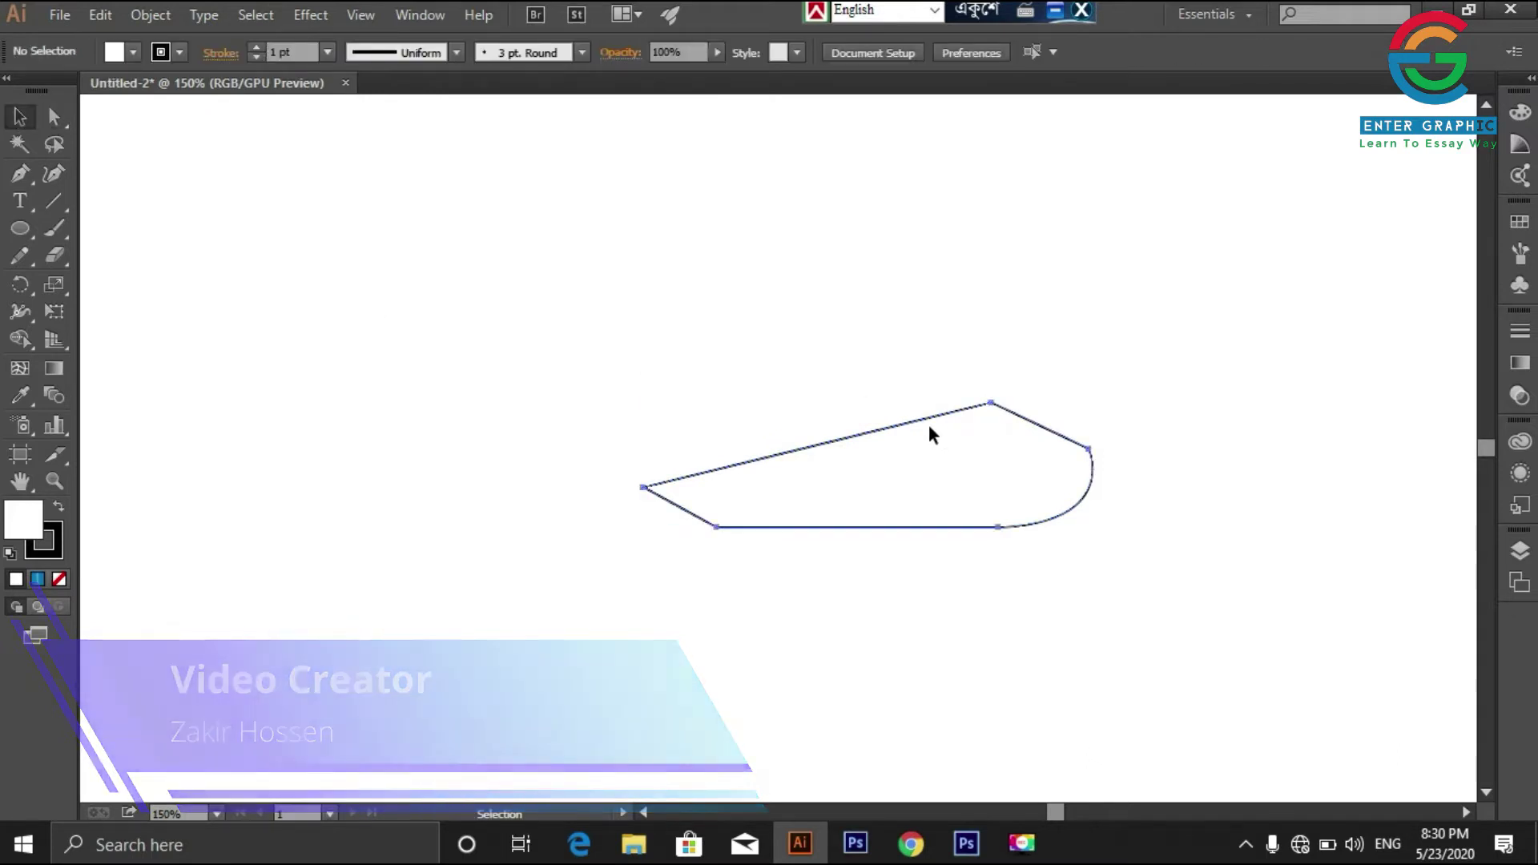
{"action": "left_click_drag", "start_coordinate": [929, 424], "coordinate": [822, 377]}
{"action": "left_click", "coordinate": [719, 612]}
{"action": "left_click", "coordinate": [810, 479]}
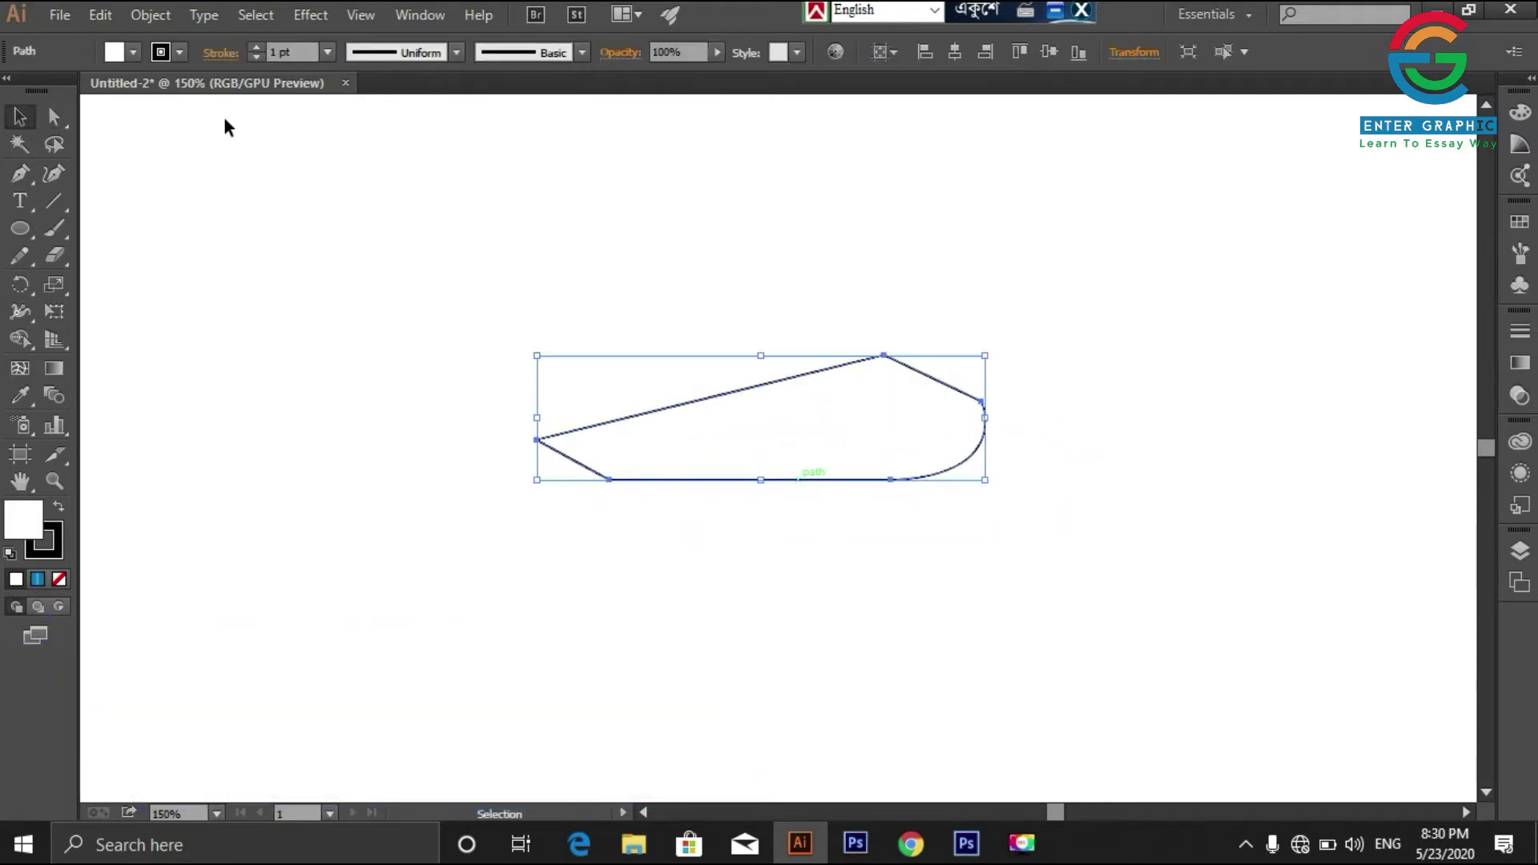
Step: Fill the hull shape with blue and remove its outline
{"action": "left_click", "coordinate": [133, 52]}
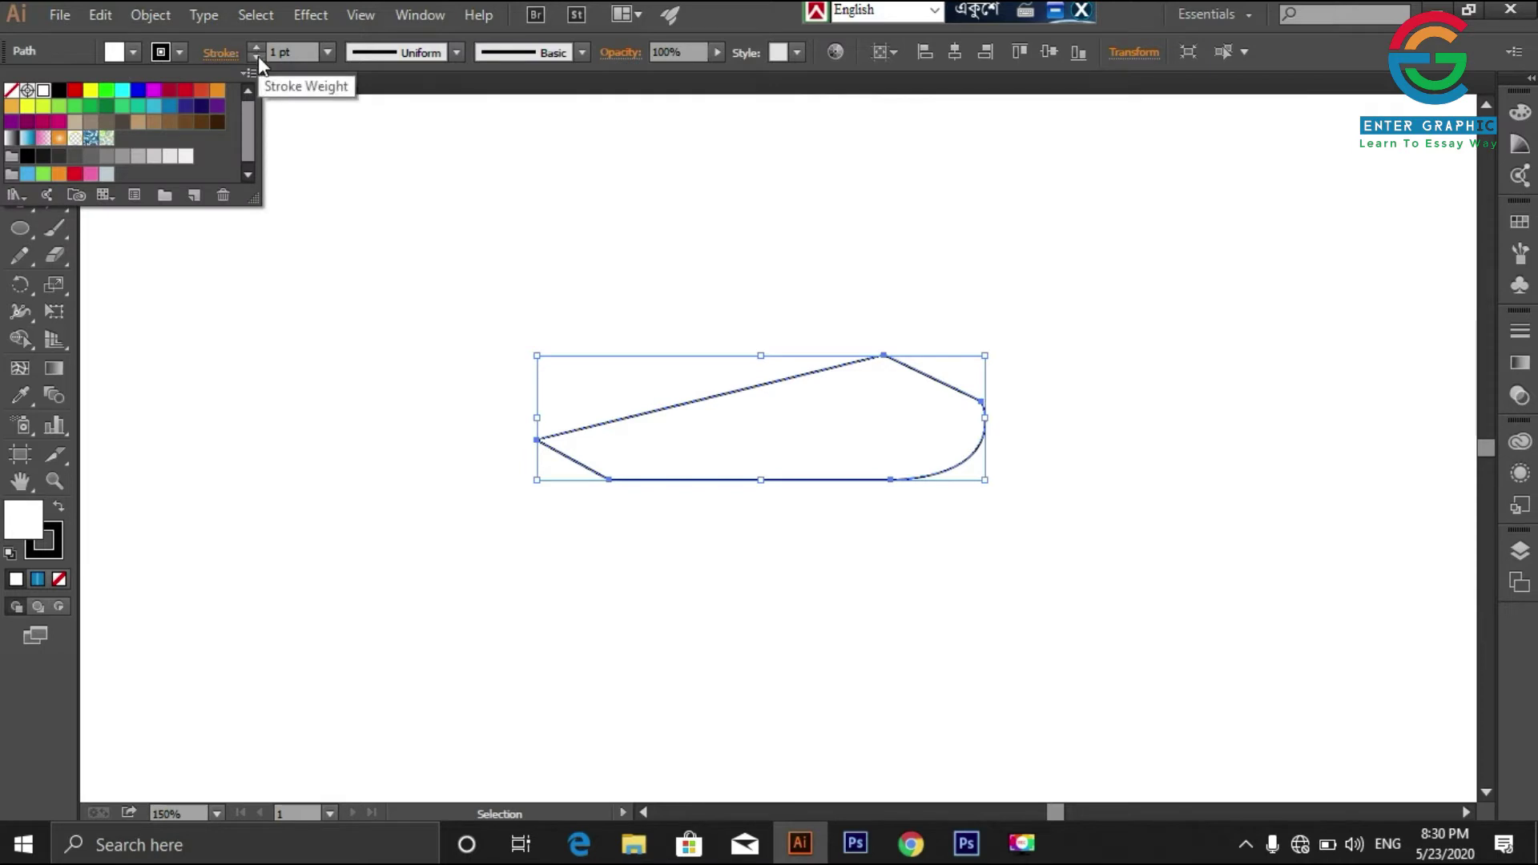
{"action": "left_click", "coordinate": [257, 57]}
{"action": "left_click", "coordinate": [131, 54]}
{"action": "left_click", "coordinate": [168, 110]}
{"action": "left_click", "coordinate": [315, 325]}
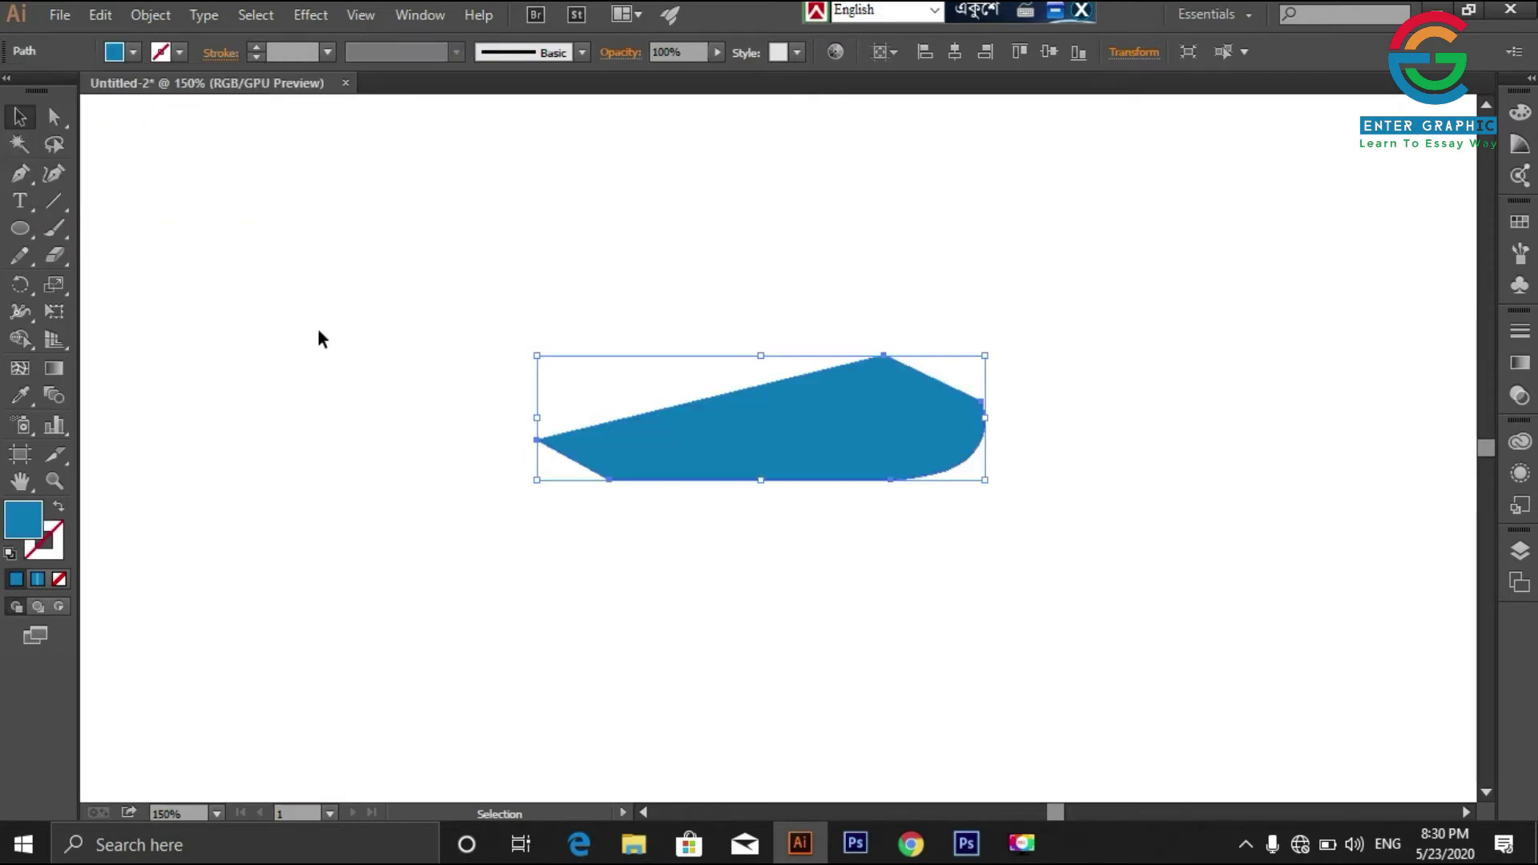
Step: Draw two black 2 pt lines lengthwise across the hull from the stern, rising past its right edge
{"action": "left_click", "coordinate": [52, 201]}
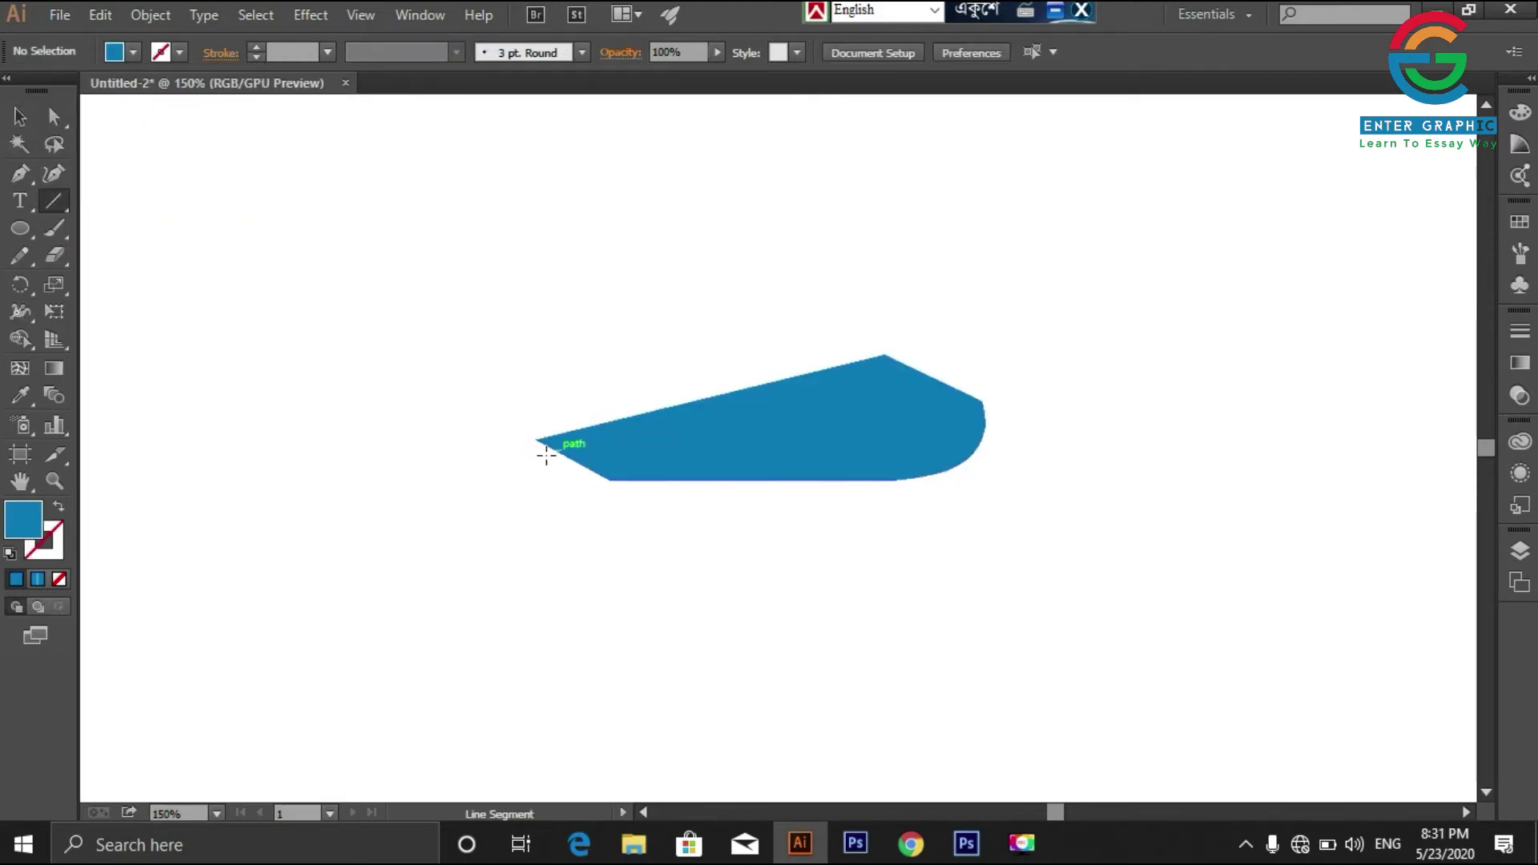
{"action": "left_click_drag", "start_coordinate": [548, 457], "coordinate": [944, 370]}
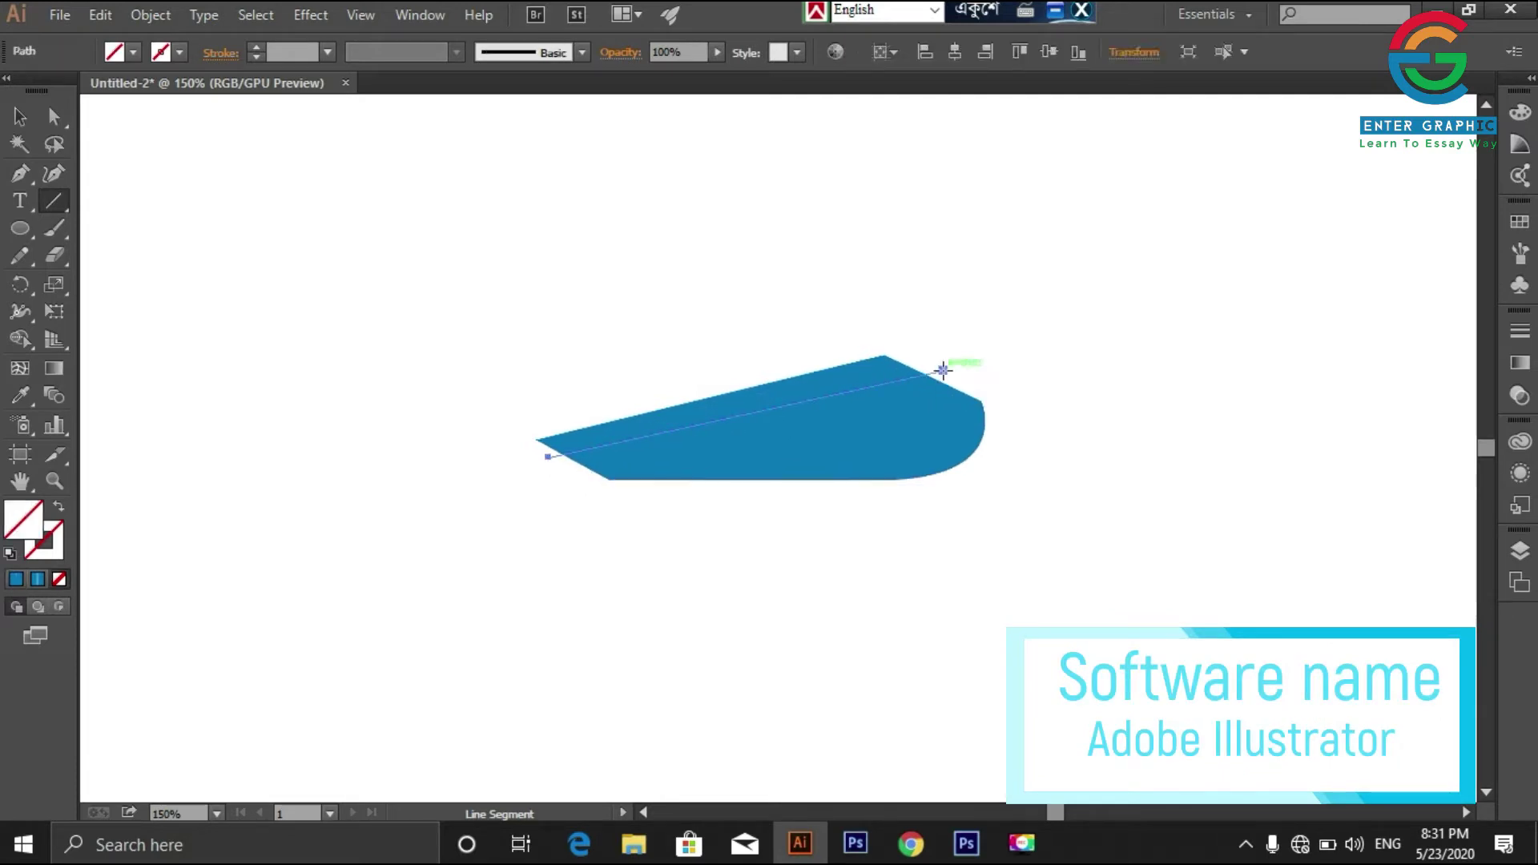
{"action": "left_click", "coordinate": [255, 45]}
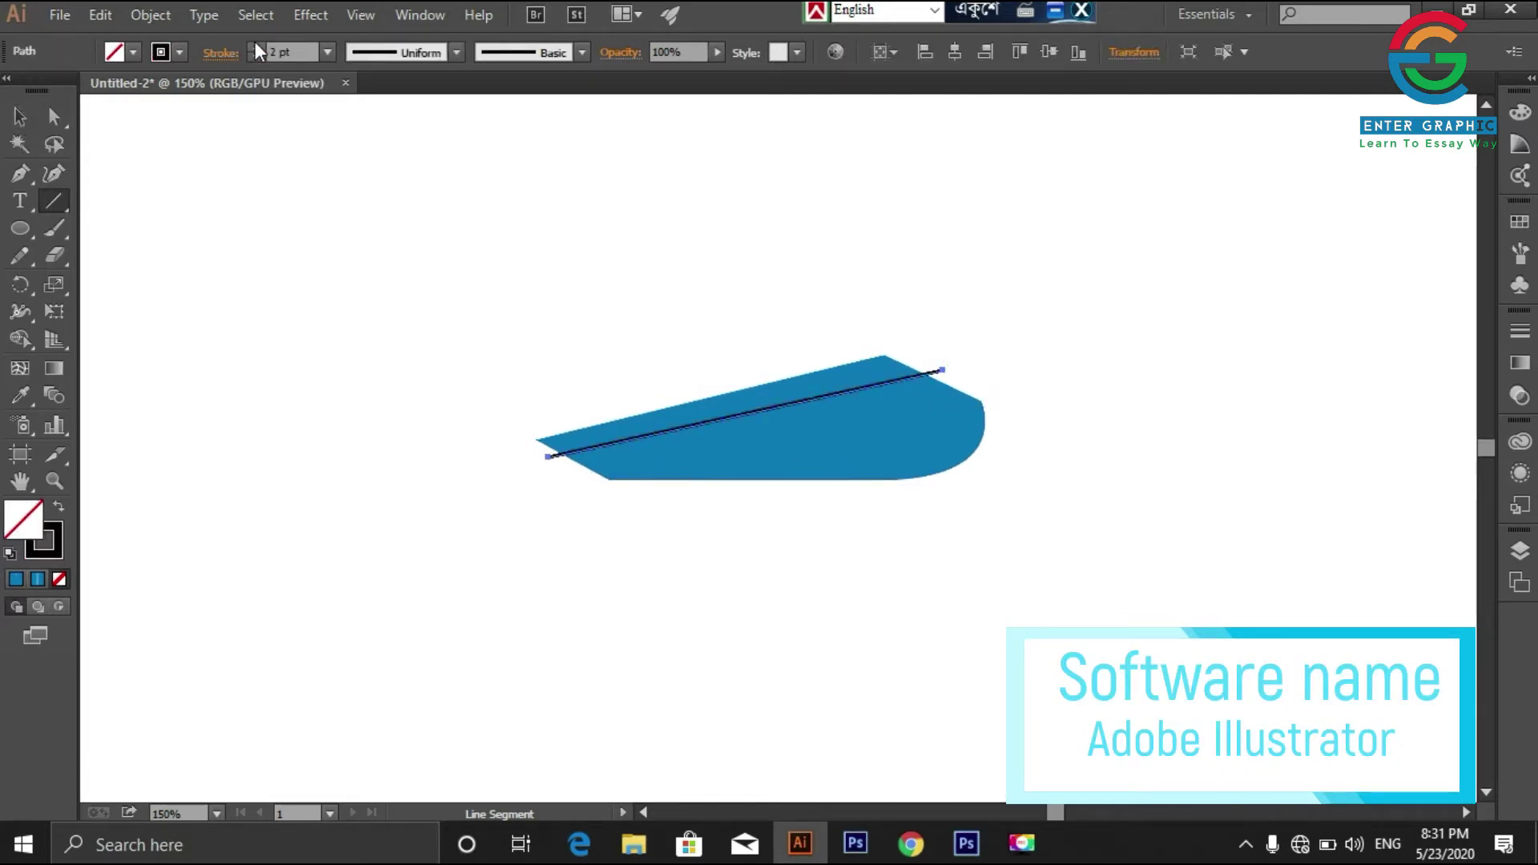
{"action": "left_click", "coordinate": [255, 45]}
{"action": "left_click", "coordinate": [68, 205]}
{"action": "left_click_drag", "start_coordinate": [564, 467], "coordinate": [1032, 392]}
{"action": "left_click", "coordinate": [35, 122]}
{"action": "left_click", "coordinate": [448, 292]}
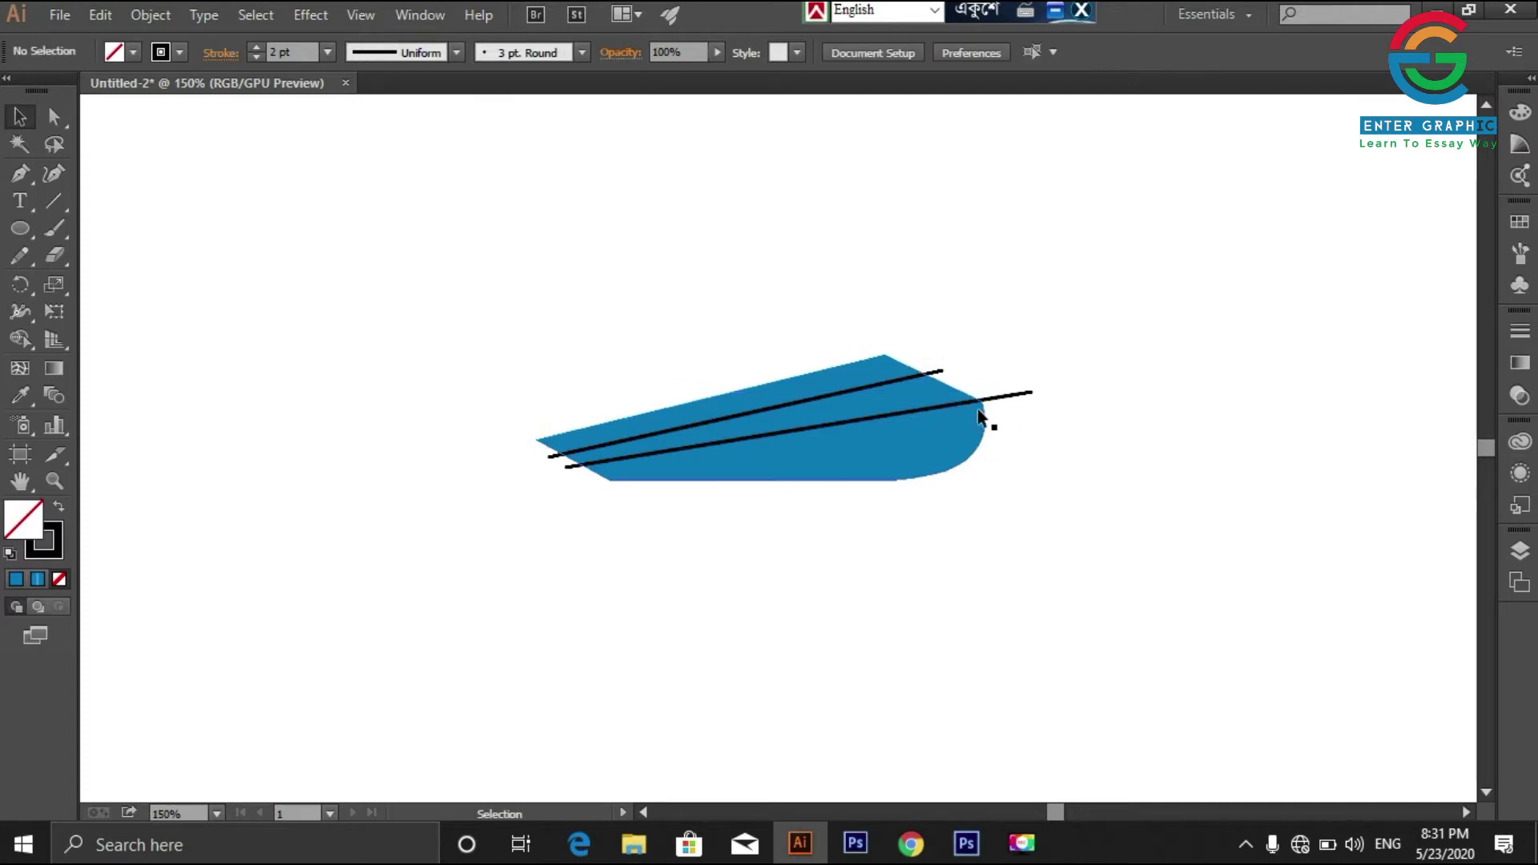
Step: Select both lines and expand their strokes into filled shapes
{"action": "left_click", "coordinate": [1007, 393]}
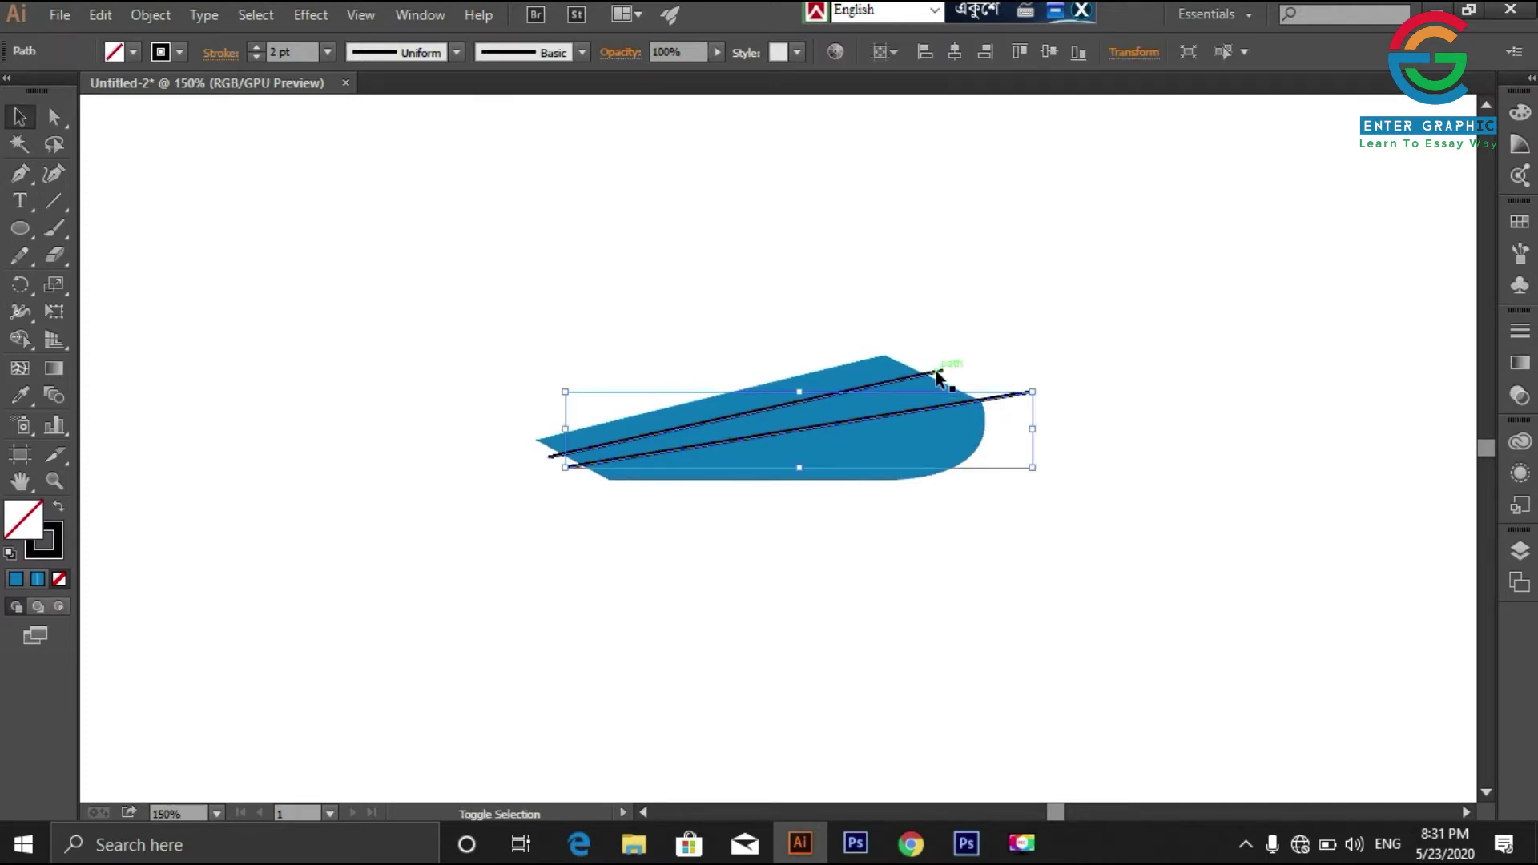
{"action": "left_click", "coordinate": [933, 374], "text": "shift"}
{"action": "left_click", "coordinate": [149, 15]}
{"action": "left_click", "coordinate": [230, 256]}
{"action": "left_click", "coordinate": [727, 534]}
Step: Cut the two expanded lines and their protruding ends out of the hull with the Shape Builder, leaving three separate strips
{"action": "key", "text": "ctrl+a"}
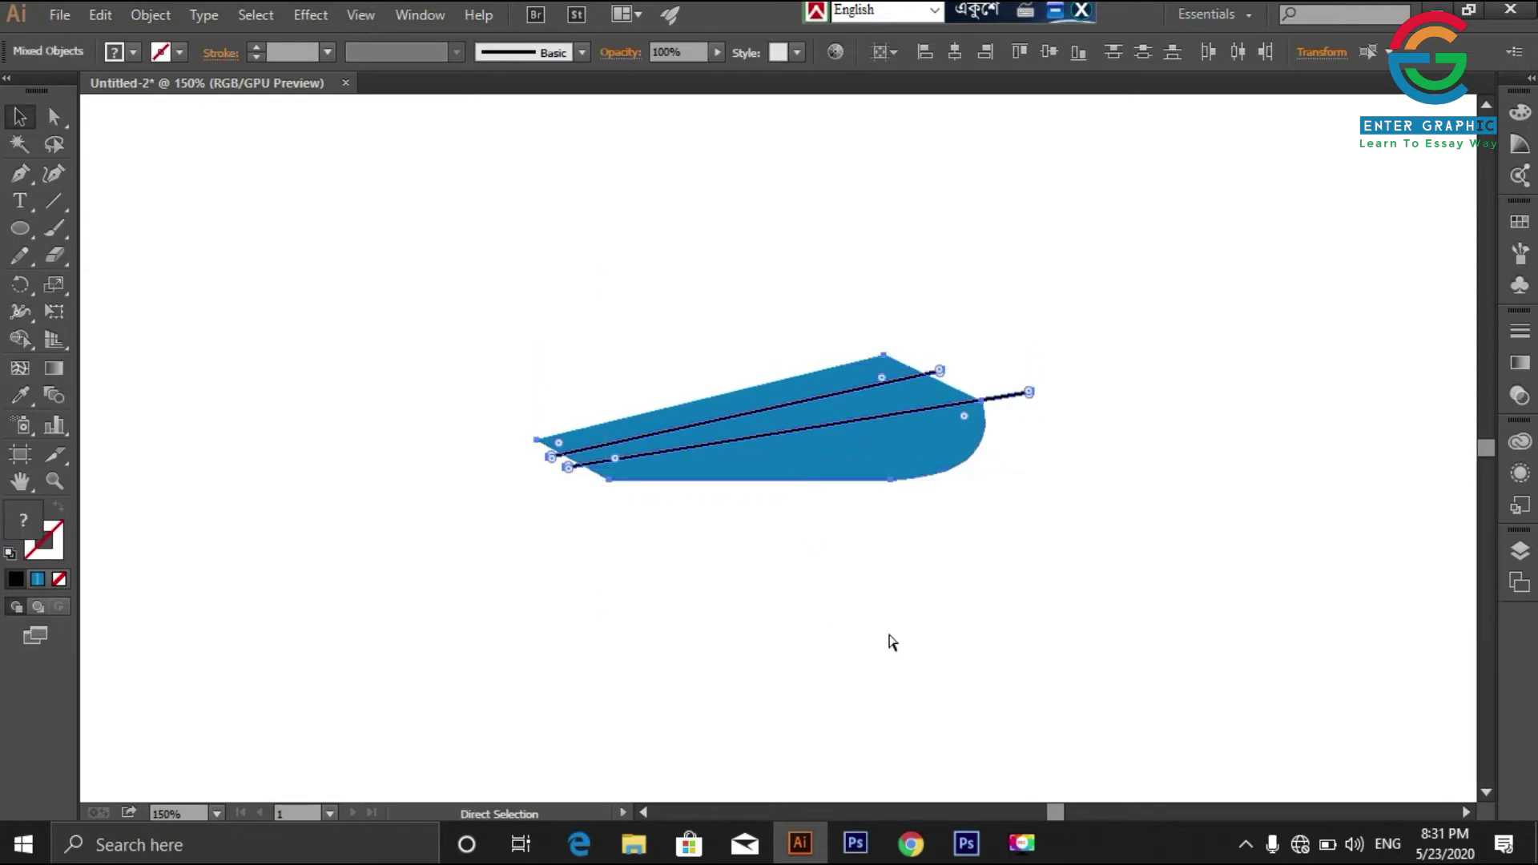
{"action": "key", "text": "ctrl+equal"}
{"action": "key", "text": "ctrl+equal"}
{"action": "key", "text": "ctrl+equal"}
{"action": "left_click", "coordinate": [21, 339]}
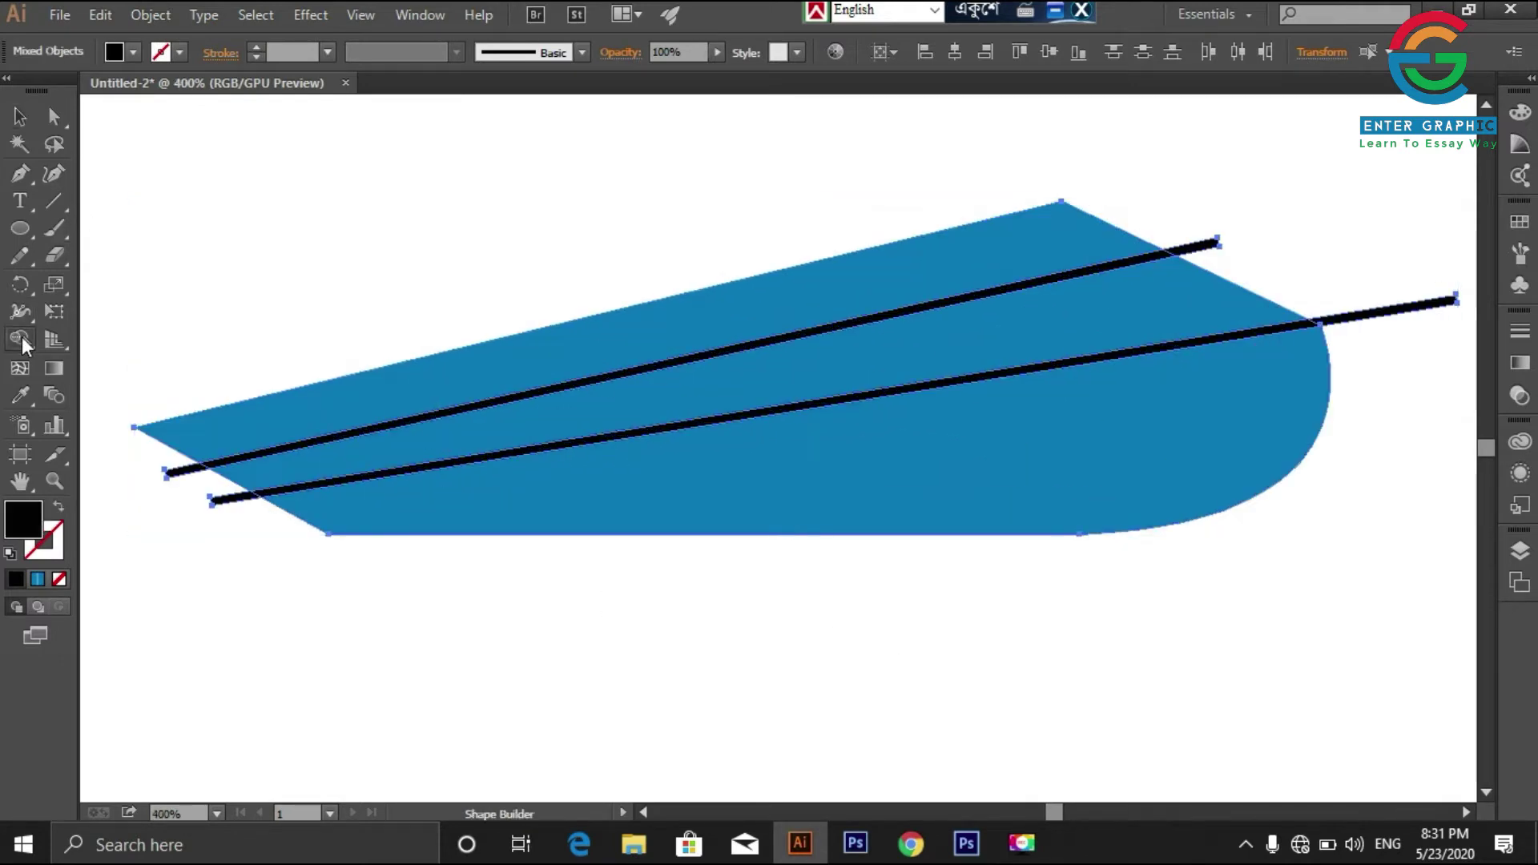
{"action": "left_click", "coordinate": [215, 469], "text": "alt"}
{"action": "left_click", "coordinate": [213, 503], "text": "alt"}
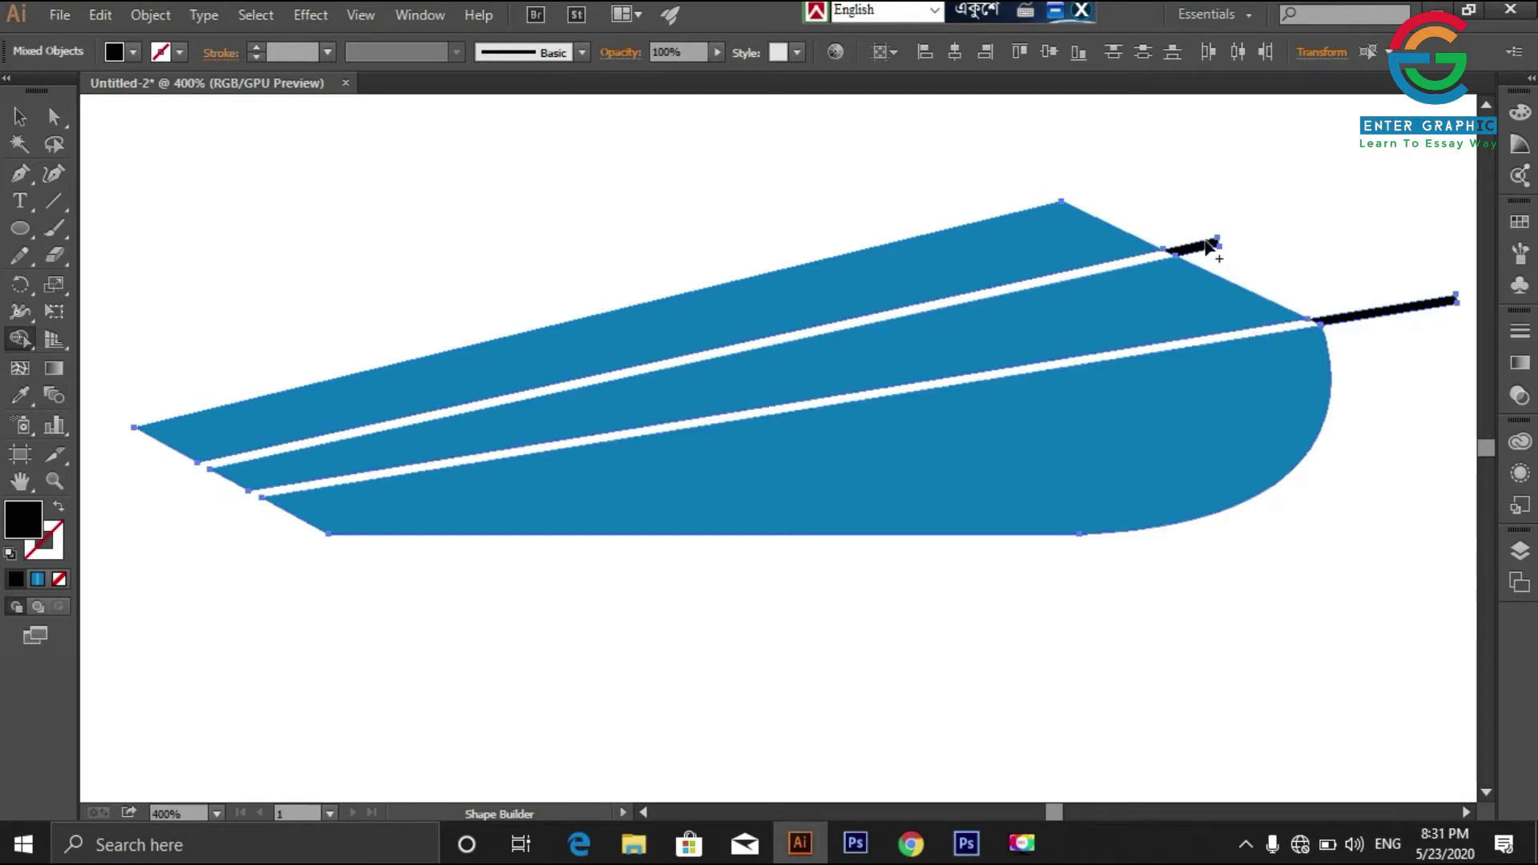
{"action": "left_click", "coordinate": [1367, 297], "text": "alt"}
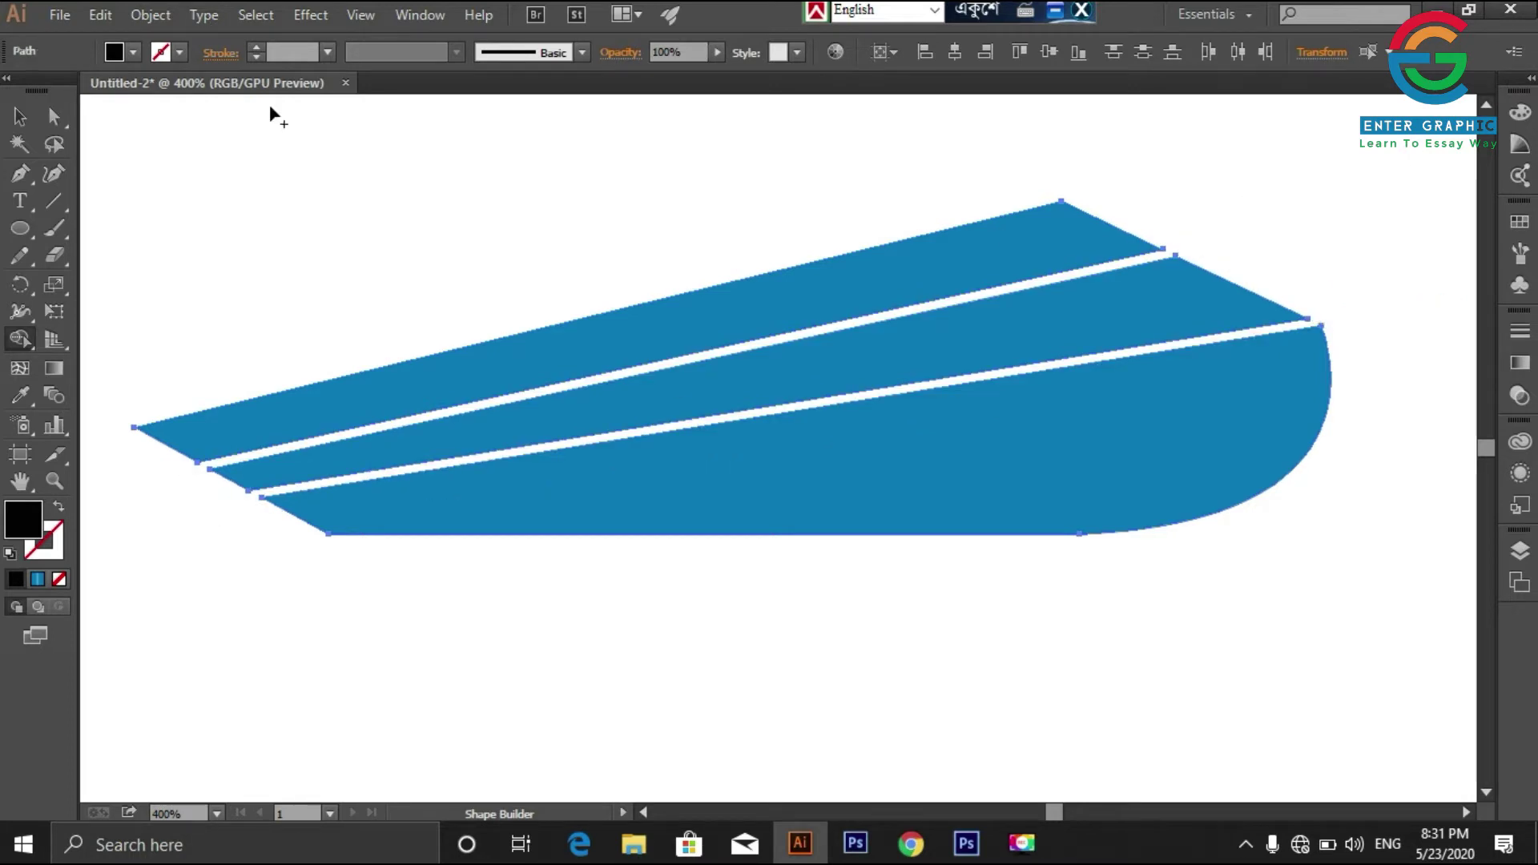
{"action": "left_click", "coordinate": [22, 120]}
{"action": "right_click", "coordinate": [593, 426]}
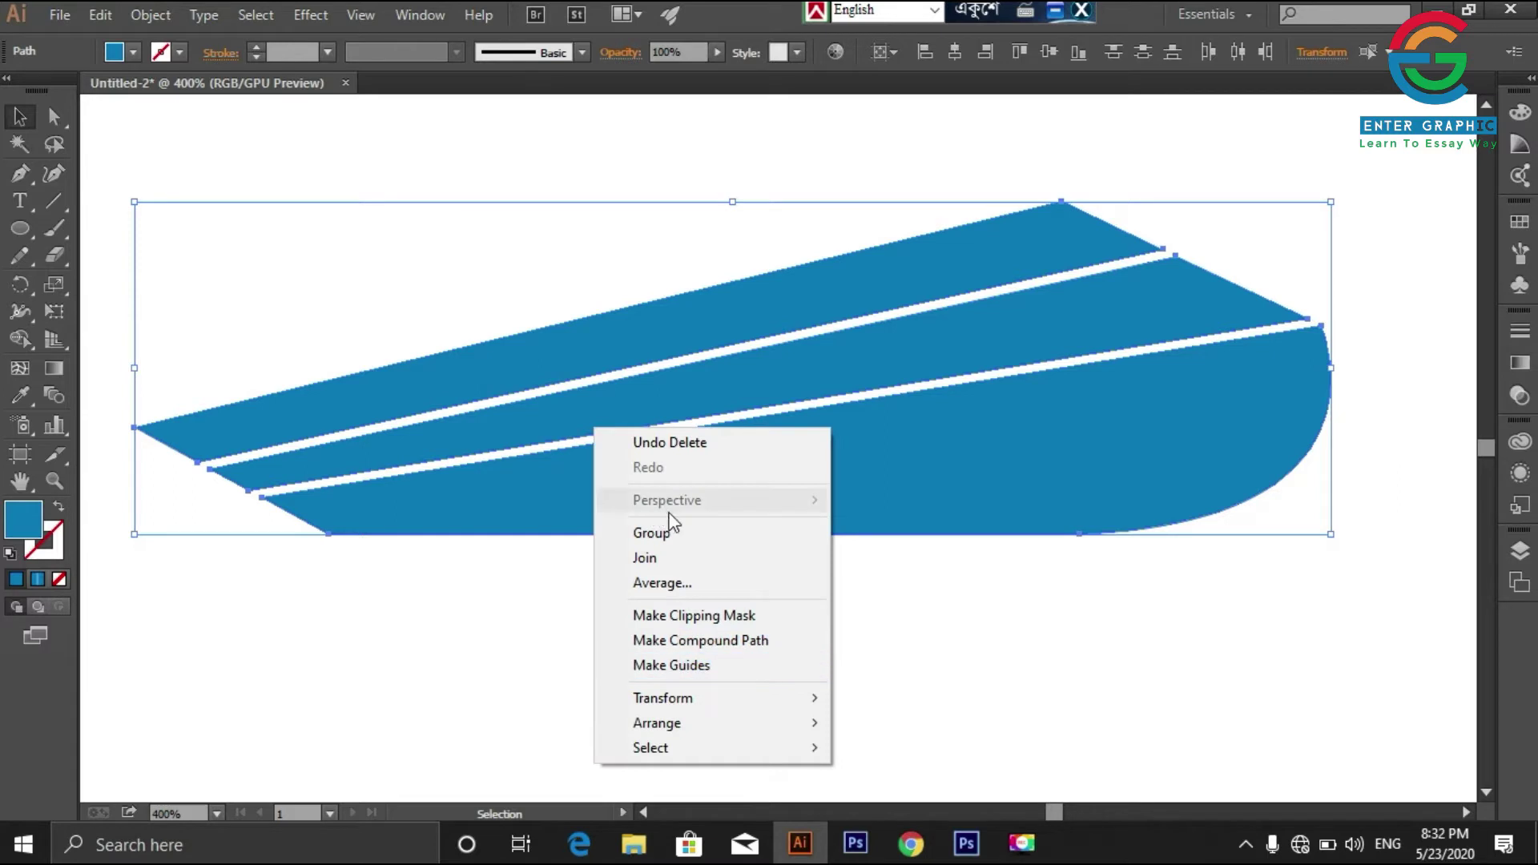
{"action": "left_click", "coordinate": [538, 135]}
{"action": "left_click", "coordinate": [616, 330]}
{"action": "key", "text": "ctrl+minus"}
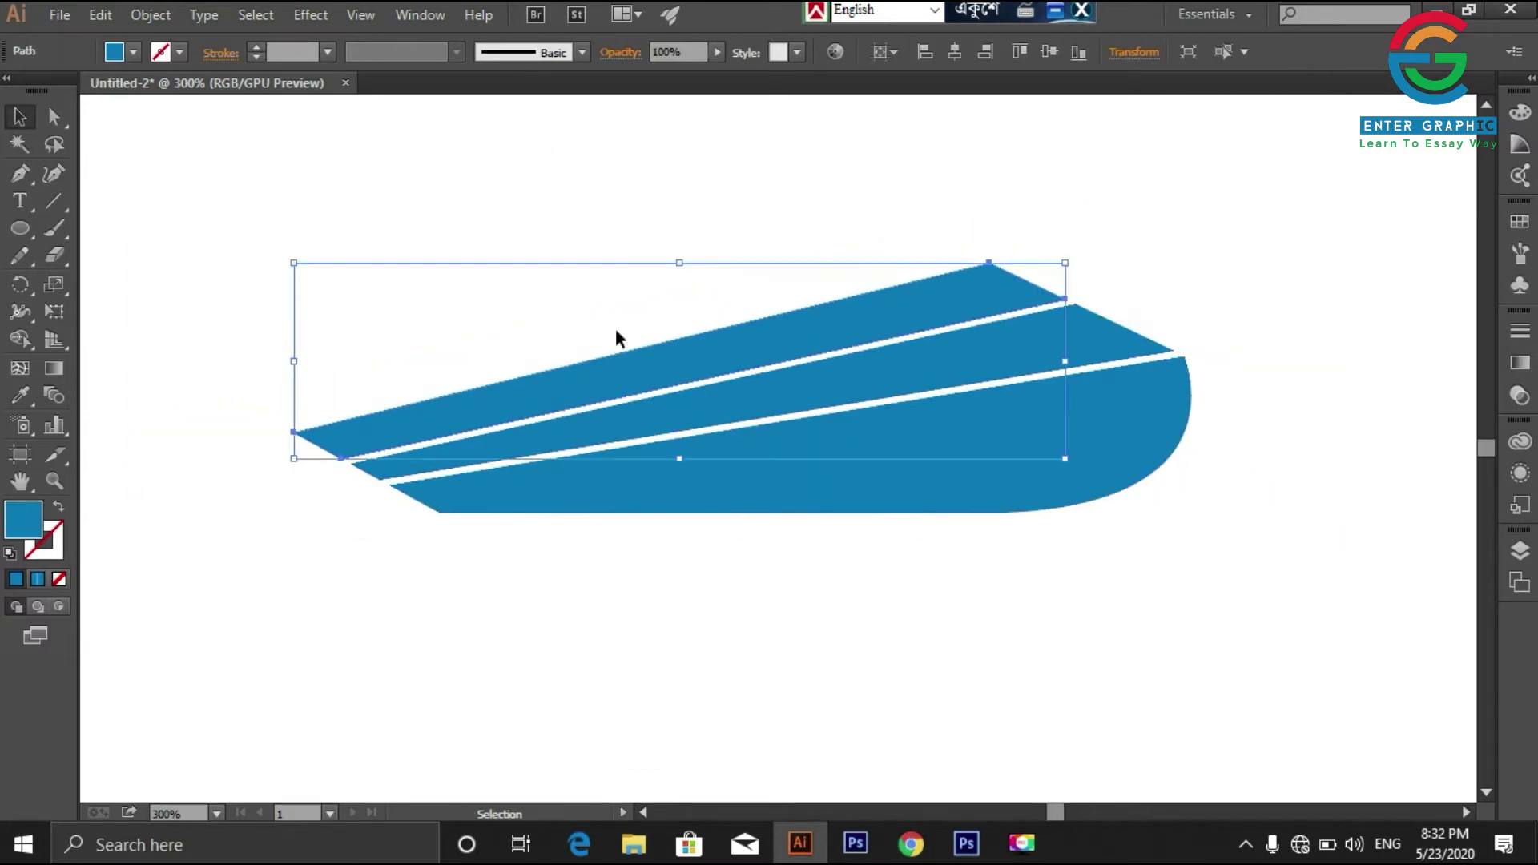
{"action": "left_click", "coordinate": [1145, 234]}
{"action": "key", "text": "ctrl+minus"}
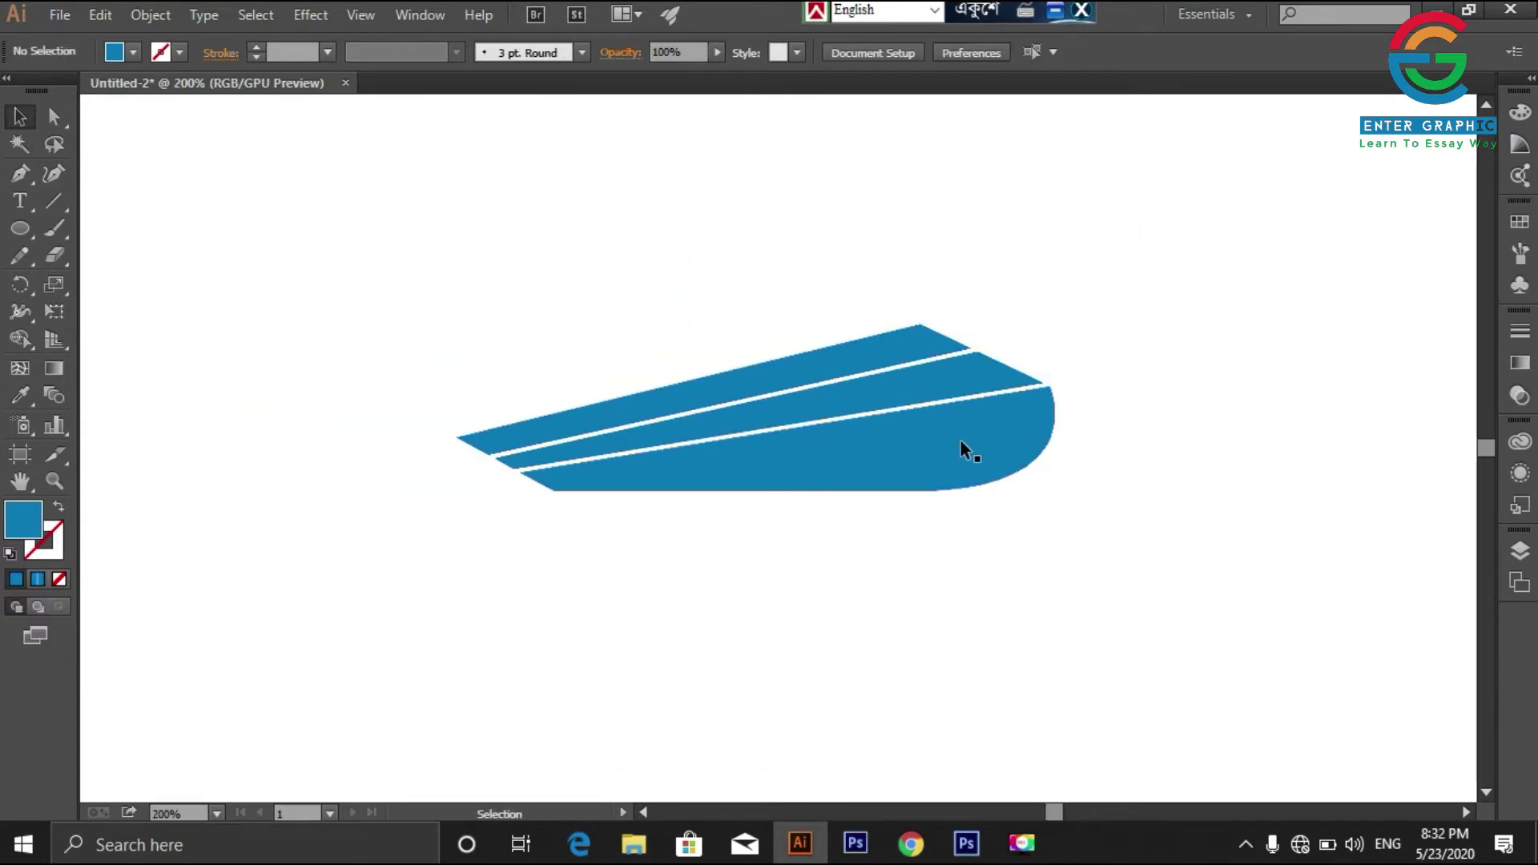
Step: Draw a small upright blue rectangle and place it as a funnel on the left part of the hull's sloping top edge
{"action": "left_click_drag", "start_coordinate": [31, 229], "coordinate": [200, 230]}
{"action": "left_click_drag", "start_coordinate": [494, 316], "coordinate": [521, 367]}
{"action": "left_click", "coordinate": [24, 116]}
{"action": "key", "text": "shift+Right"}
{"action": "key", "text": "shift+Right"}
{"action": "key", "text": "shift+Right"}
{"action": "key", "text": "shift+Right"}
{"action": "key", "text": "shift+Down"}
{"action": "key", "text": "shift+Down"}
{"action": "key", "text": "shift+Right"}
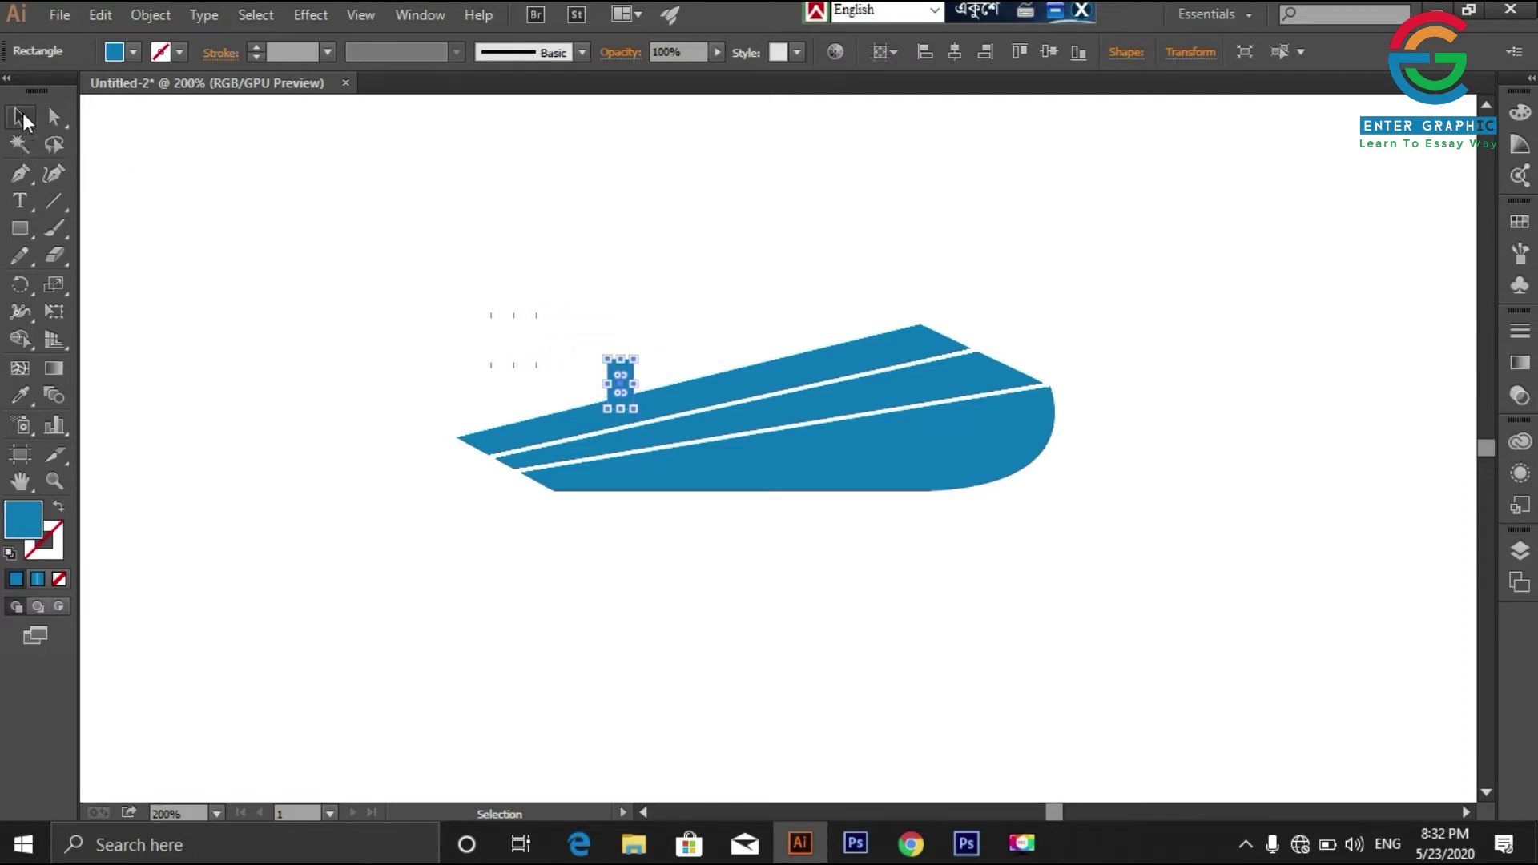
Step: Duplicate the funnel rectangle twice to the right, evenly spaced and stepped upward along the hull's sloping top edge
{"action": "key", "text": "shift+Right"}
{"action": "key", "text": "shift+Right"}
{"action": "key", "text": "shift+Right"}
{"action": "key", "text": "shift+Up"}
{"action": "key", "text": "shift+Right"}
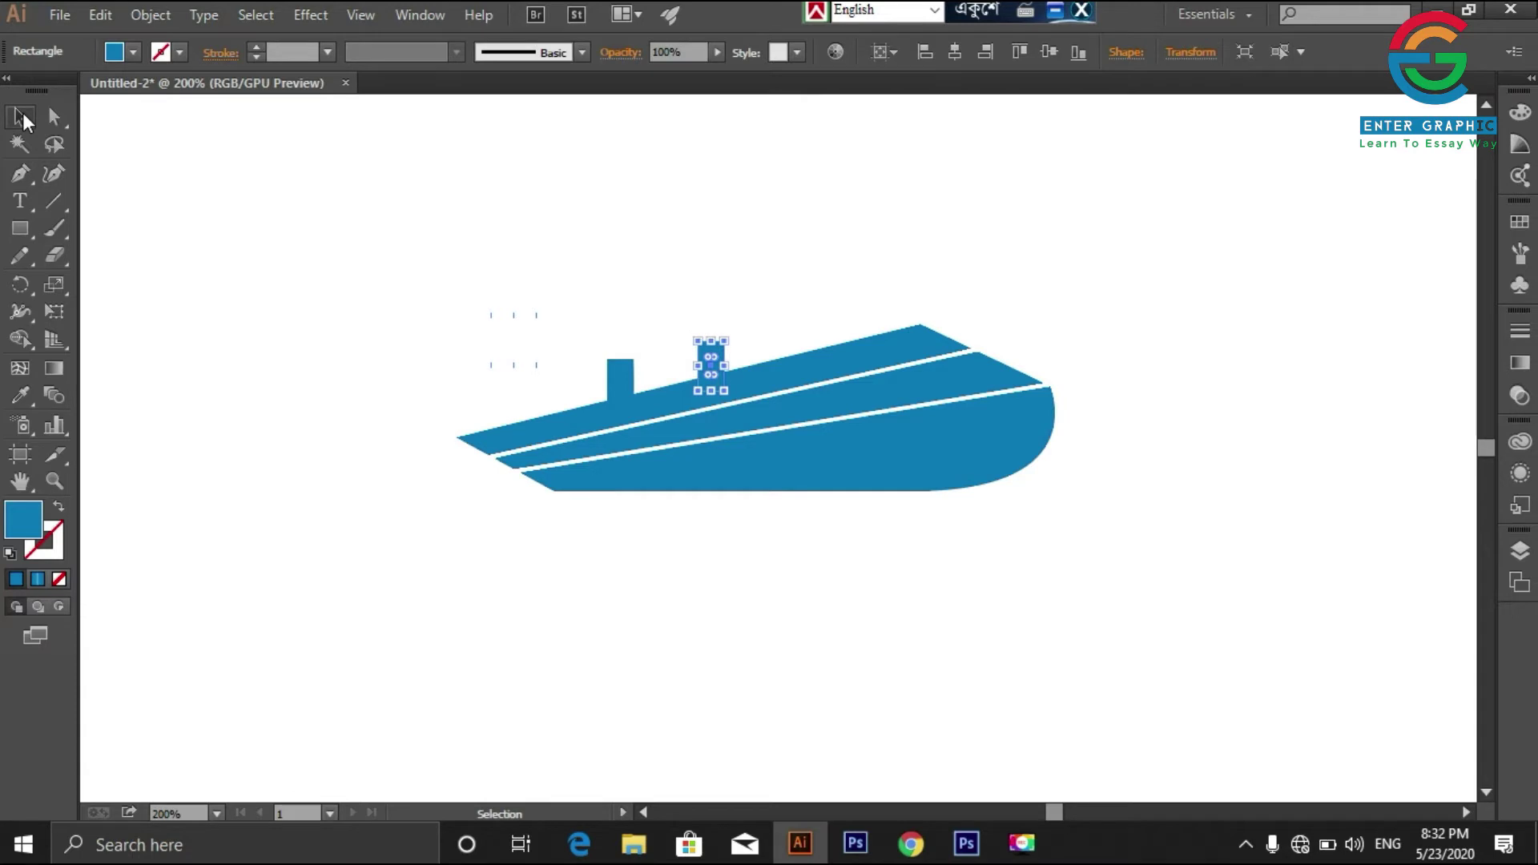
{"action": "key", "text": "alt+shift+Right"}
{"action": "key", "text": "shift+Right"}
{"action": "key", "text": "shift+Right"}
{"action": "key", "text": "shift+Right"}
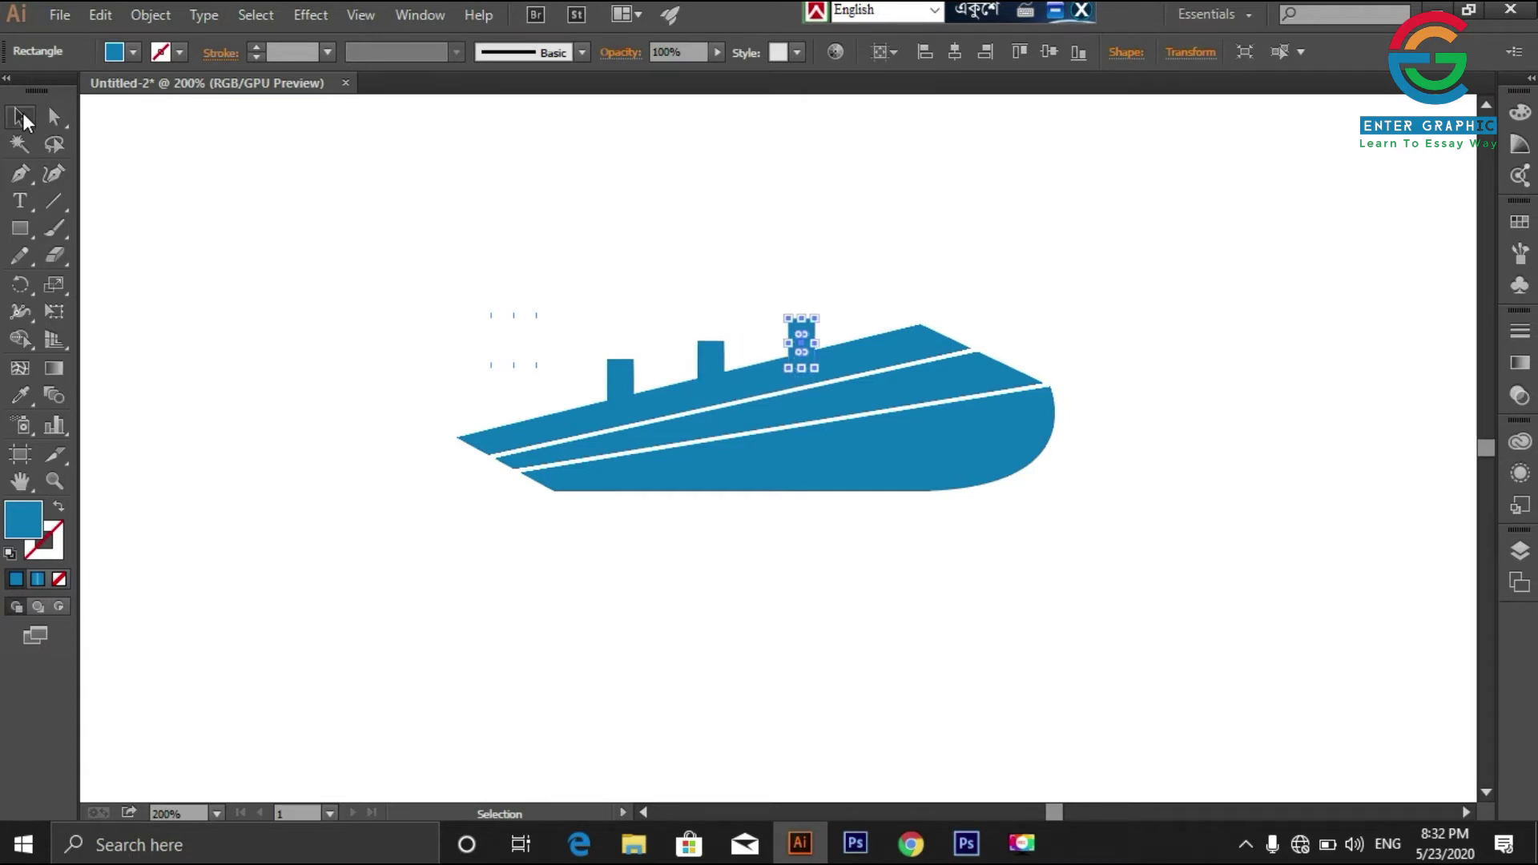
{"action": "left_click", "coordinate": [695, 213]}
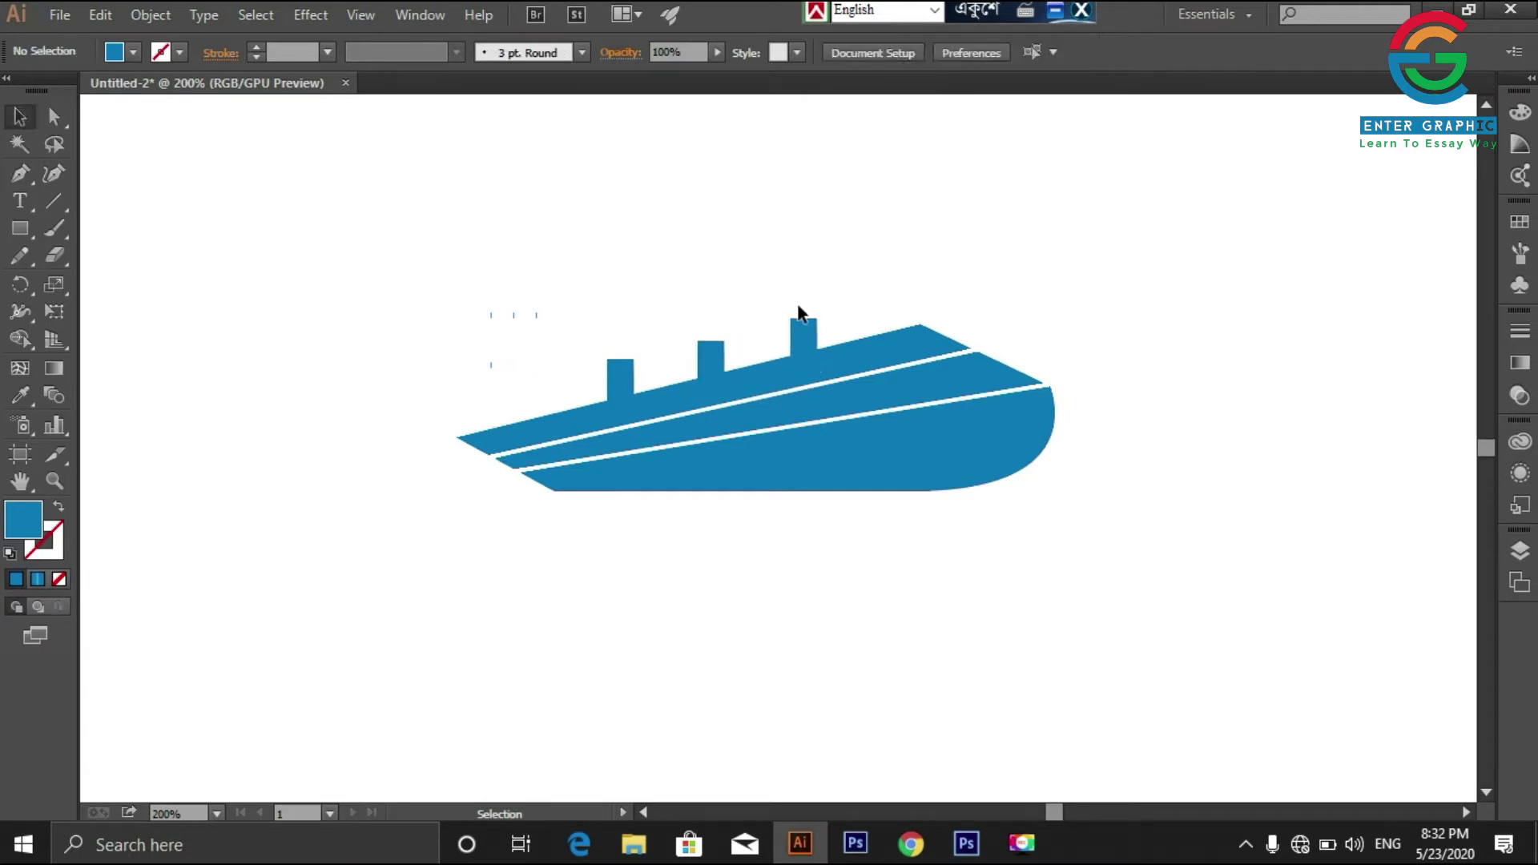
Step: Shorten the leftmost funnel slightly by lowering its top edge
{"action": "left_click", "coordinate": [612, 368]}
{"action": "left_click_drag", "start_coordinate": [622, 358], "coordinate": [622, 366]}
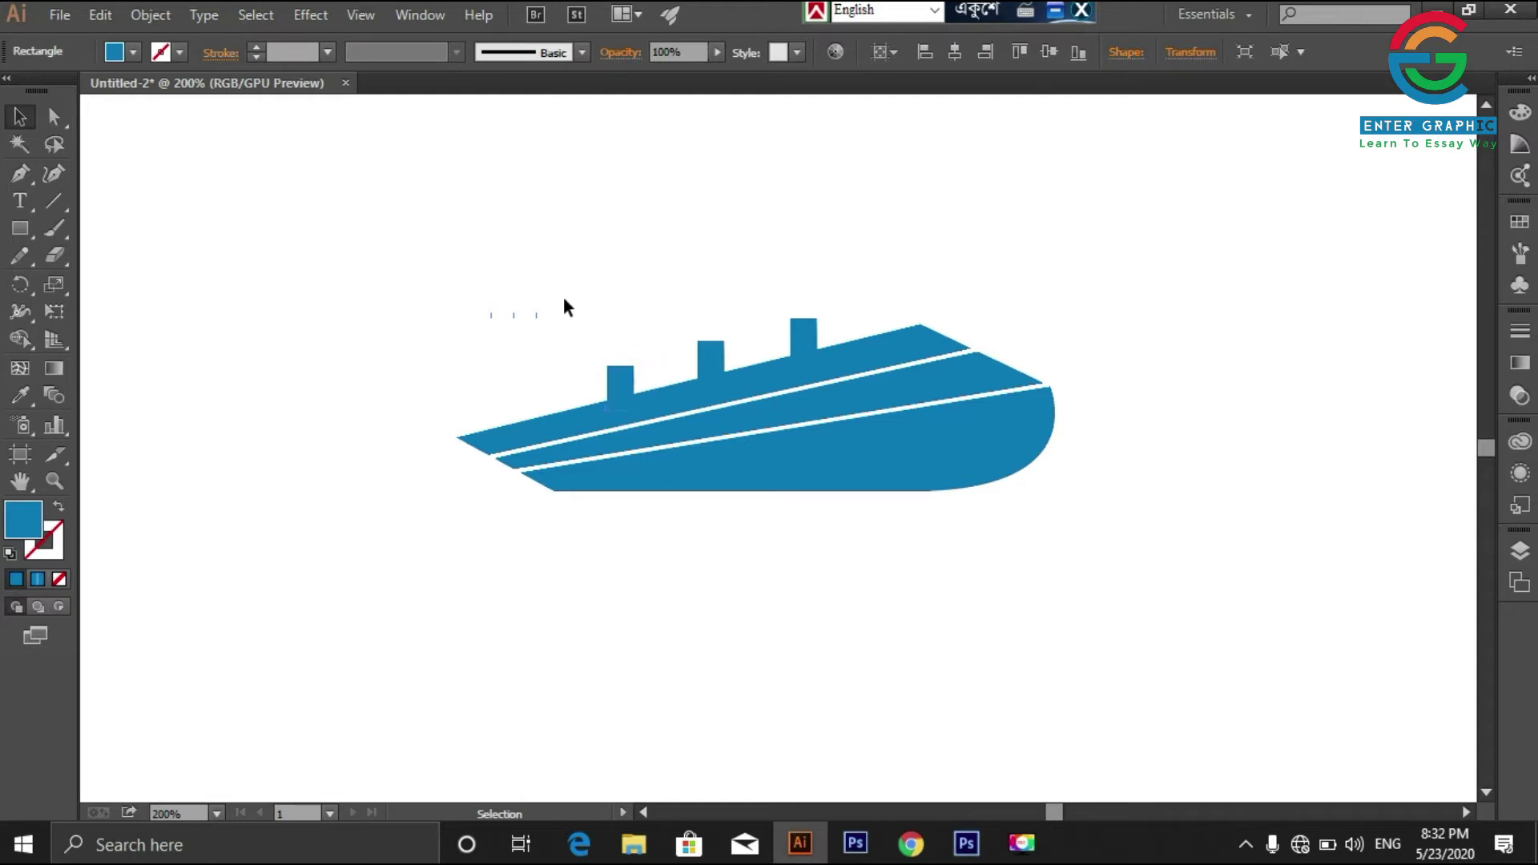
{"action": "left_click", "coordinate": [564, 296]}
Step: Unite the three funnels with the hull's top strip using Pathfinder, making them a single blue shape
{"action": "left_click_drag", "start_coordinate": [764, 340], "coordinate": [595, 207]}
{"action": "left_click_drag", "start_coordinate": [584, 298], "coordinate": [811, 370]}
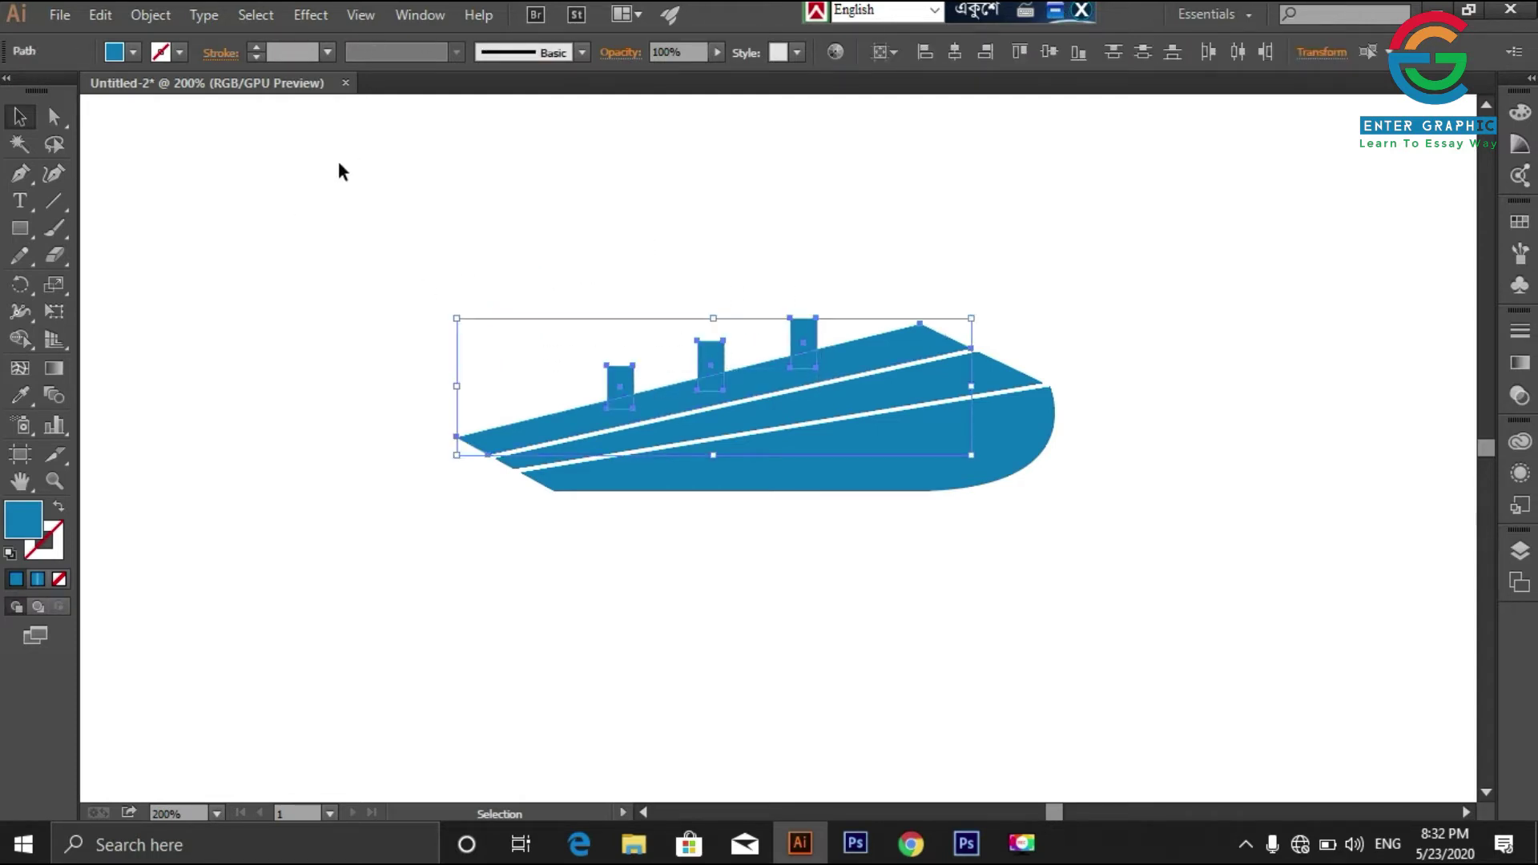
{"action": "key", "text": "ctrl+shift+F9"}
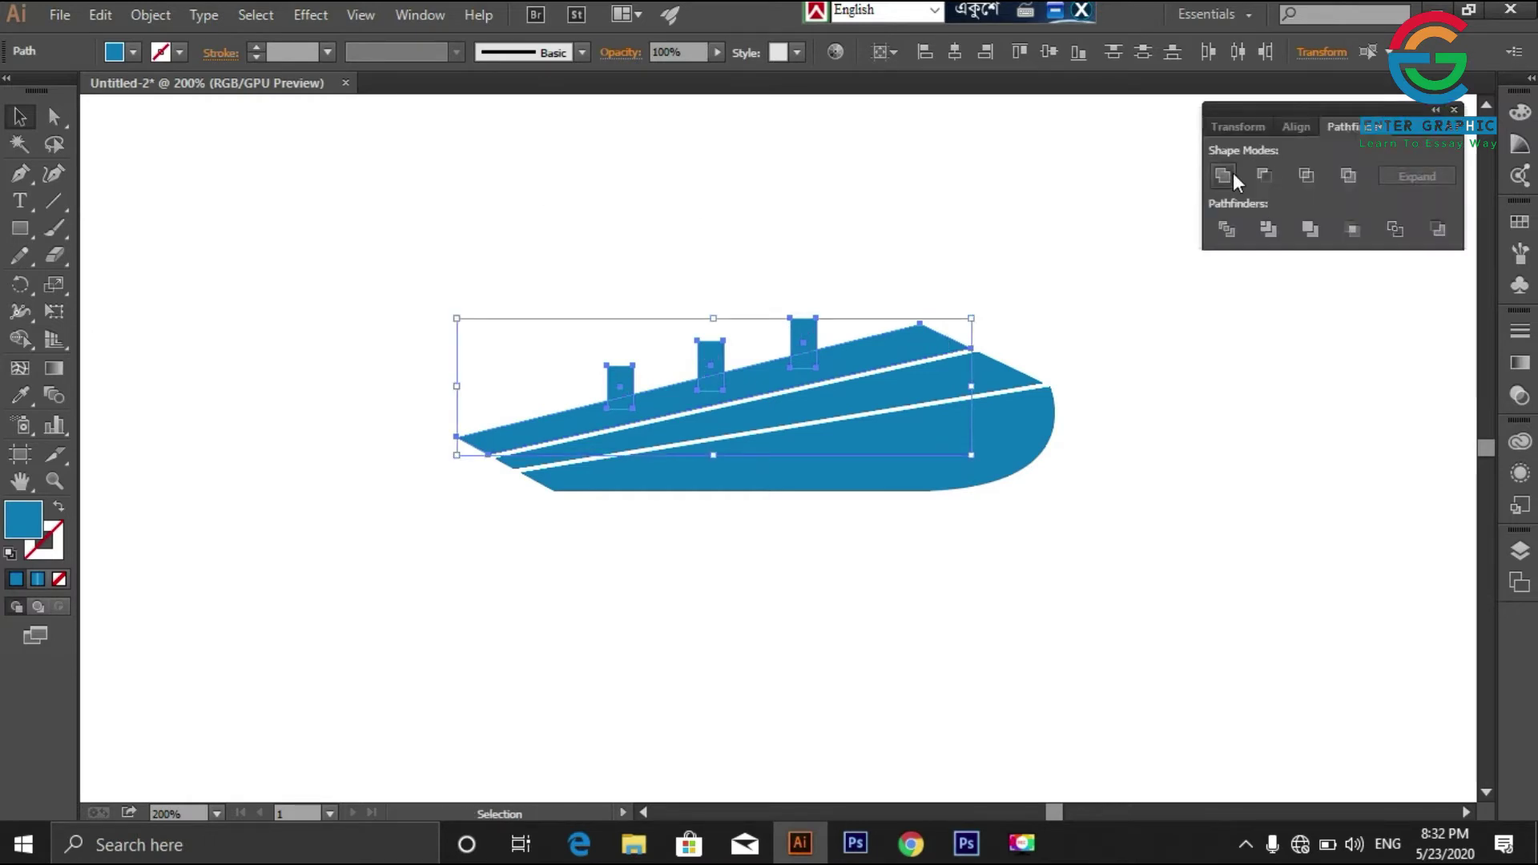
{"action": "left_click", "coordinate": [1232, 173]}
{"action": "left_click", "coordinate": [1453, 110]}
{"action": "left_click", "coordinate": [507, 206]}
{"action": "left_click", "coordinate": [858, 356]}
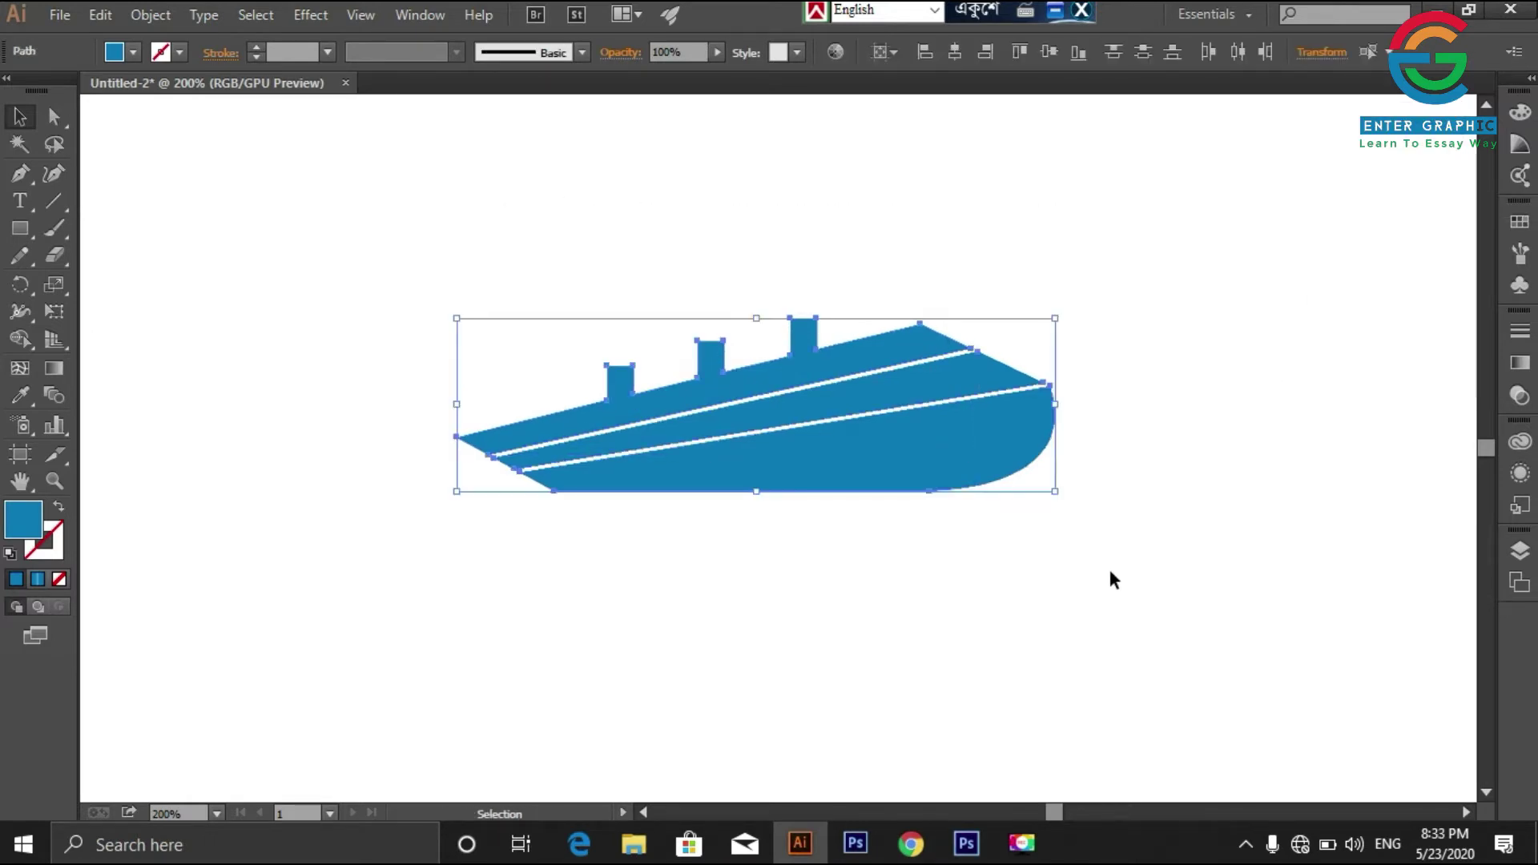
Step: Move the whole ship up and to the left, and draw a large blue circle in the empty space beside it
{"action": "left_click_drag", "start_coordinate": [924, 433], "coordinate": [553, 240]}
{"action": "left_click", "coordinate": [652, 522]}
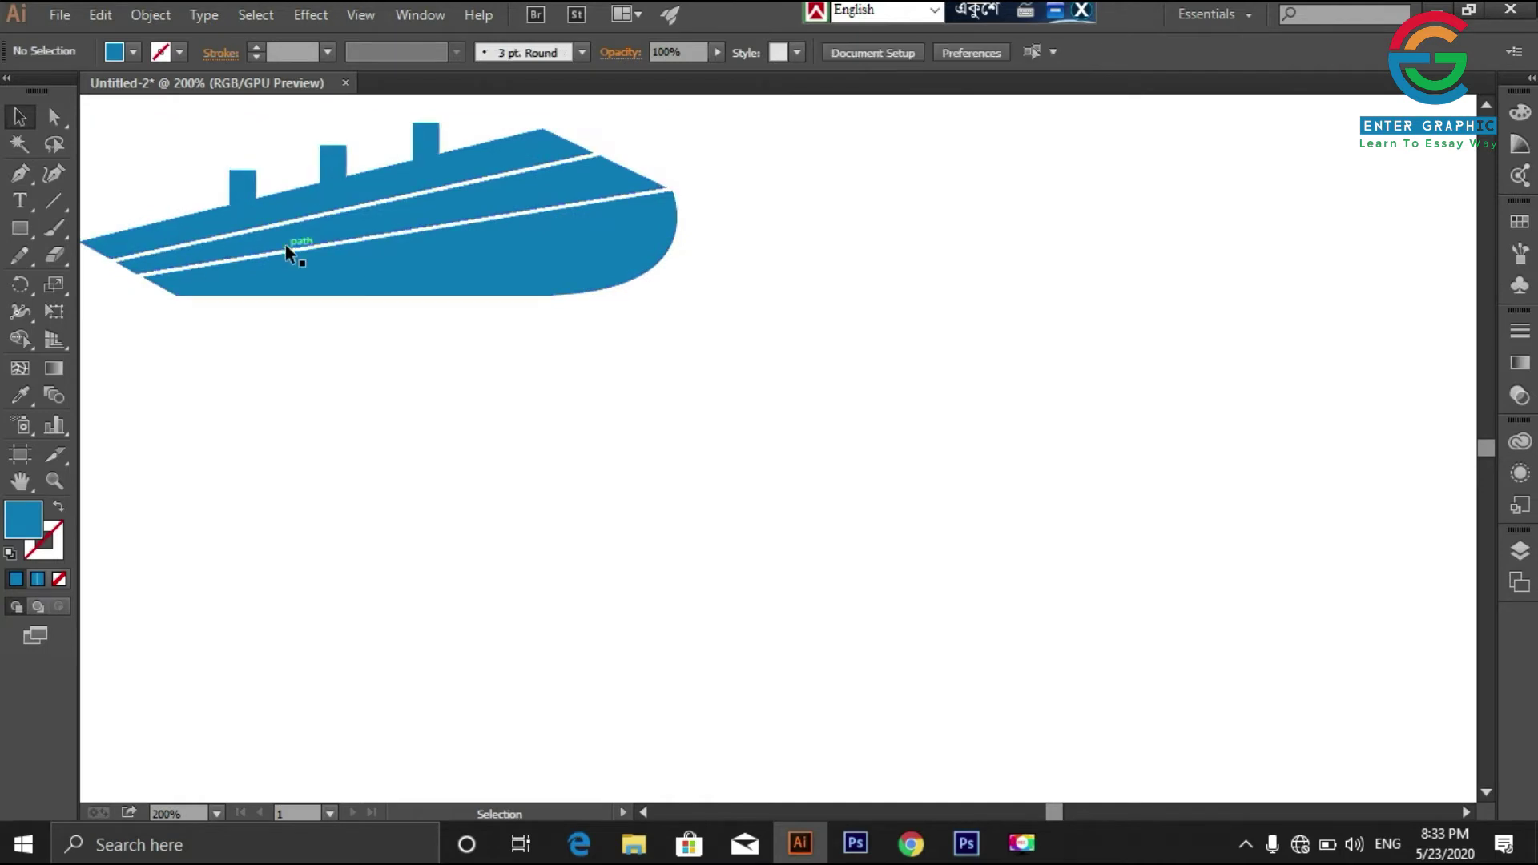
{"action": "left_click_drag", "start_coordinate": [31, 227], "coordinate": [116, 280]}
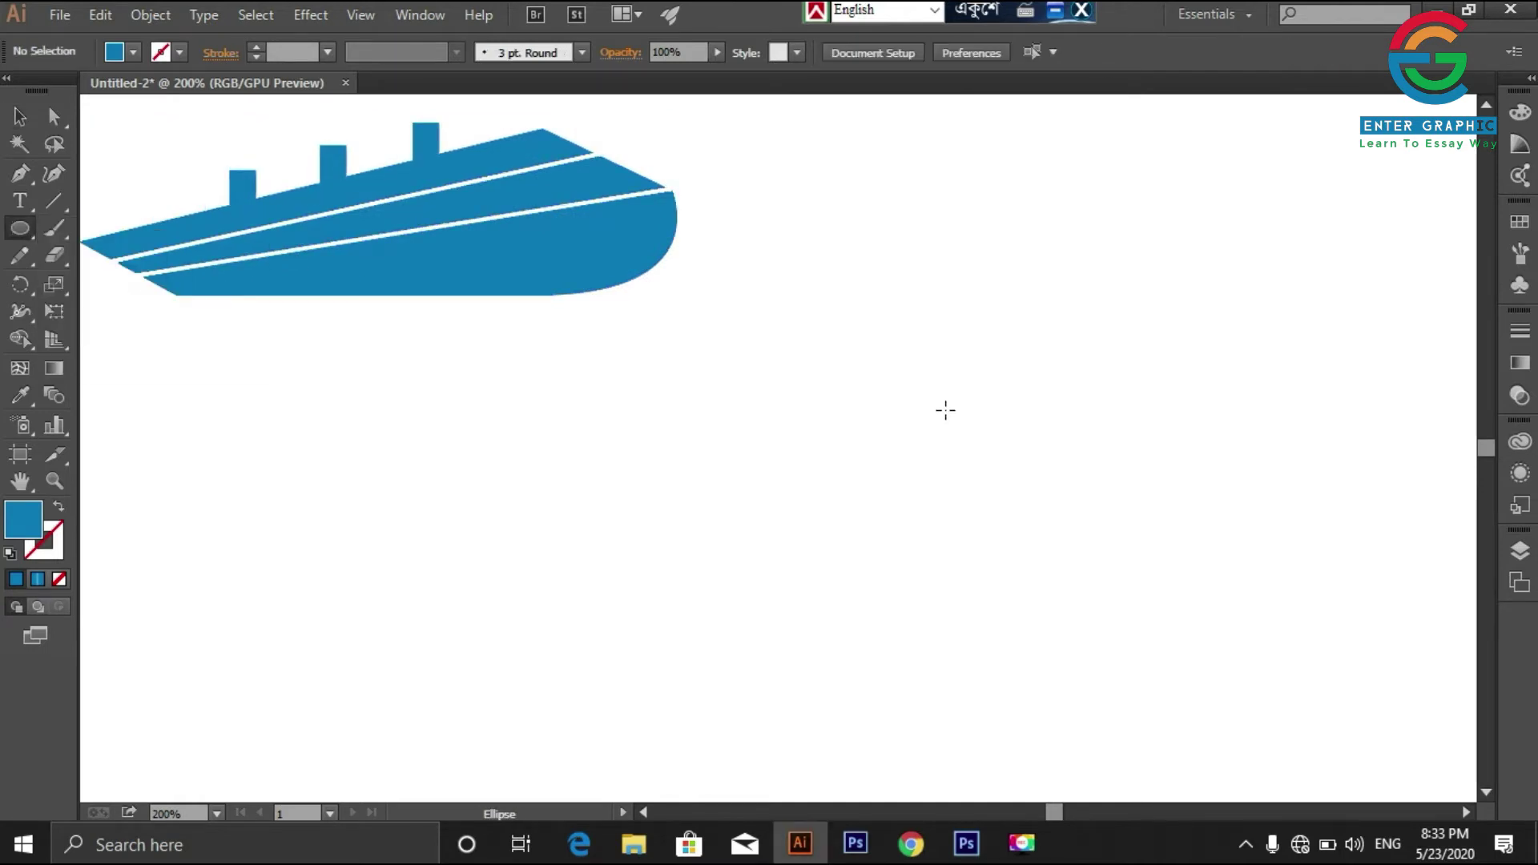
{"action": "left_click_drag", "start_coordinate": [945, 410], "coordinate": [1125, 593]}
{"action": "key", "text": "v"}
{"action": "left_click", "coordinate": [329, 432]}
{"action": "key", "text": "ctrl+minus"}
{"action": "key", "text": "ctrl+minus"}
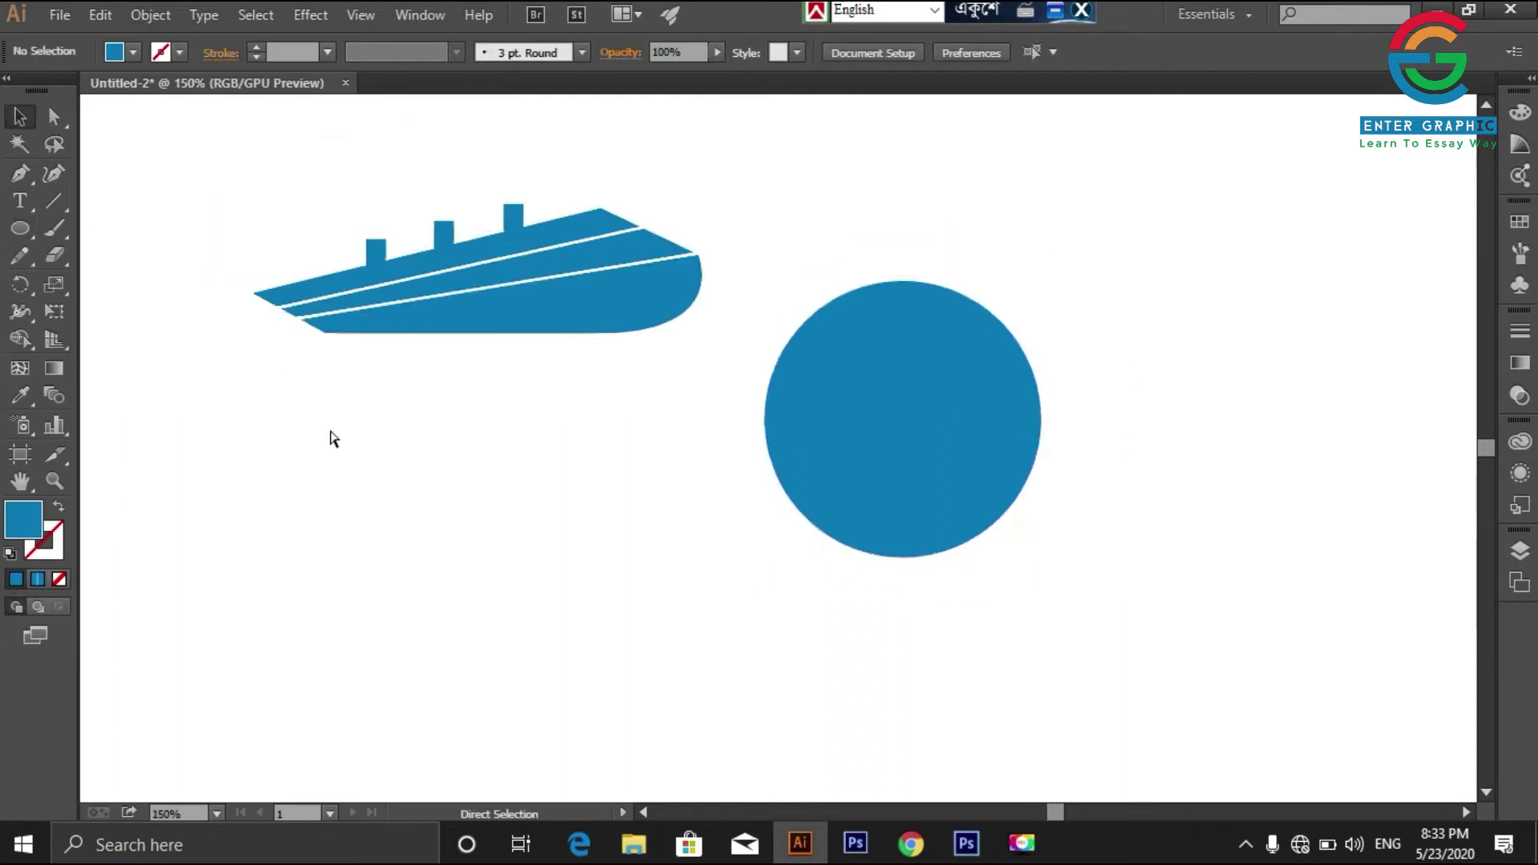
Step: Move the circle to the artboard's centre and place the grouped ship across its lower half
{"action": "left_click", "coordinate": [608, 334]}
{"action": "left_click_drag", "start_coordinate": [442, 228], "coordinate": [657, 377]}
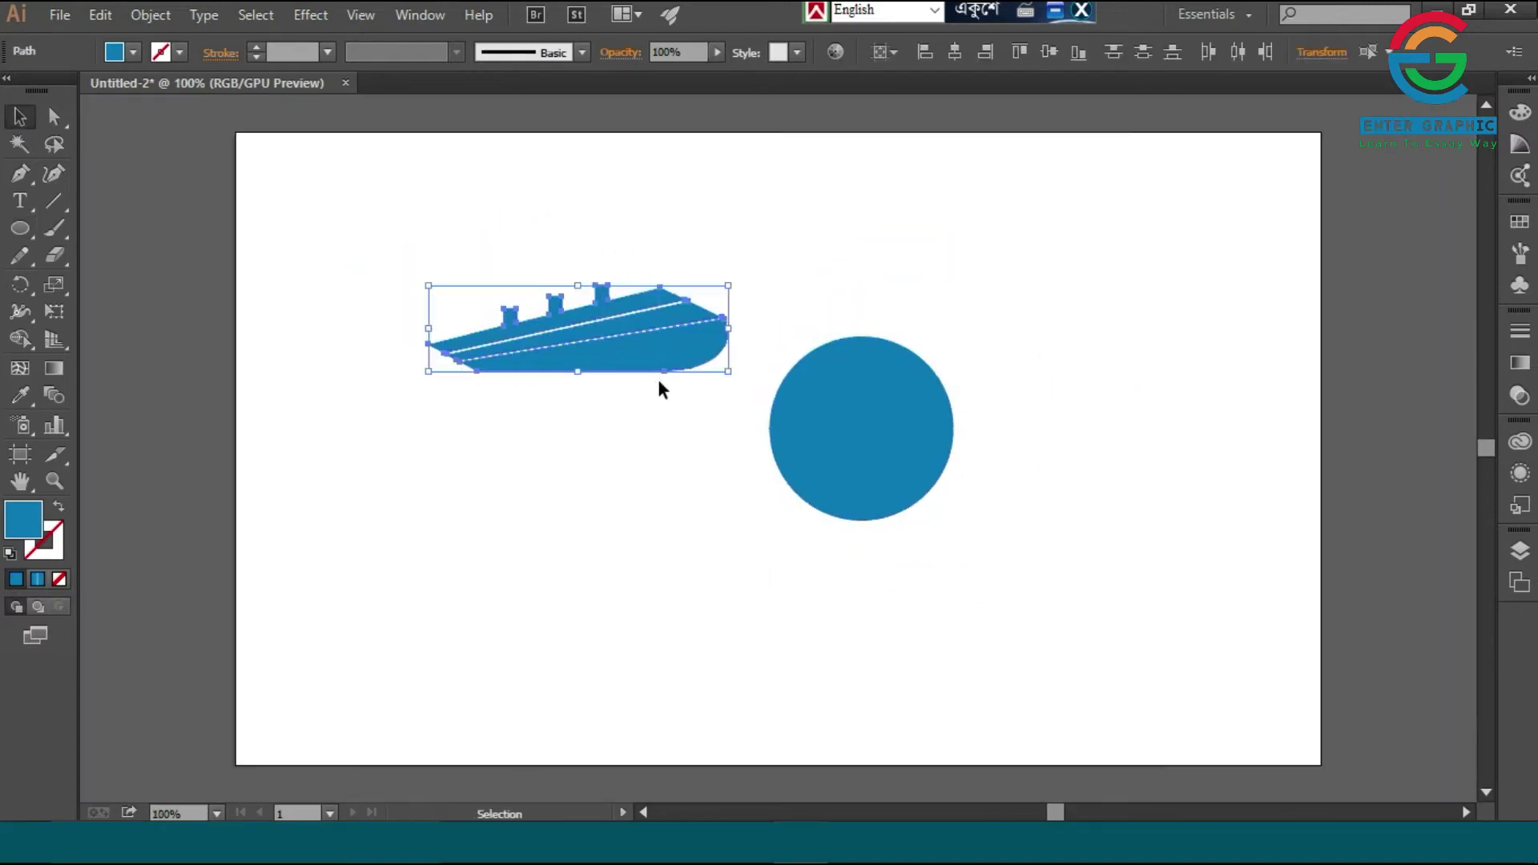
{"action": "left_click_drag", "start_coordinate": [585, 341], "coordinate": [435, 333]}
{"action": "left_click_drag", "start_coordinate": [831, 429], "coordinate": [747, 410]}
{"action": "left_click", "coordinate": [350, 242]}
{"action": "left_click_drag", "start_coordinate": [439, 333], "coordinate": [804, 442]}
{"action": "key", "text": "ctrl+plus"}
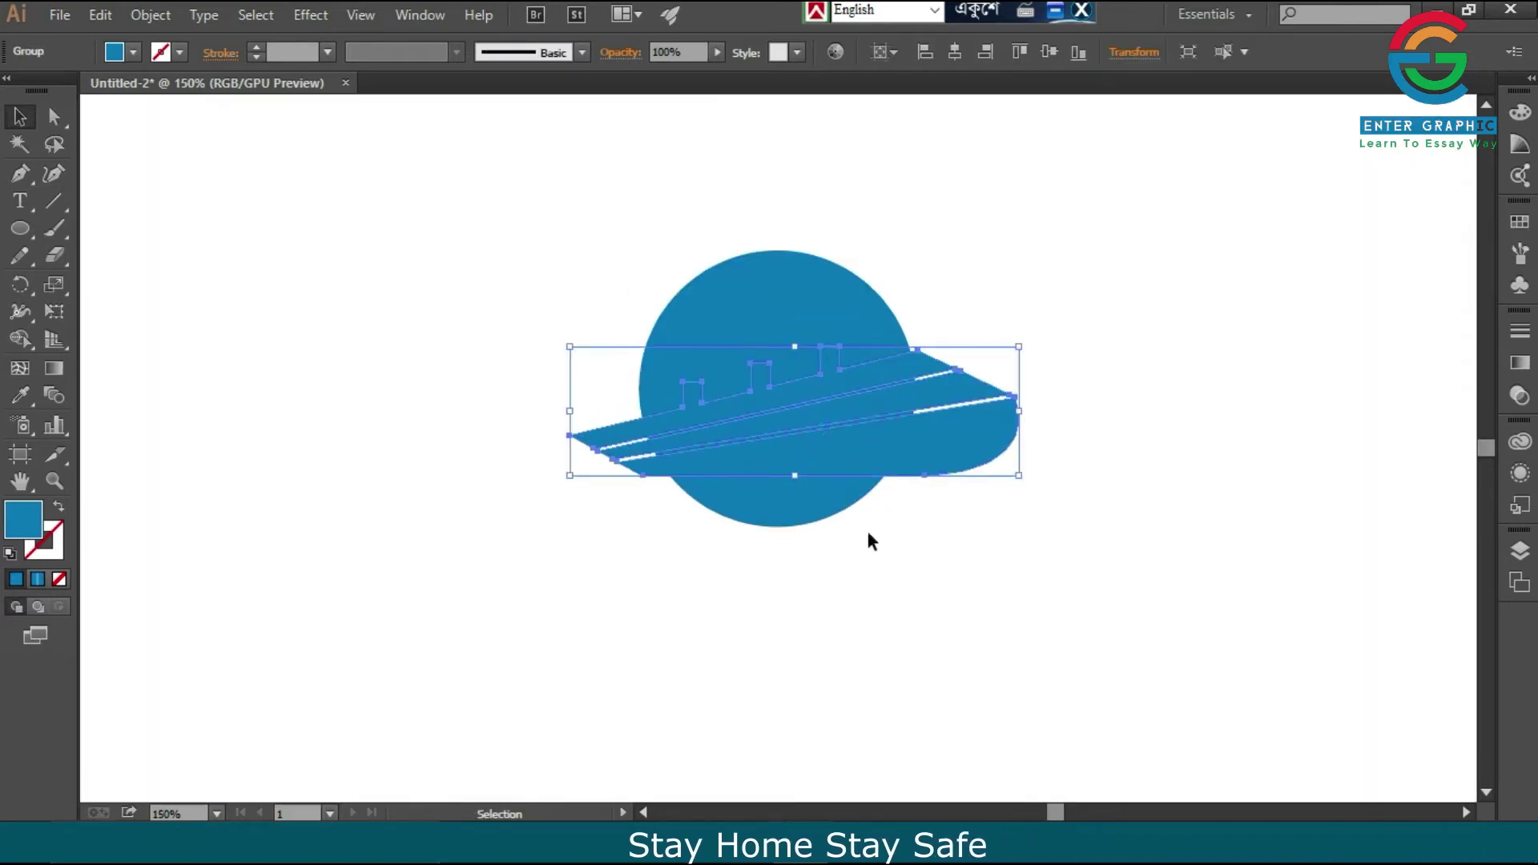
Step: Fill the circle with red and send it to the back, behind the ship
{"action": "key", "text": "ctrl+shift+bracketleft"}
{"action": "left_click", "coordinate": [506, 238]}
{"action": "left_click", "coordinate": [679, 315]}
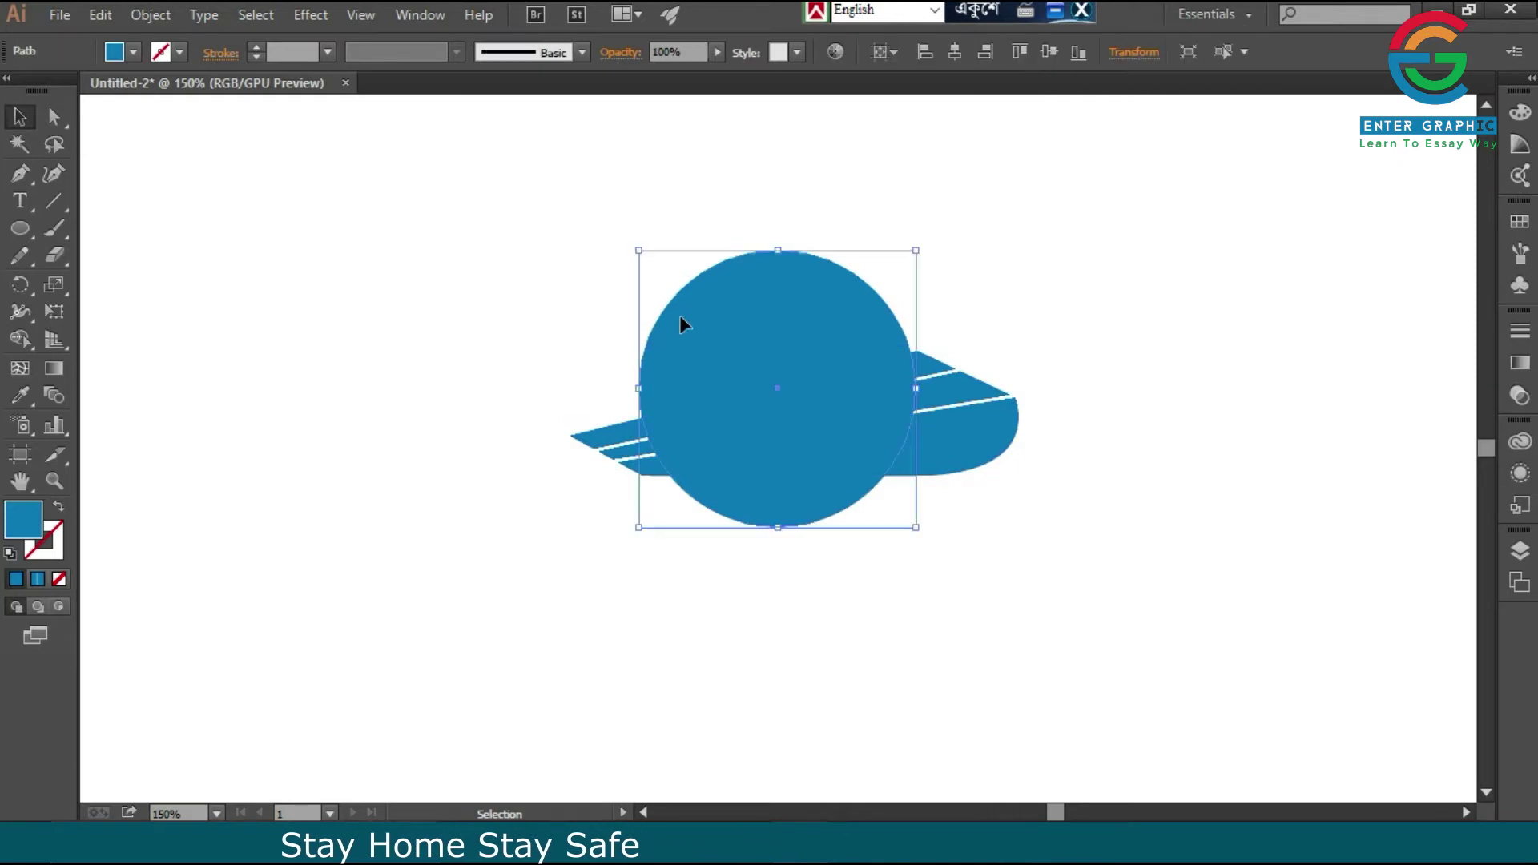
{"action": "left_click", "coordinate": [133, 53]}
{"action": "left_click", "coordinate": [76, 102]}
{"action": "left_click", "coordinate": [868, 333]}
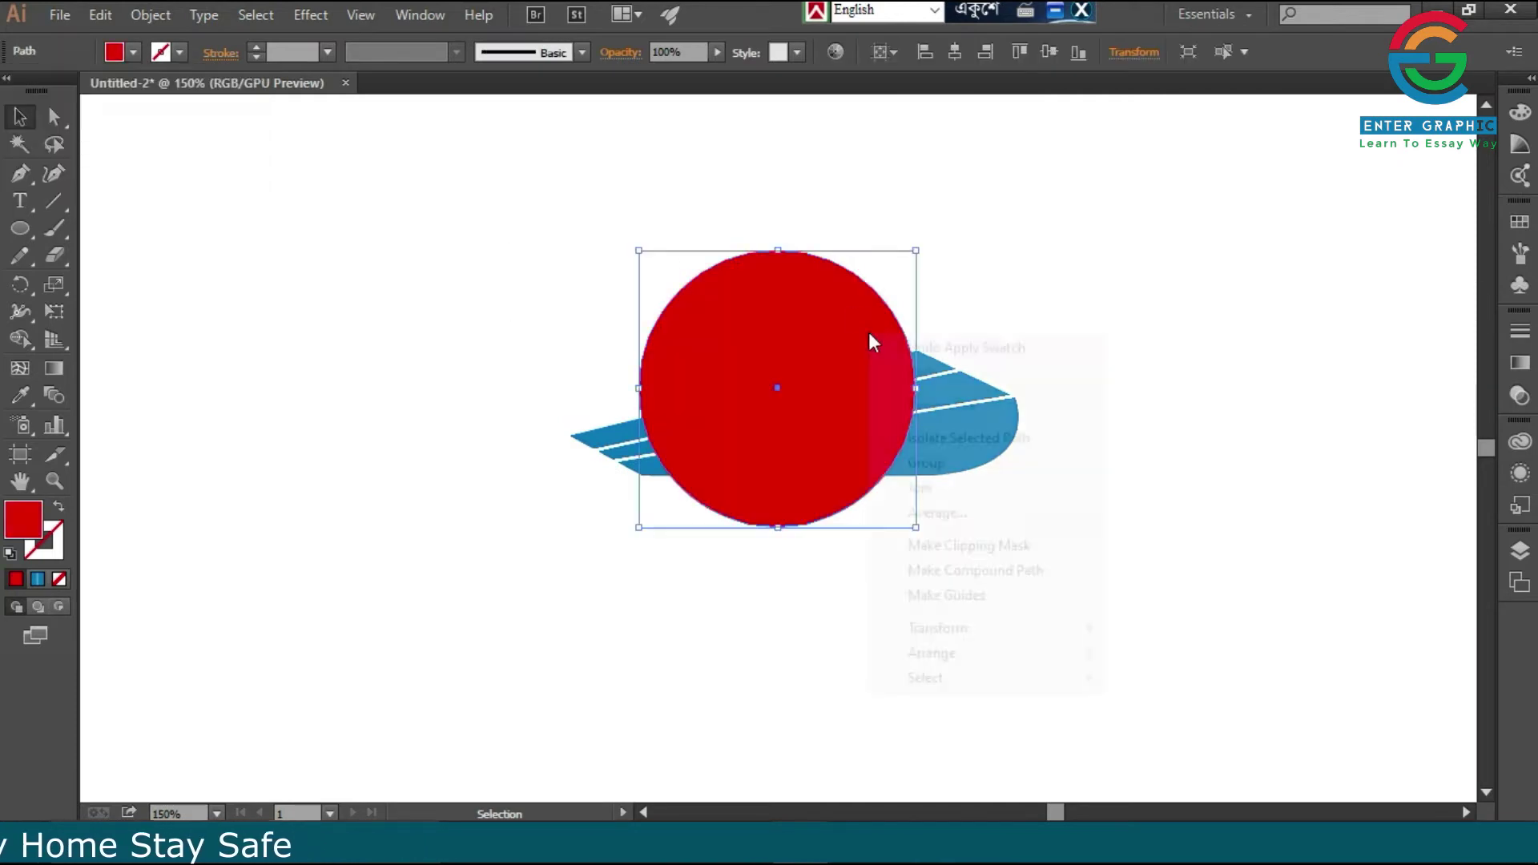
{"action": "right_click", "coordinate": [868, 333]}
{"action": "mouse_move", "coordinate": [990, 650]}
{"action": "left_click", "coordinate": [1201, 725]}
{"action": "left_click", "coordinate": [1110, 606]}
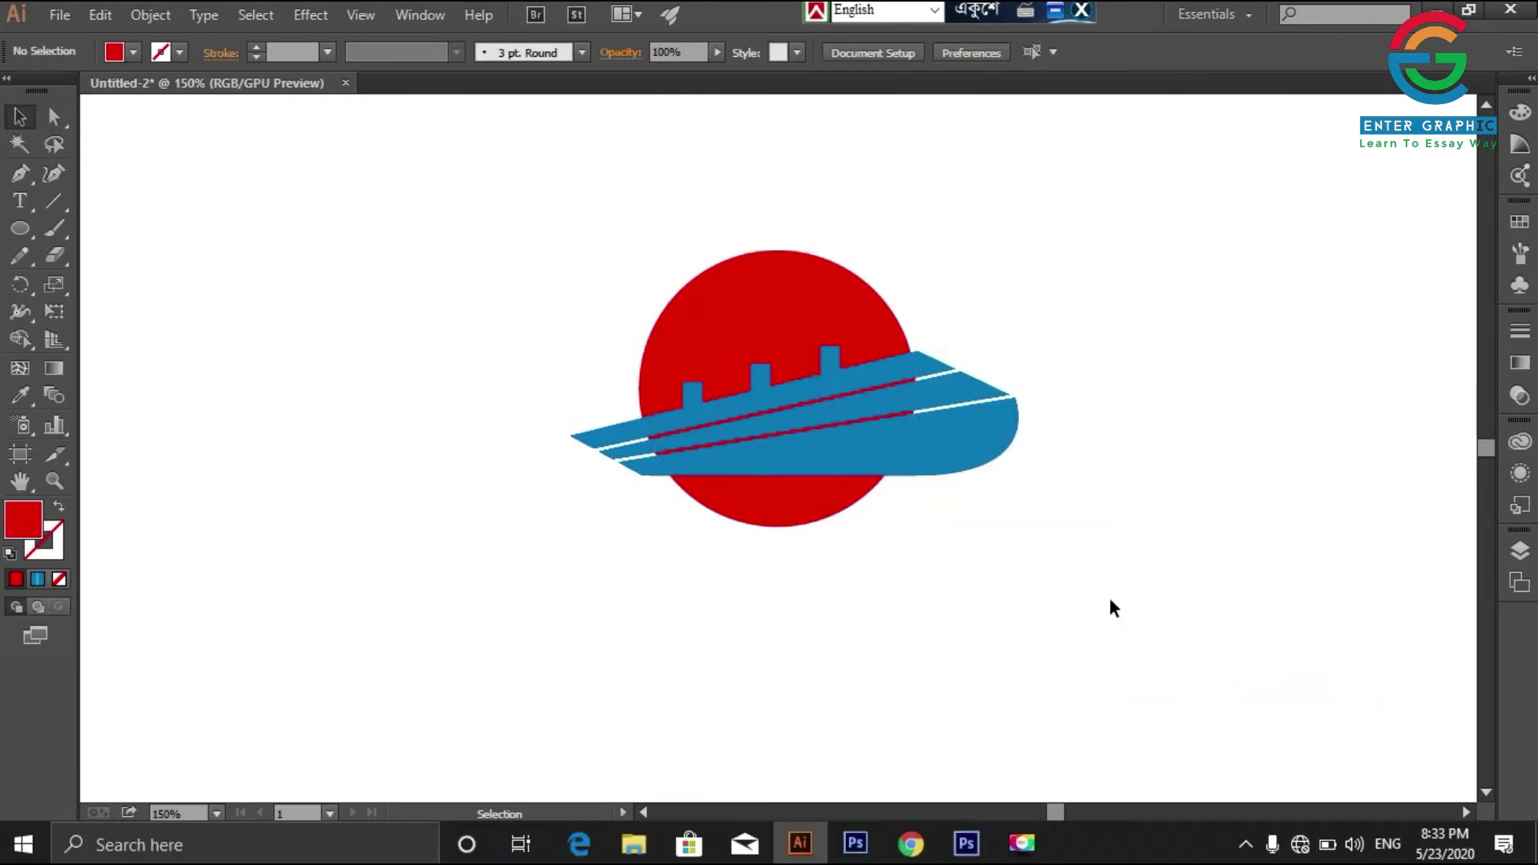
Step: Set the fill to none and draw a closed, tapering wave shape with the Pen tool just below the hull
{"action": "left_click", "coordinate": [132, 53]}
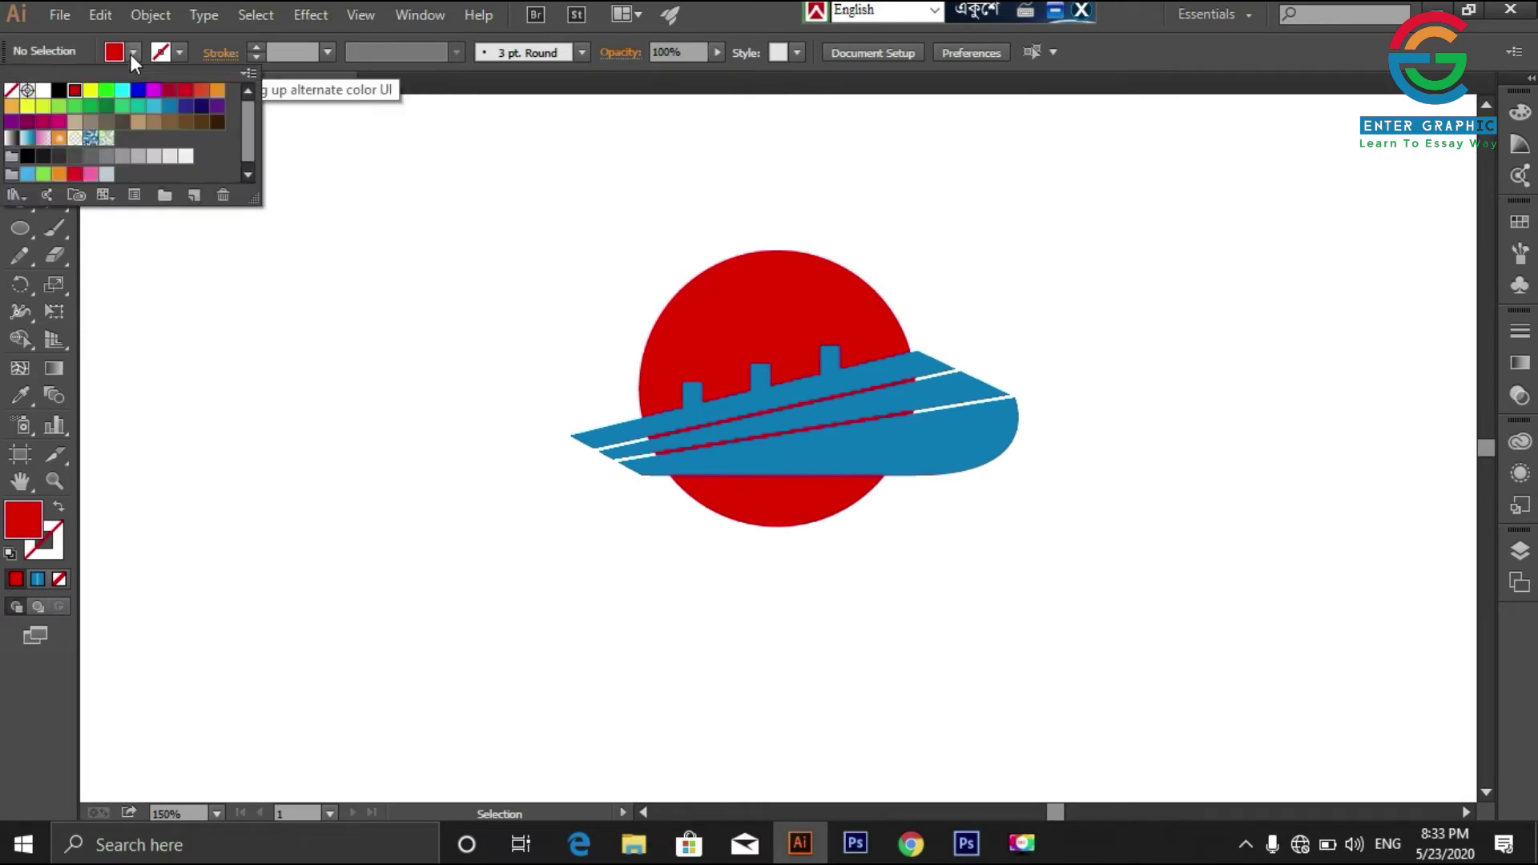
{"action": "left_click", "coordinate": [15, 102]}
{"action": "left_click", "coordinate": [21, 174]}
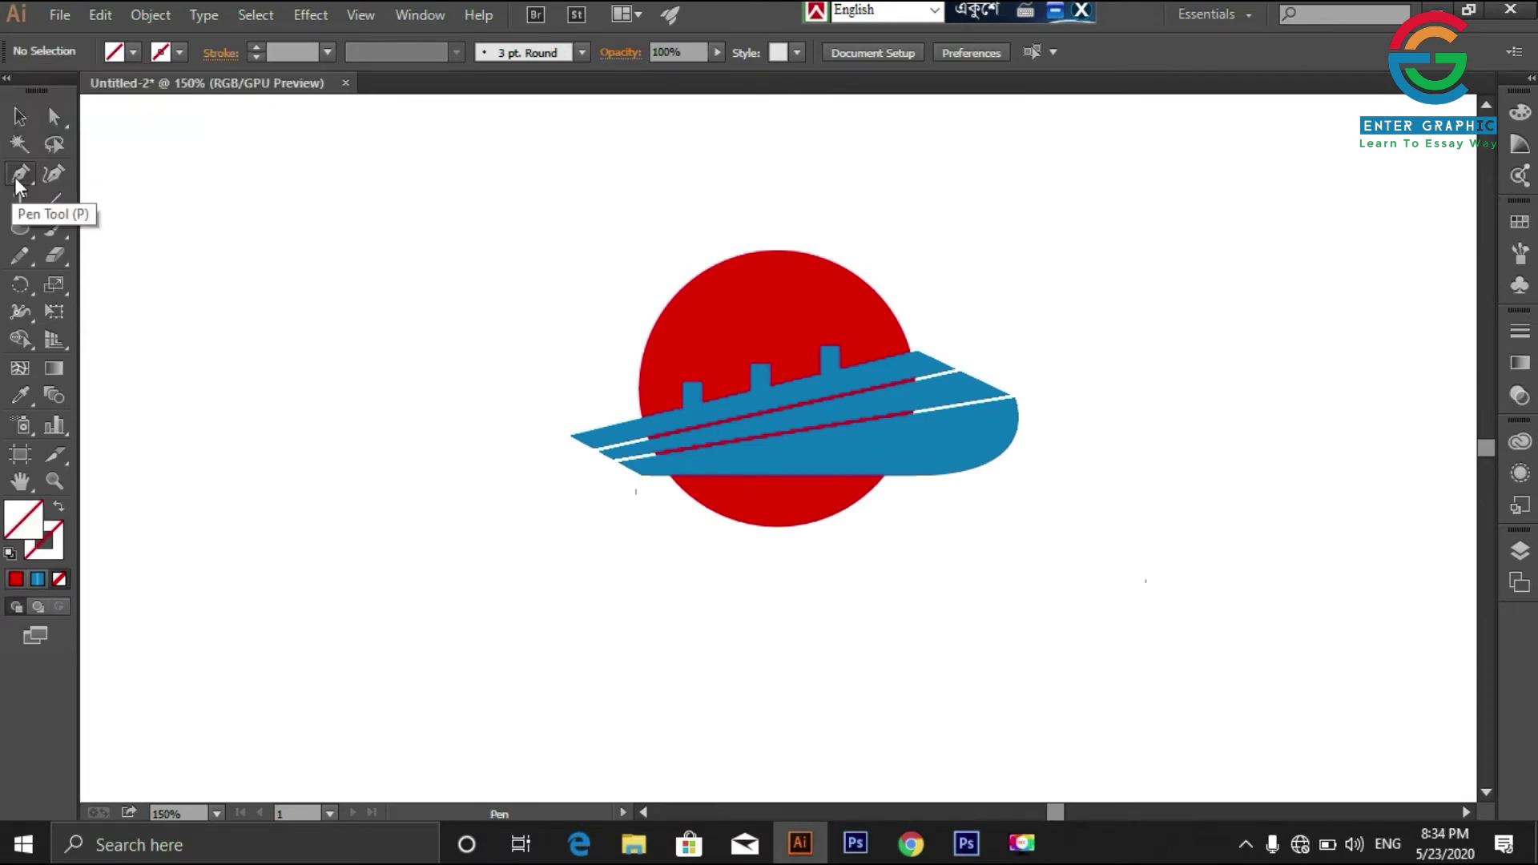
{"action": "left_click", "coordinate": [657, 487]}
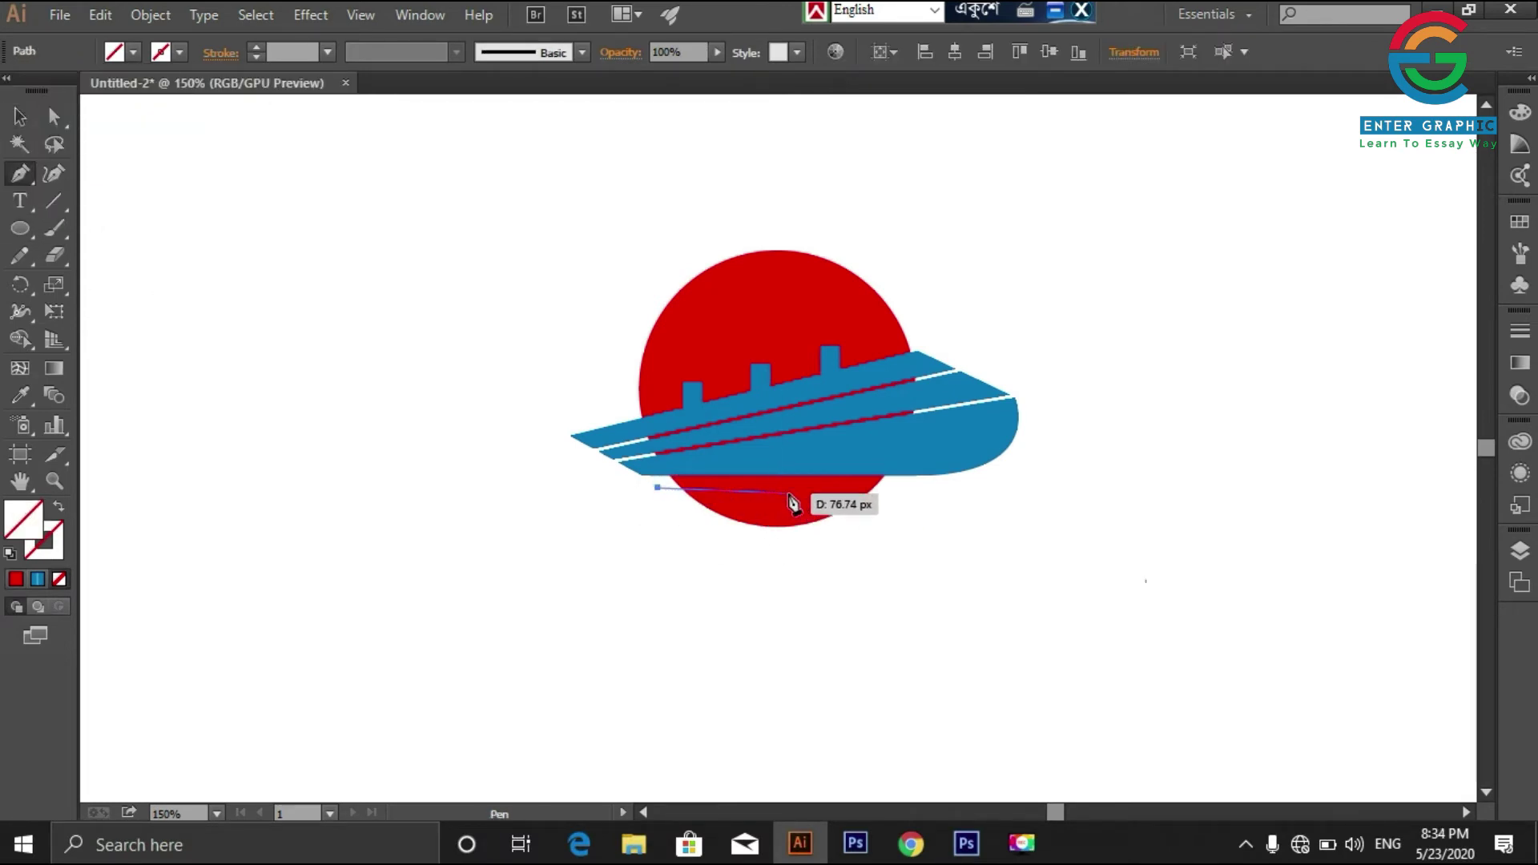
{"action": "left_click_drag", "start_coordinate": [854, 504], "coordinate": [942, 509]}
{"action": "left_click", "coordinate": [940, 506]}
{"action": "left_click", "coordinate": [789, 511]}
{"action": "left_click_drag", "start_coordinate": [789, 513], "coordinate": [659, 491]}
{"action": "key", "text": "v"}
{"action": "left_click", "coordinate": [912, 535]}
{"action": "left_click_drag", "start_coordinate": [895, 506], "coordinate": [895, 505]}
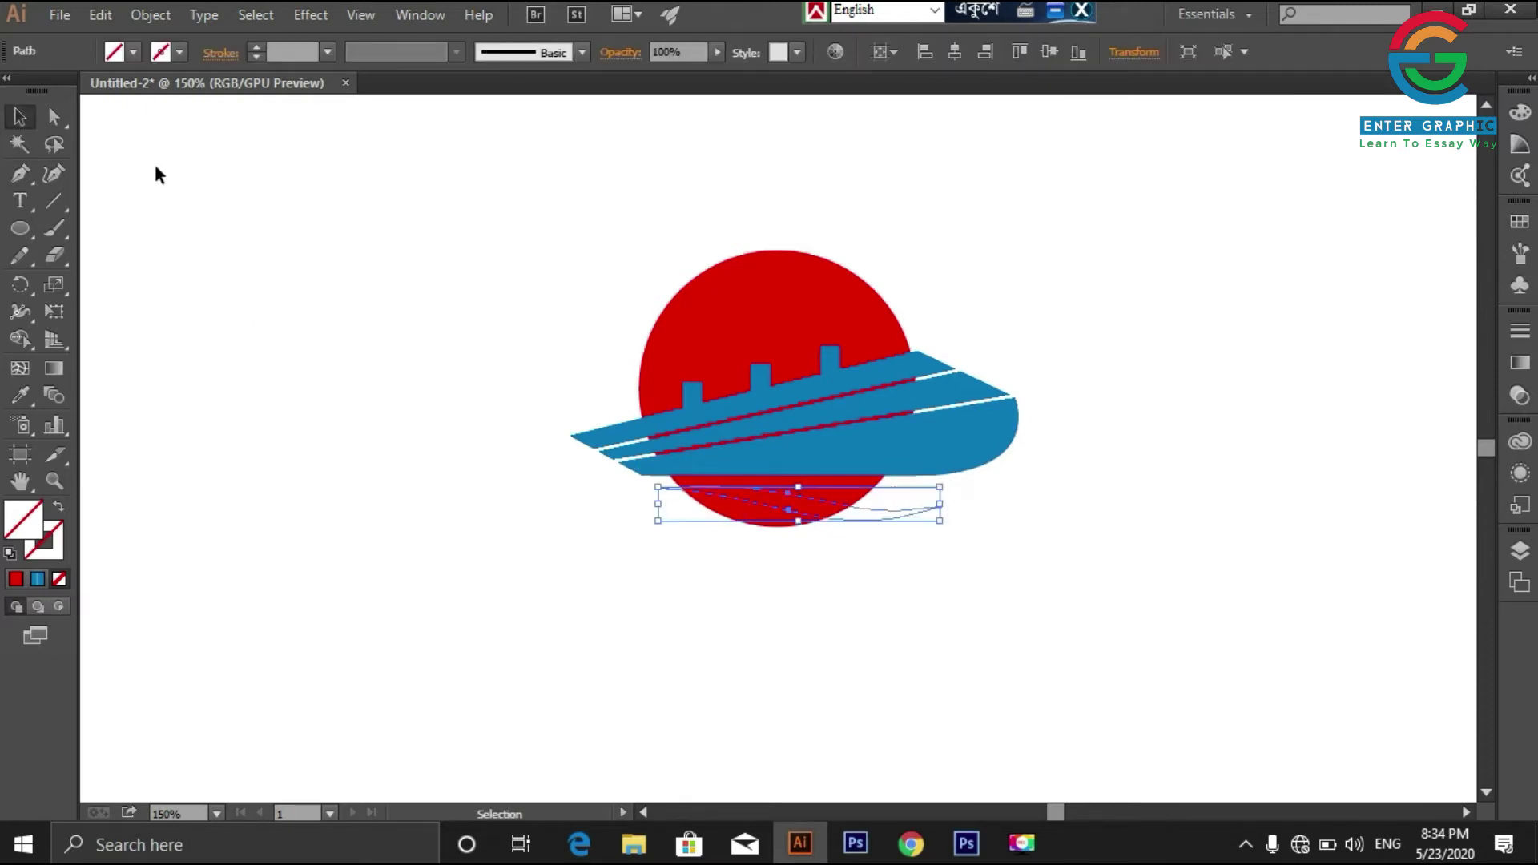
Step: Fill the wave with the hull's blue and scale it slightly wider below the hull
{"action": "left_click", "coordinate": [21, 394]}
{"action": "left_click", "coordinate": [893, 444]}
{"action": "key", "text": "v"}
{"action": "left_click_drag", "start_coordinate": [941, 522], "coordinate": [973, 527]}
{"action": "left_click", "coordinate": [954, 589]}
Step: Draw a second, shorter wave curve with the Pen tool beneath the first wave
{"action": "left_click", "coordinate": [20, 173]}
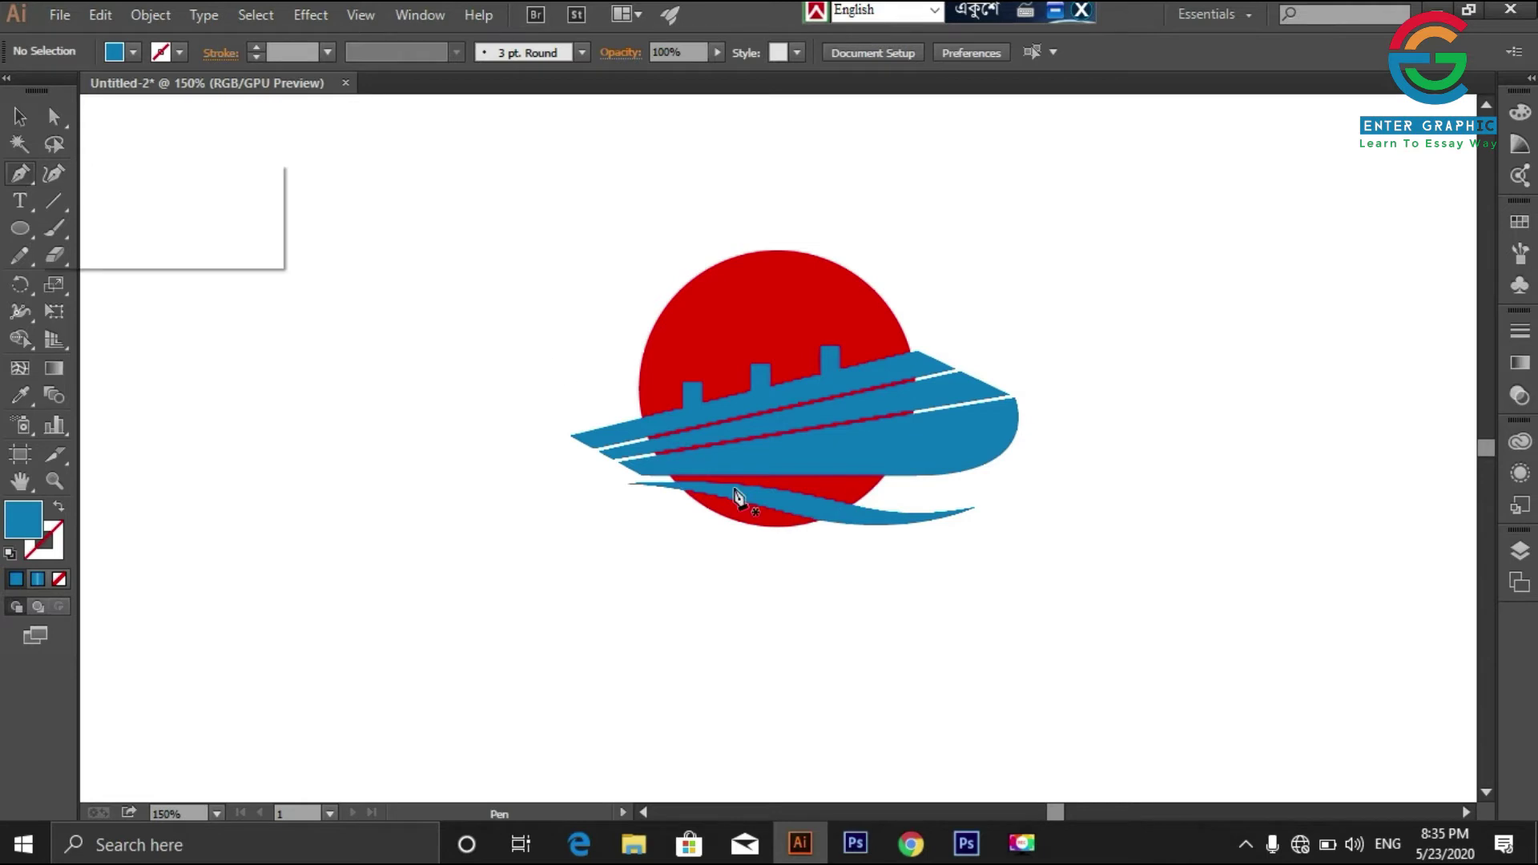
{"action": "left_click", "coordinate": [678, 503]}
{"action": "left_click_drag", "start_coordinate": [925, 573], "coordinate": [925, 574]}
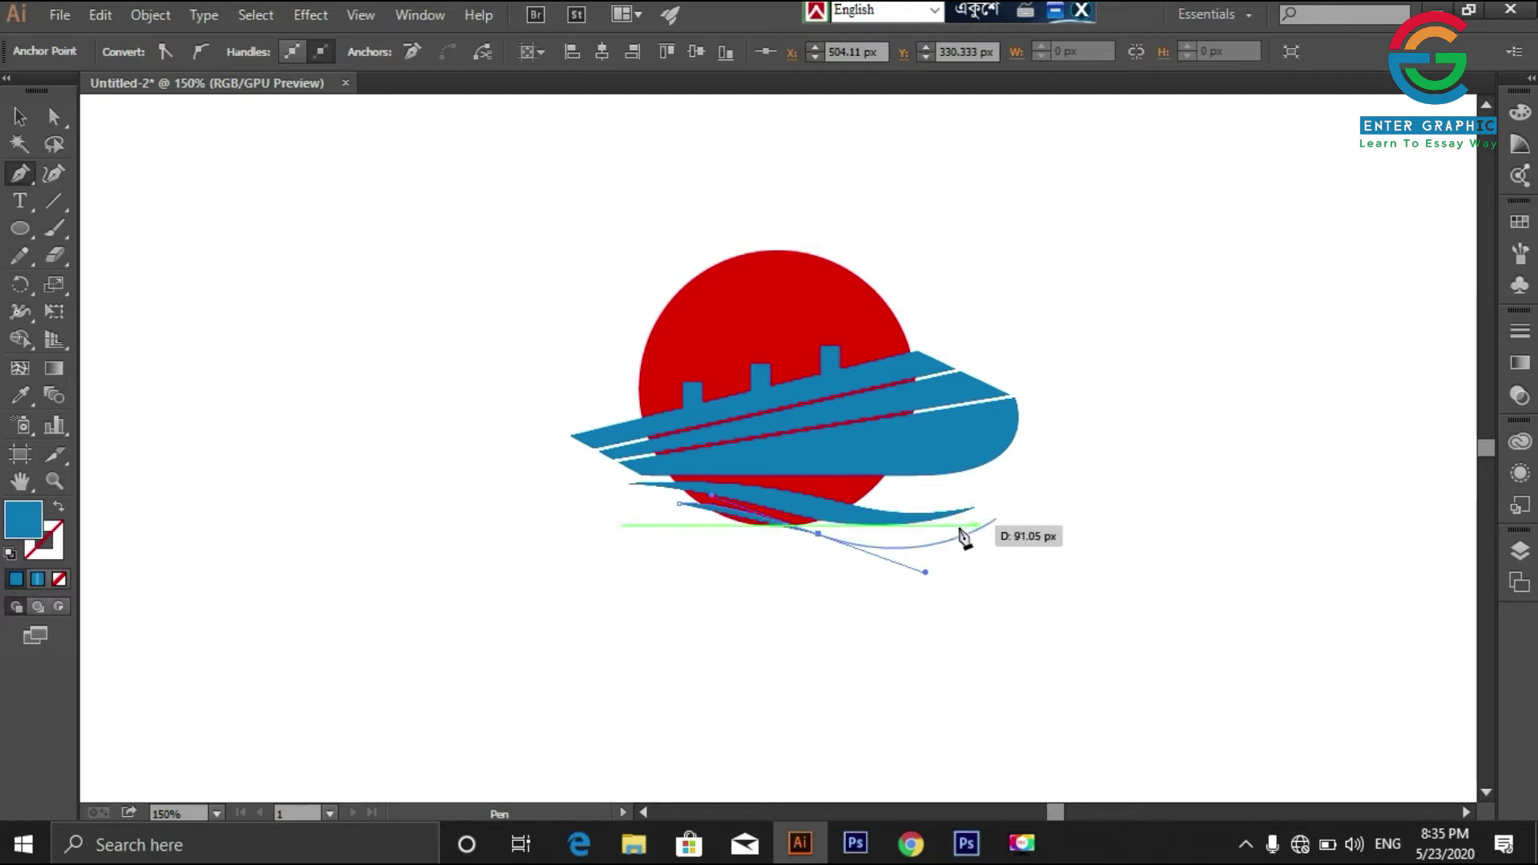
{"action": "left_click", "coordinate": [818, 533]}
{"action": "left_click_drag", "start_coordinate": [906, 568], "coordinate": [862, 549]}
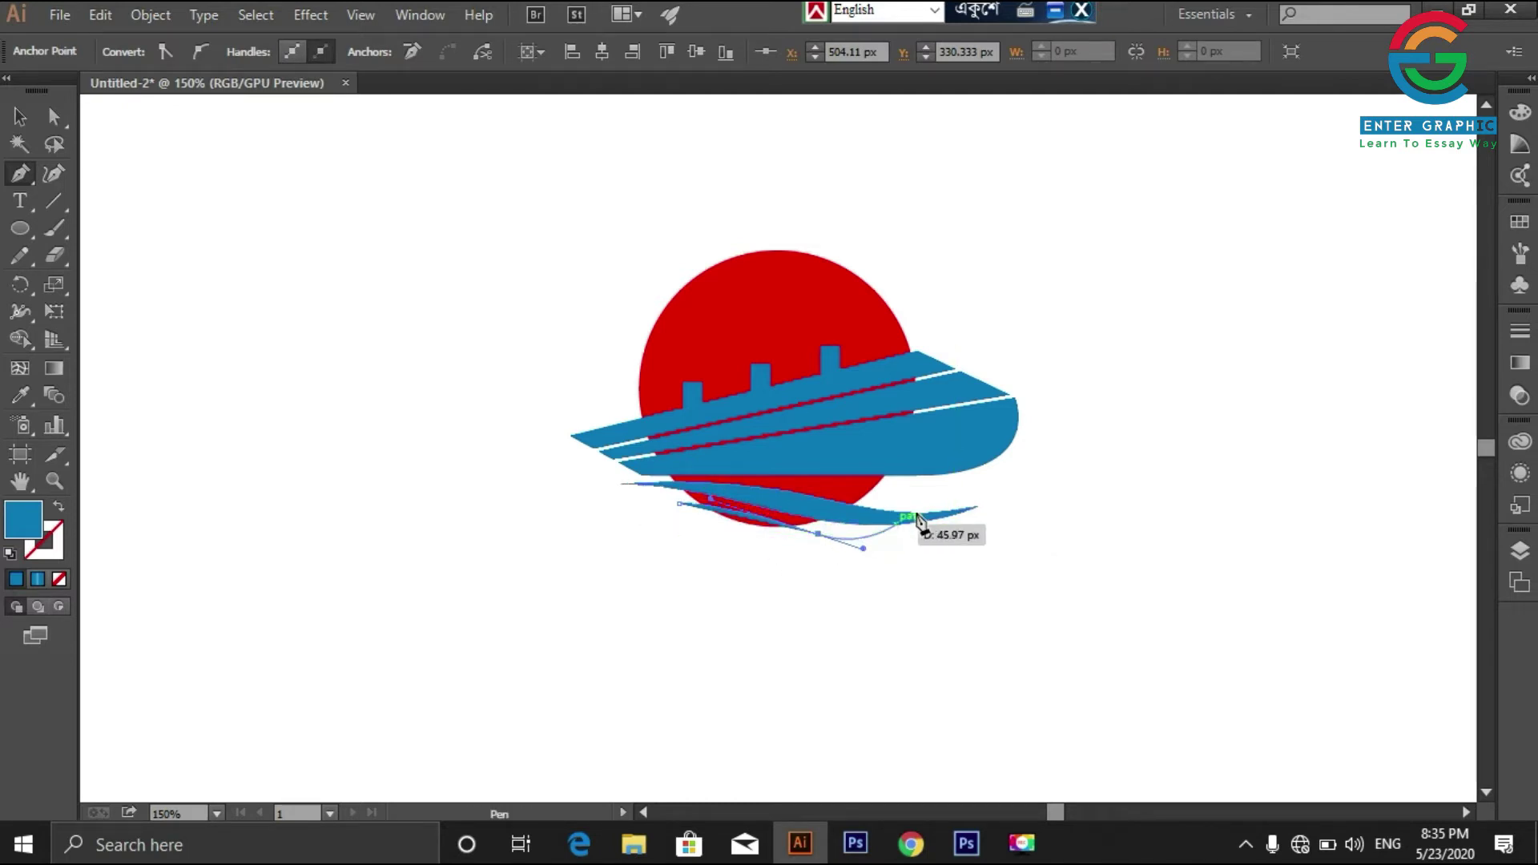
{"action": "key", "text": "v"}
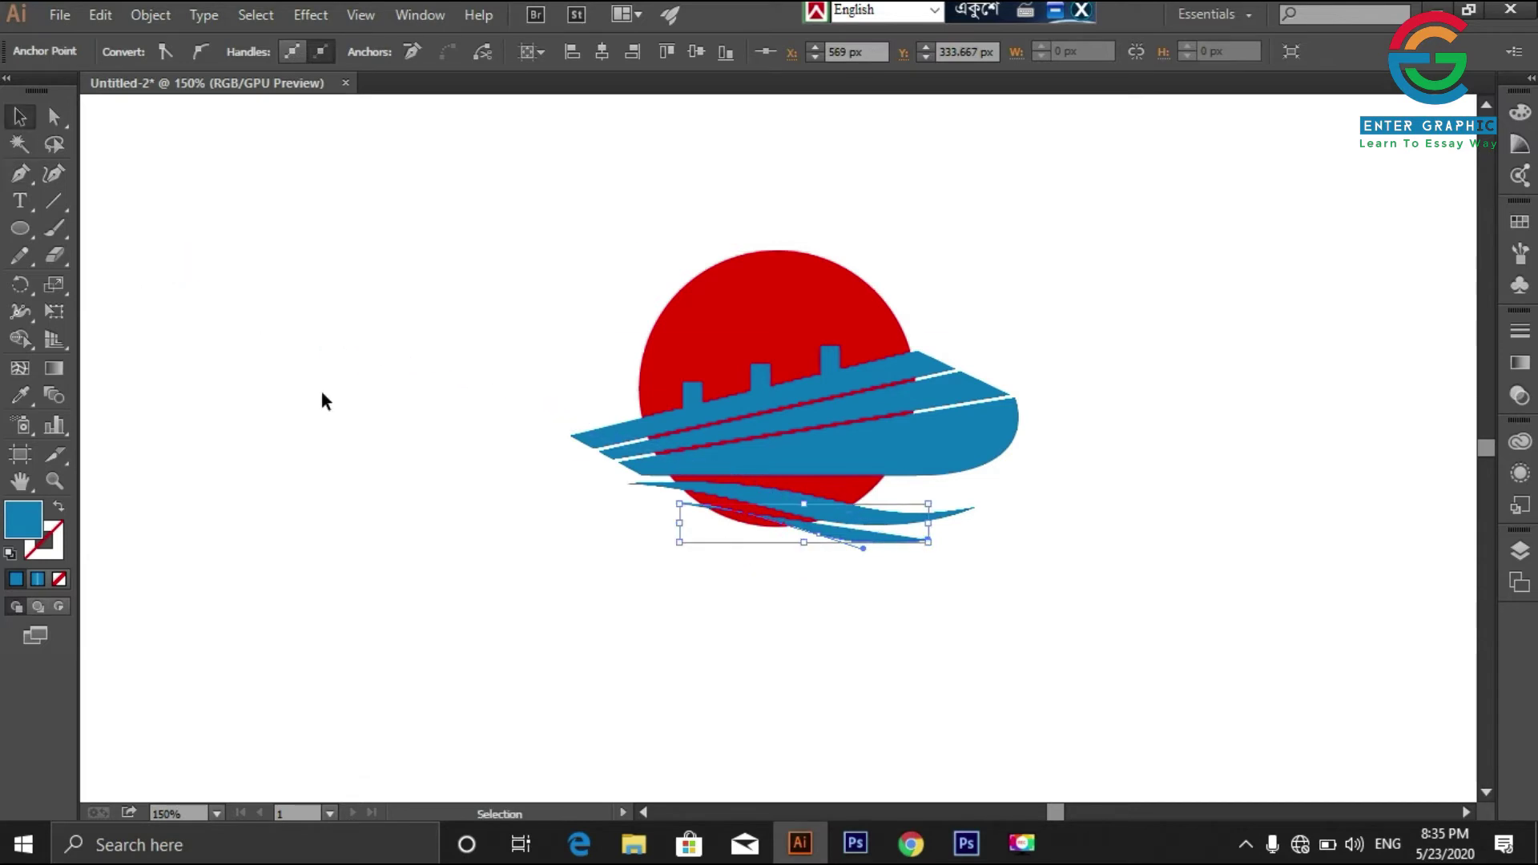
Step: Remove the lower wave curve's fill and give it a thicker black stroke with a width profile tapering at both ends
{"action": "left_click", "coordinate": [322, 393]}
{"action": "left_click", "coordinate": [876, 538]}
{"action": "left_click", "coordinate": [134, 53]}
{"action": "left_click", "coordinate": [11, 91]}
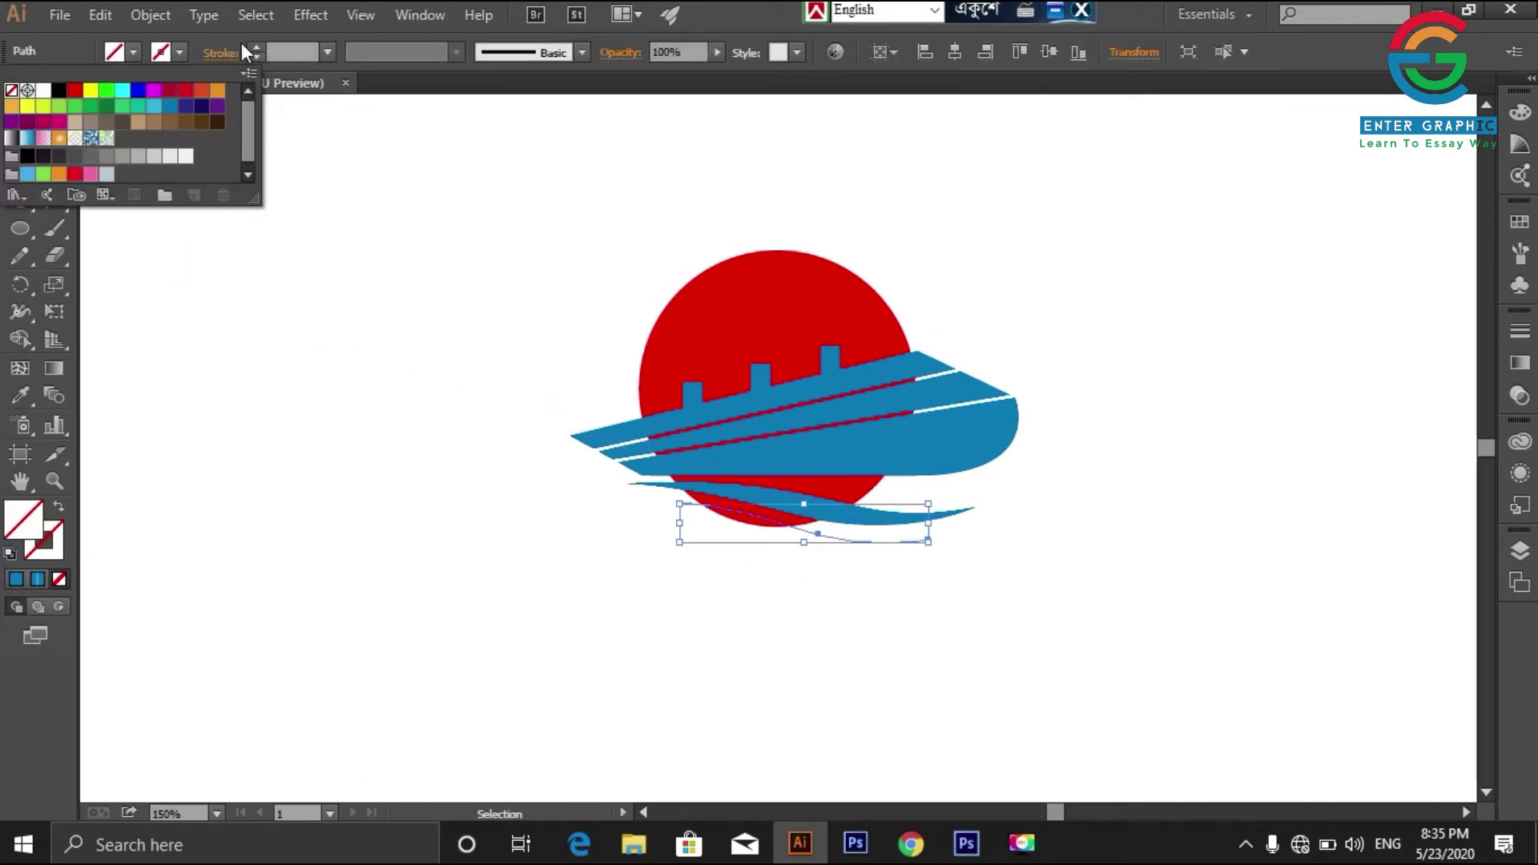
{"action": "left_click", "coordinate": [252, 48]}
{"action": "left_click", "coordinate": [254, 47]}
{"action": "left_click", "coordinate": [456, 52]}
{"action": "left_click", "coordinate": [410, 120]}
{"action": "left_click", "coordinate": [256, 43]}
{"action": "left_click", "coordinate": [256, 43]}
Step: Expand the lower wave's appearance and colour it with the upper wave's blue
{"action": "left_click", "coordinate": [130, 16]}
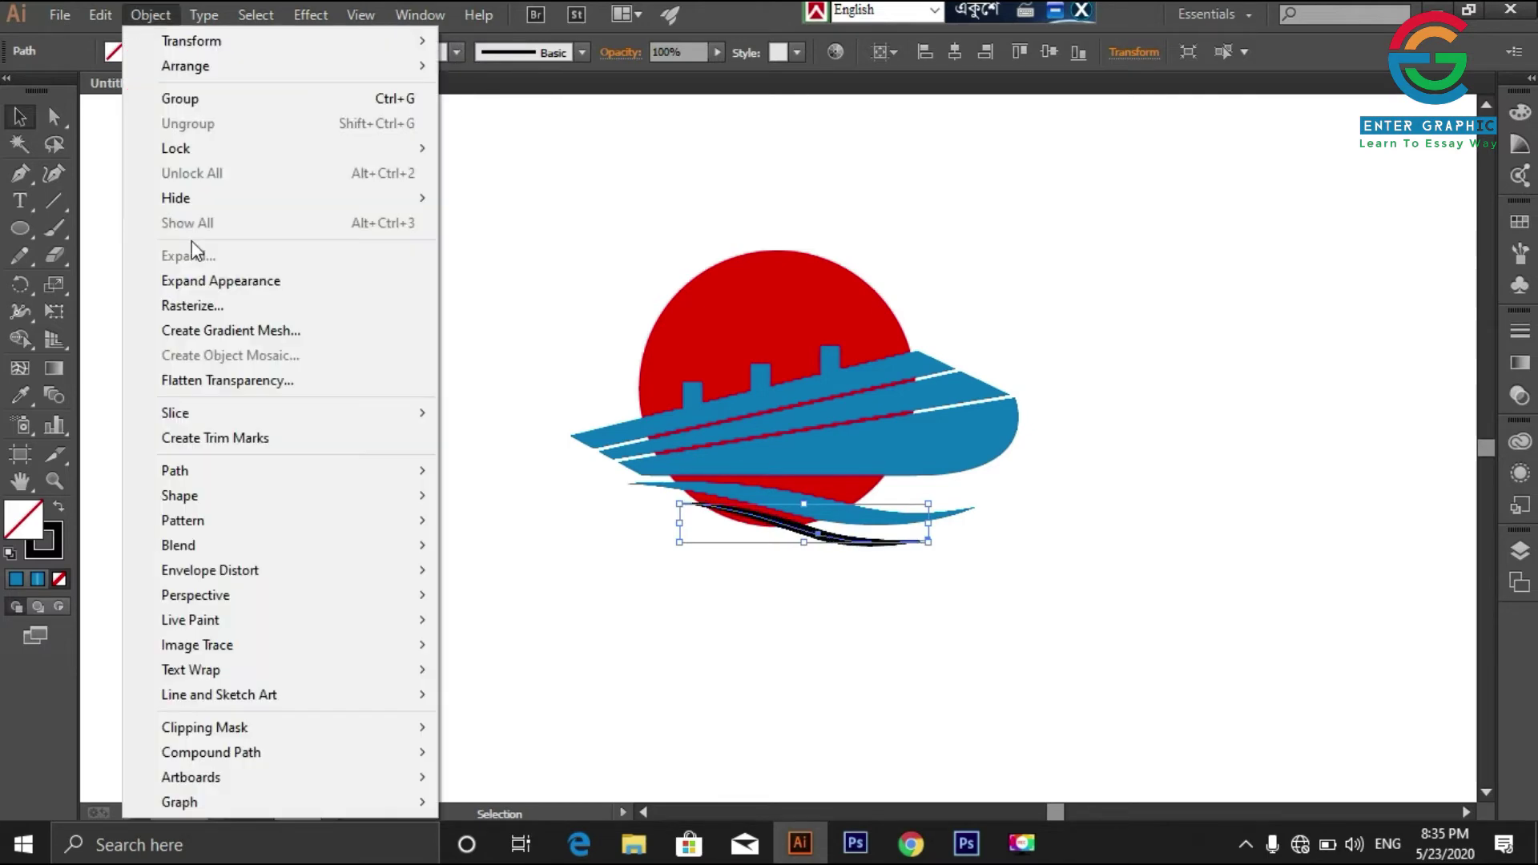
{"action": "left_click", "coordinate": [196, 279]}
{"action": "key", "text": "i"}
{"action": "left_click", "coordinate": [837, 490]}
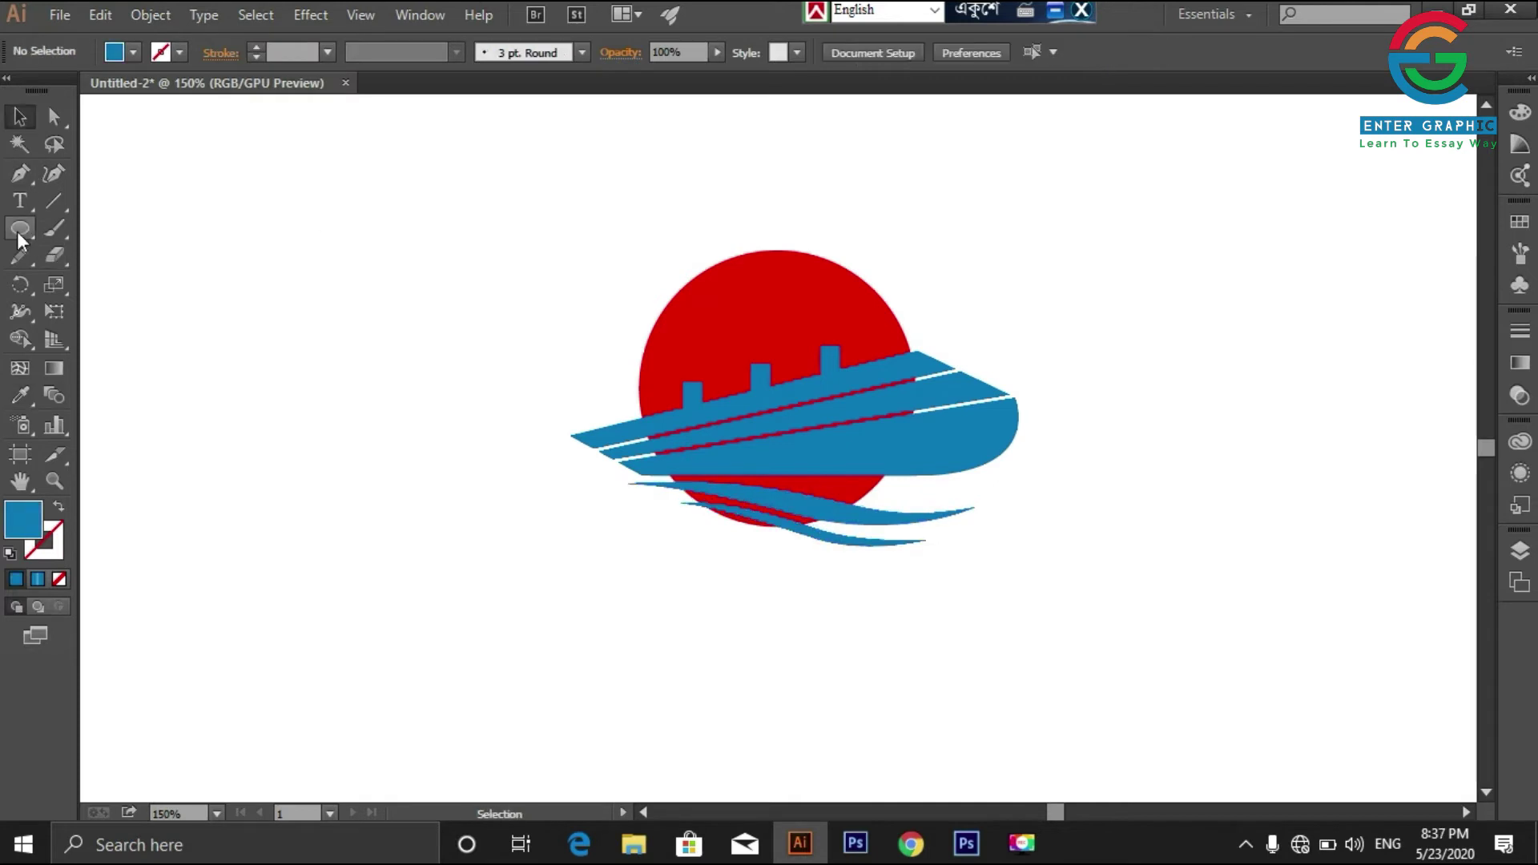
Step: Draw a long, flat blue ellipse left of the ship as an airplane body, and add swept wings and a tail with the Pen tool
{"action": "left_click", "coordinate": [20, 228]}
{"action": "left_click_drag", "start_coordinate": [230, 265], "coordinate": [508, 297]}
{"action": "left_click", "coordinate": [23, 119]}
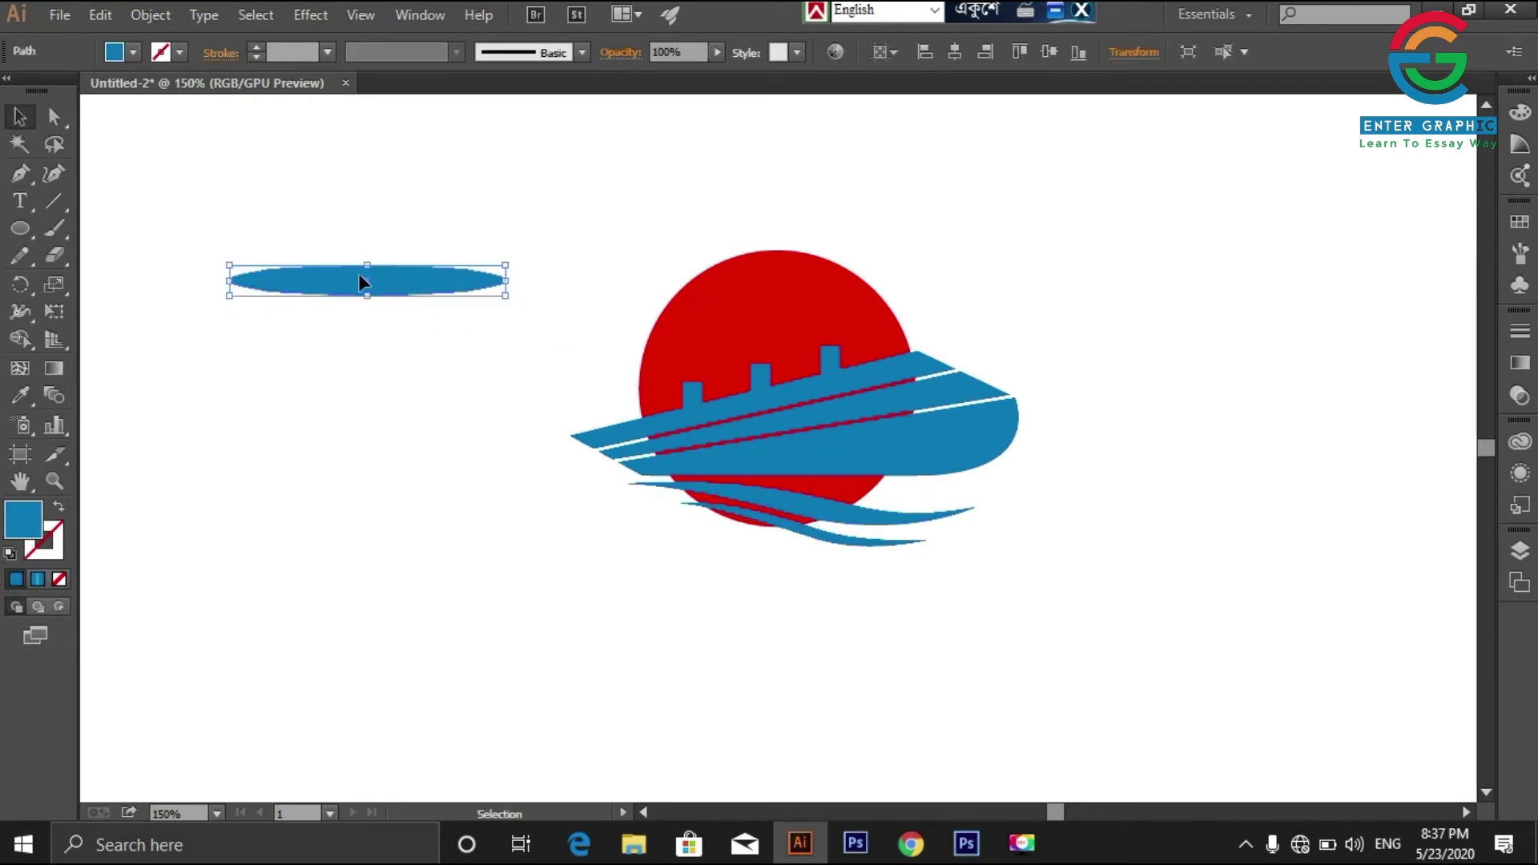
{"action": "left_click_drag", "start_coordinate": [360, 282], "coordinate": [378, 460]}
{"action": "left_click", "coordinate": [132, 320]}
{"action": "left_click", "coordinate": [10, 173]}
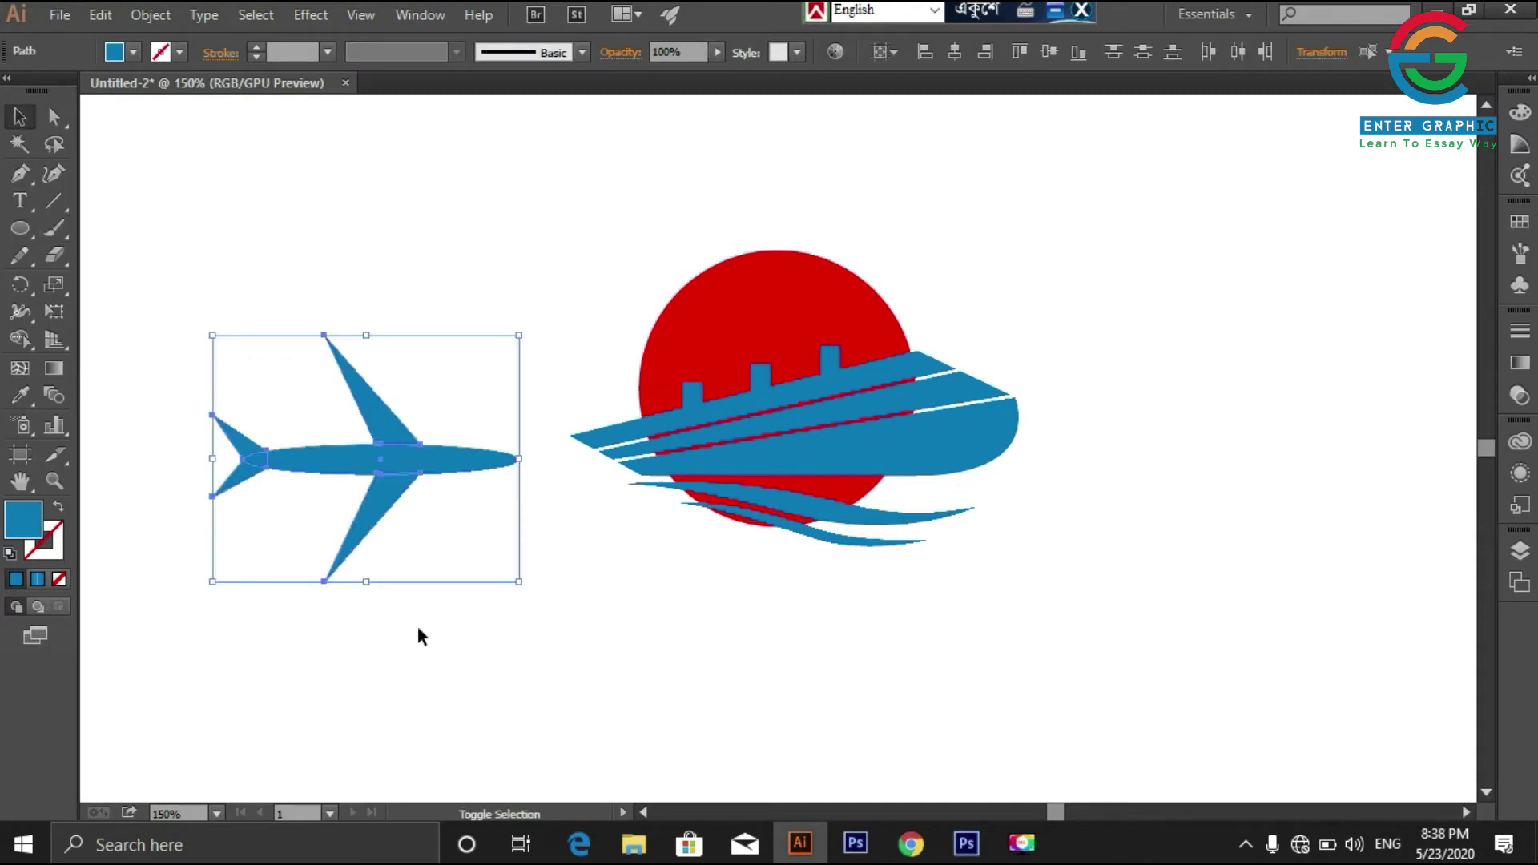
Step: Unite the airplane's body, wings and tail into one shape using Pathfinder
{"action": "key", "text": "ctrl"}
{"action": "key", "text": "ctrl+shift+F10"}
{"action": "key", "text": "ctrl+shift+F9"}
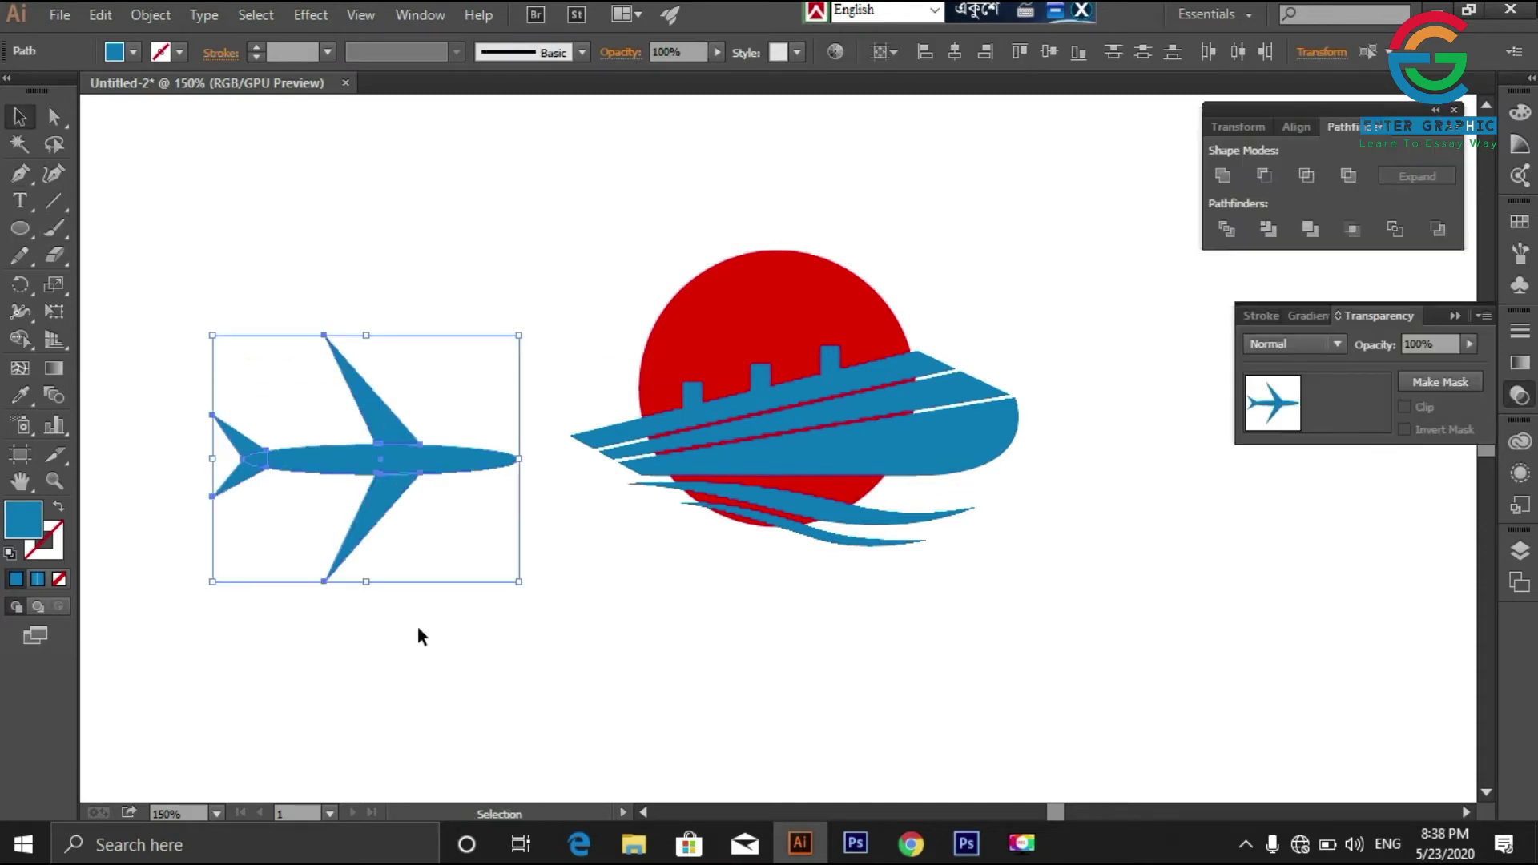
{"action": "key", "text": "ctrl+shift+F10"}
{"action": "left_click", "coordinate": [1224, 176]}
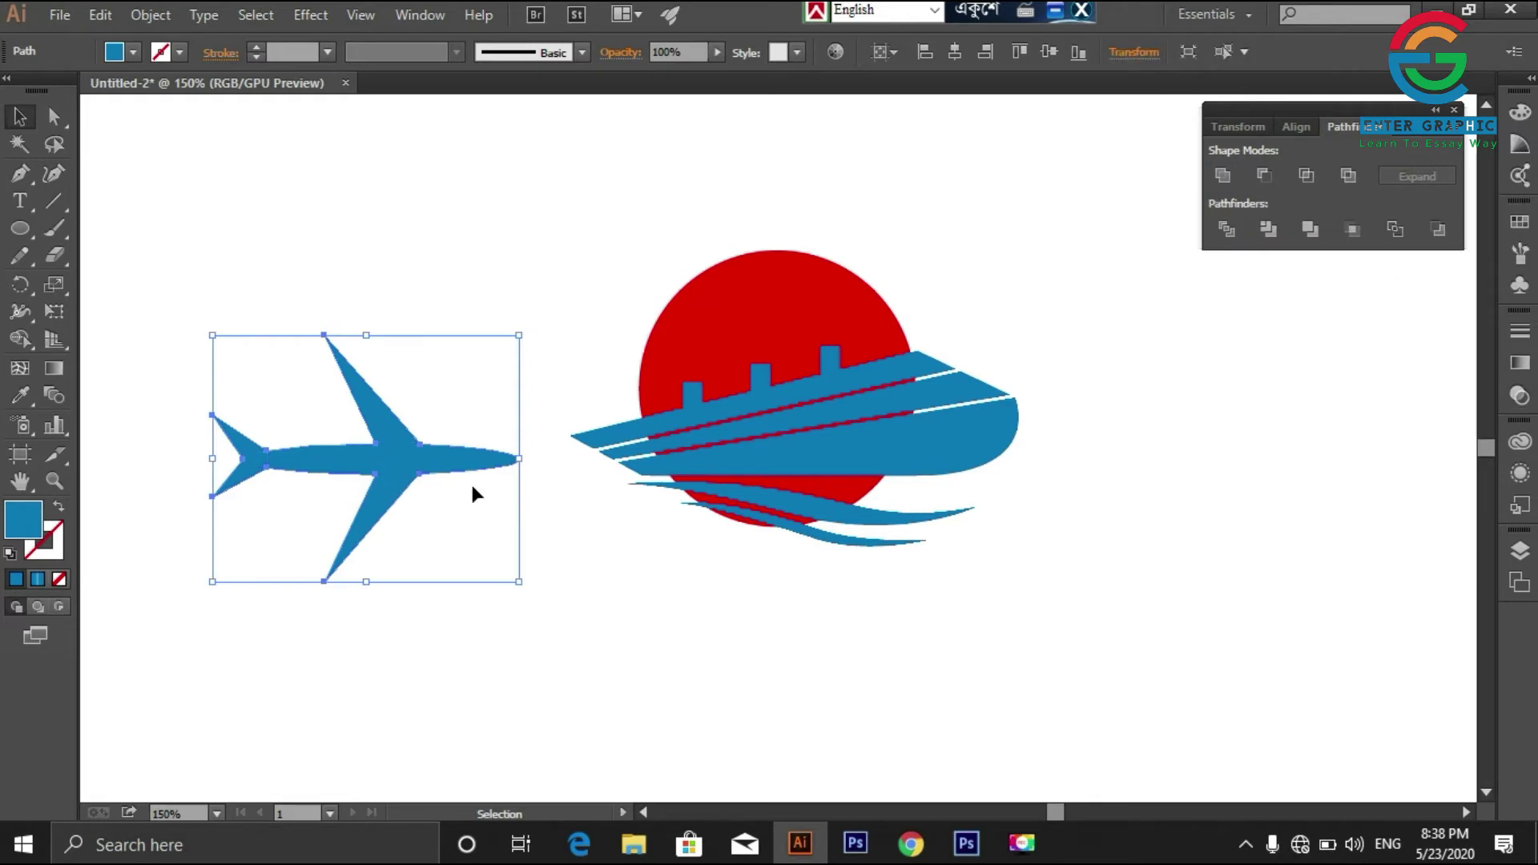
Step: Scale the airplane down to roughly half its size and move it to the artwork's upper left
{"action": "left_click_drag", "start_coordinate": [521, 584], "coordinate": [468, 523]}
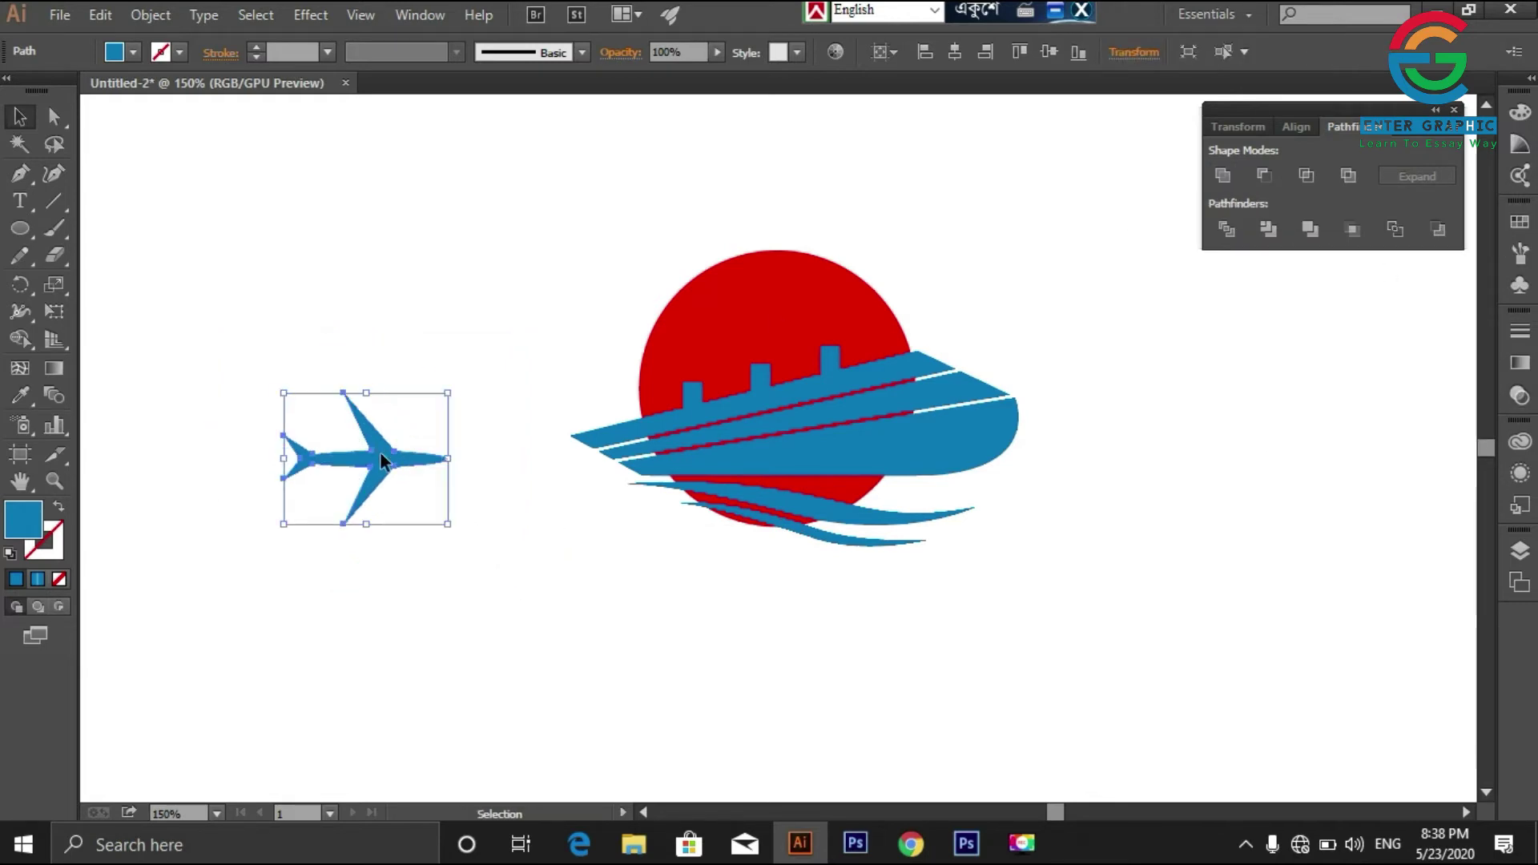
{"action": "left_click_drag", "start_coordinate": [382, 455], "coordinate": [227, 246]}
{"action": "left_click", "coordinate": [303, 435]}
Step: Draw a curved path with the Pen tool around the red circle's upper-left edge, from above the circle down to the hull
{"action": "left_click", "coordinate": [20, 173]}
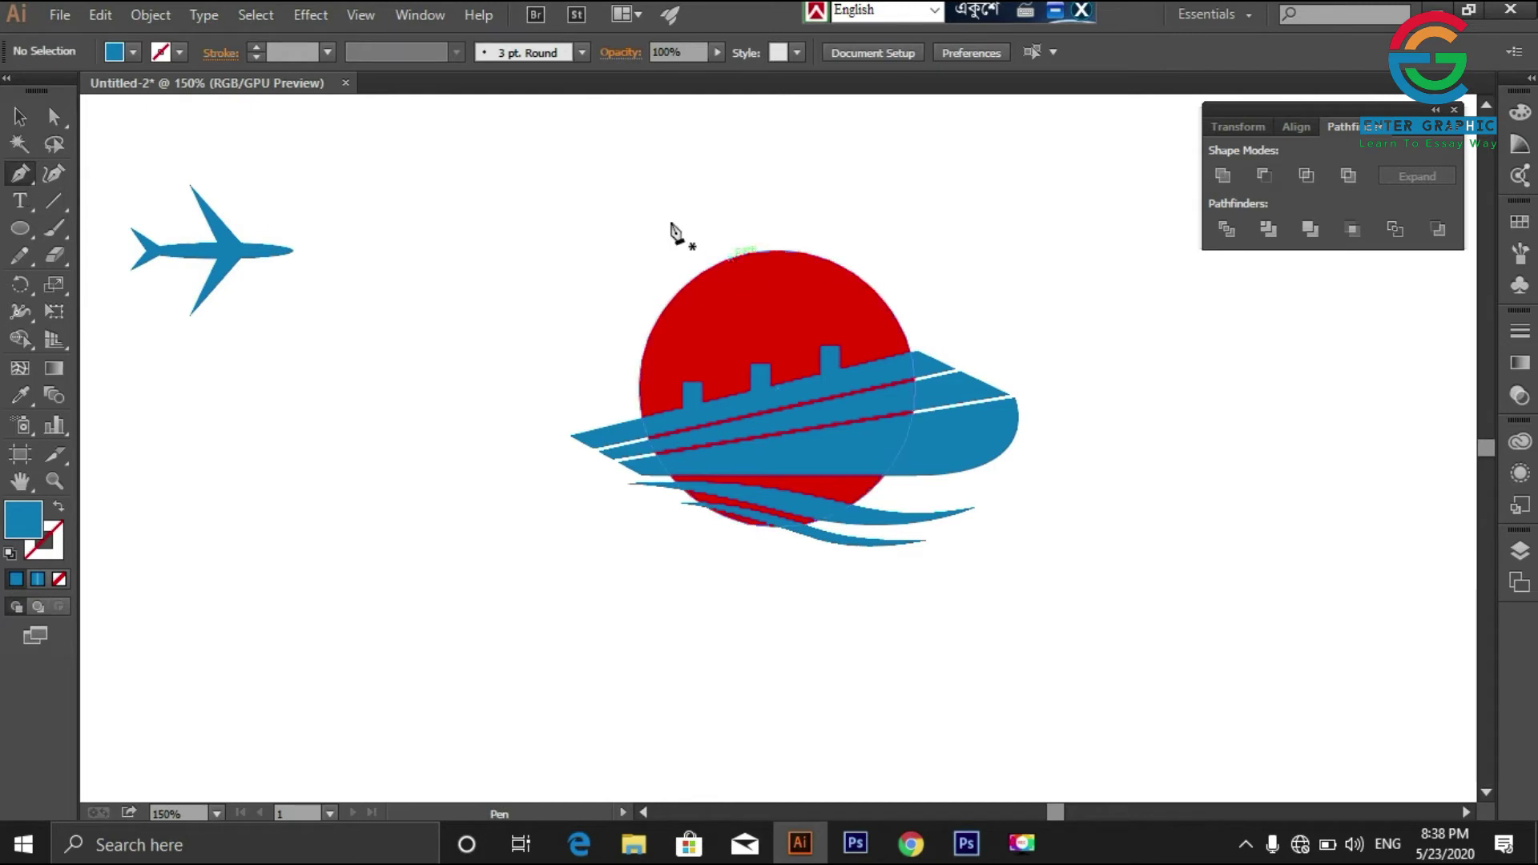
{"action": "left_click", "coordinate": [744, 230]}
{"action": "left_click_drag", "start_coordinate": [620, 409], "coordinate": [637, 551]}
{"action": "left_click", "coordinate": [20, 117]}
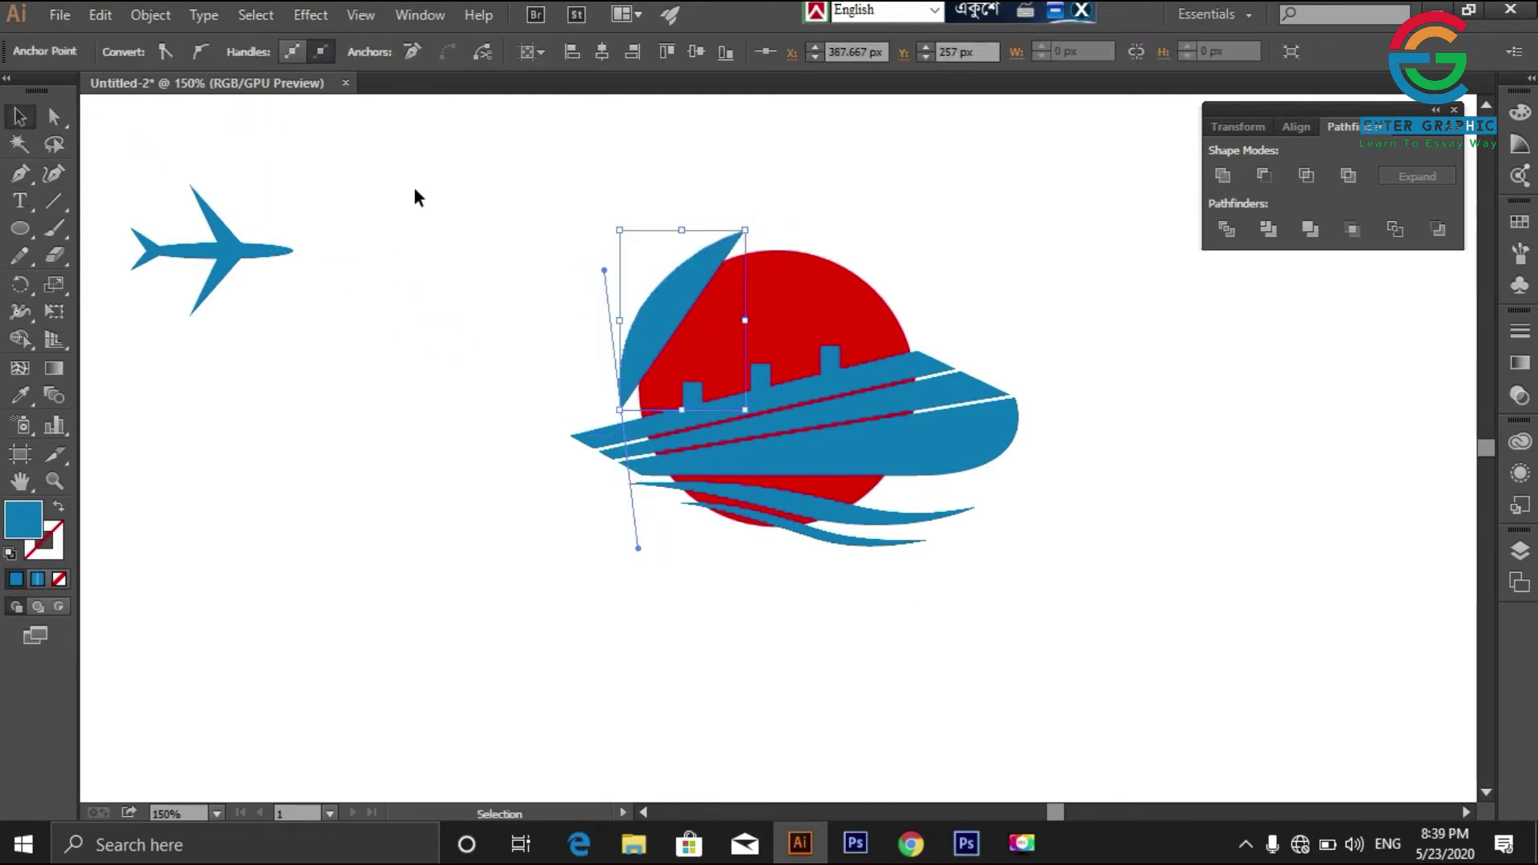
{"action": "left_click", "coordinate": [416, 194]}
{"action": "left_click", "coordinate": [686, 272]}
Step: Remove the arc's fill and give it a 3 pt black stroke with a width profile tapering at both ends
{"action": "left_click", "coordinate": [134, 52]}
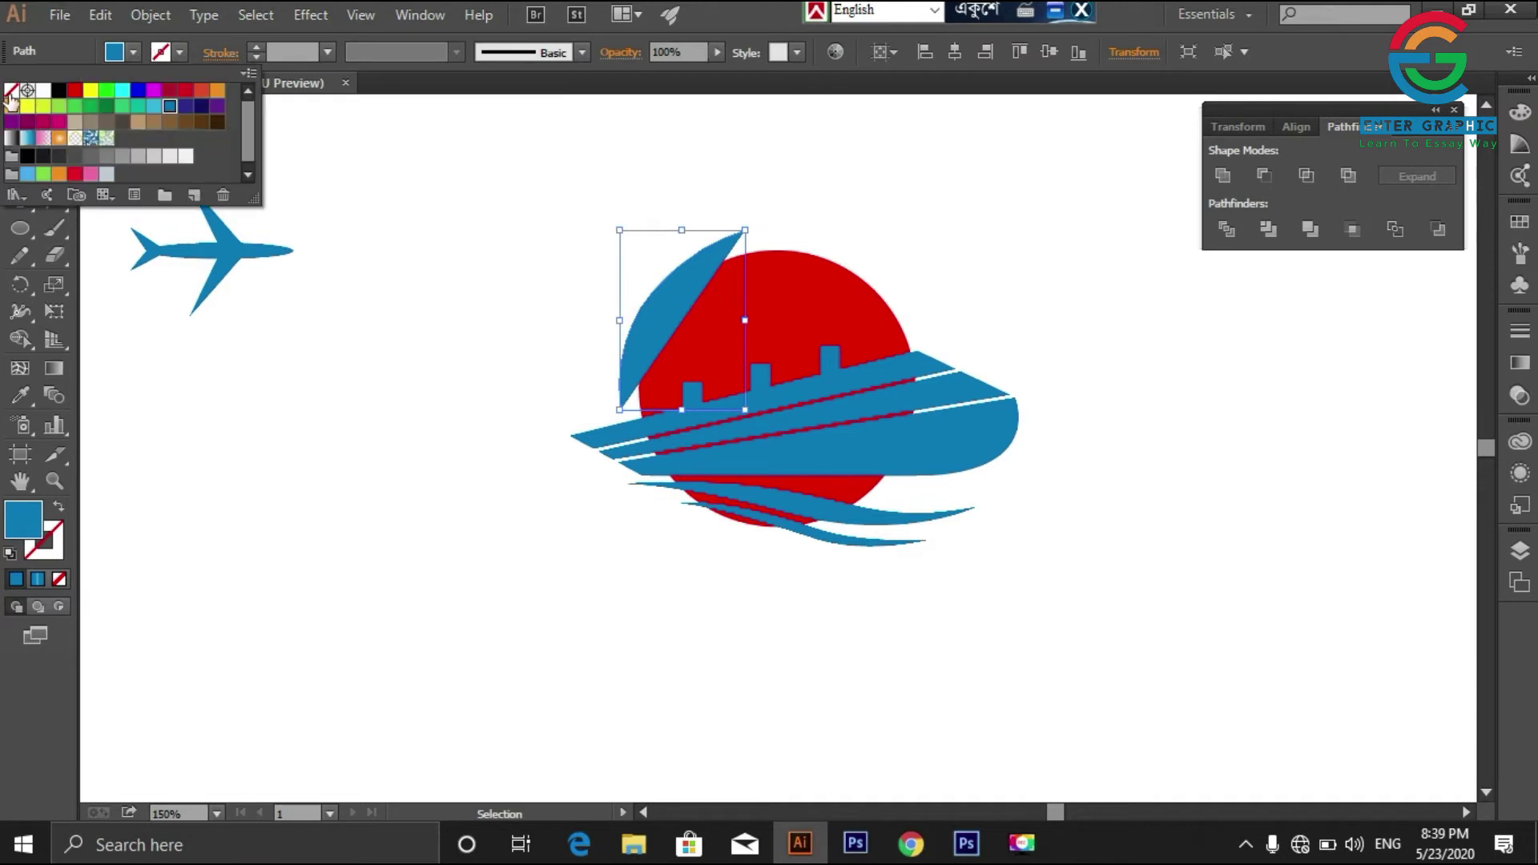
{"action": "left_click", "coordinate": [11, 90]}
{"action": "left_click", "coordinate": [255, 46]}
{"action": "left_click", "coordinate": [255, 47]}
{"action": "left_click", "coordinate": [457, 52]}
{"action": "left_click", "coordinate": [429, 144]}
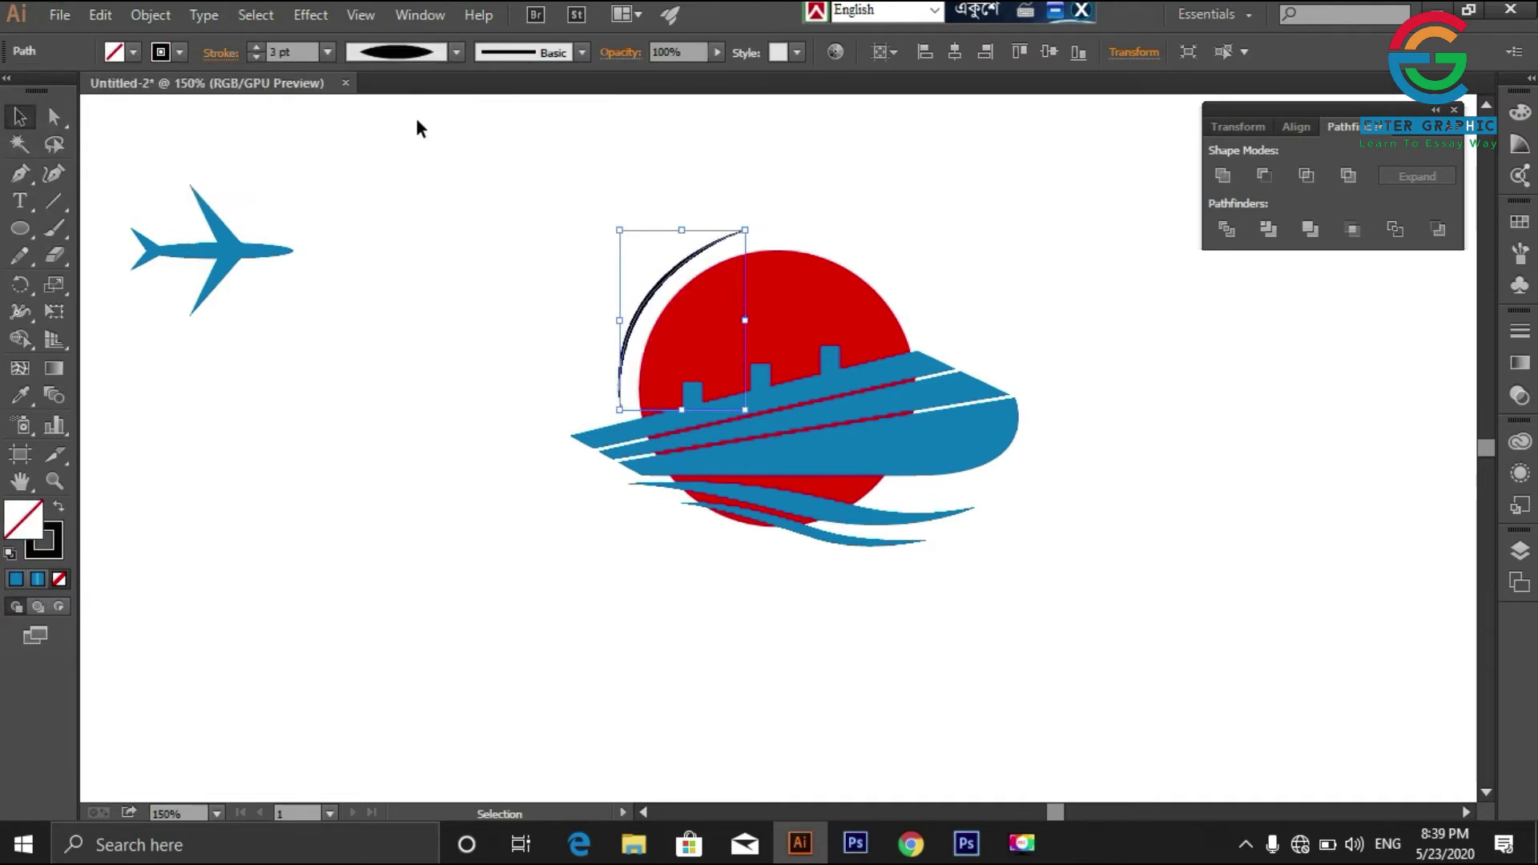
Step: Expand the appearance of the black arc beside the red circle
{"action": "left_click", "coordinate": [410, 186]}
{"action": "left_click", "coordinate": [656, 289]}
{"action": "left_click", "coordinate": [147, 14]}
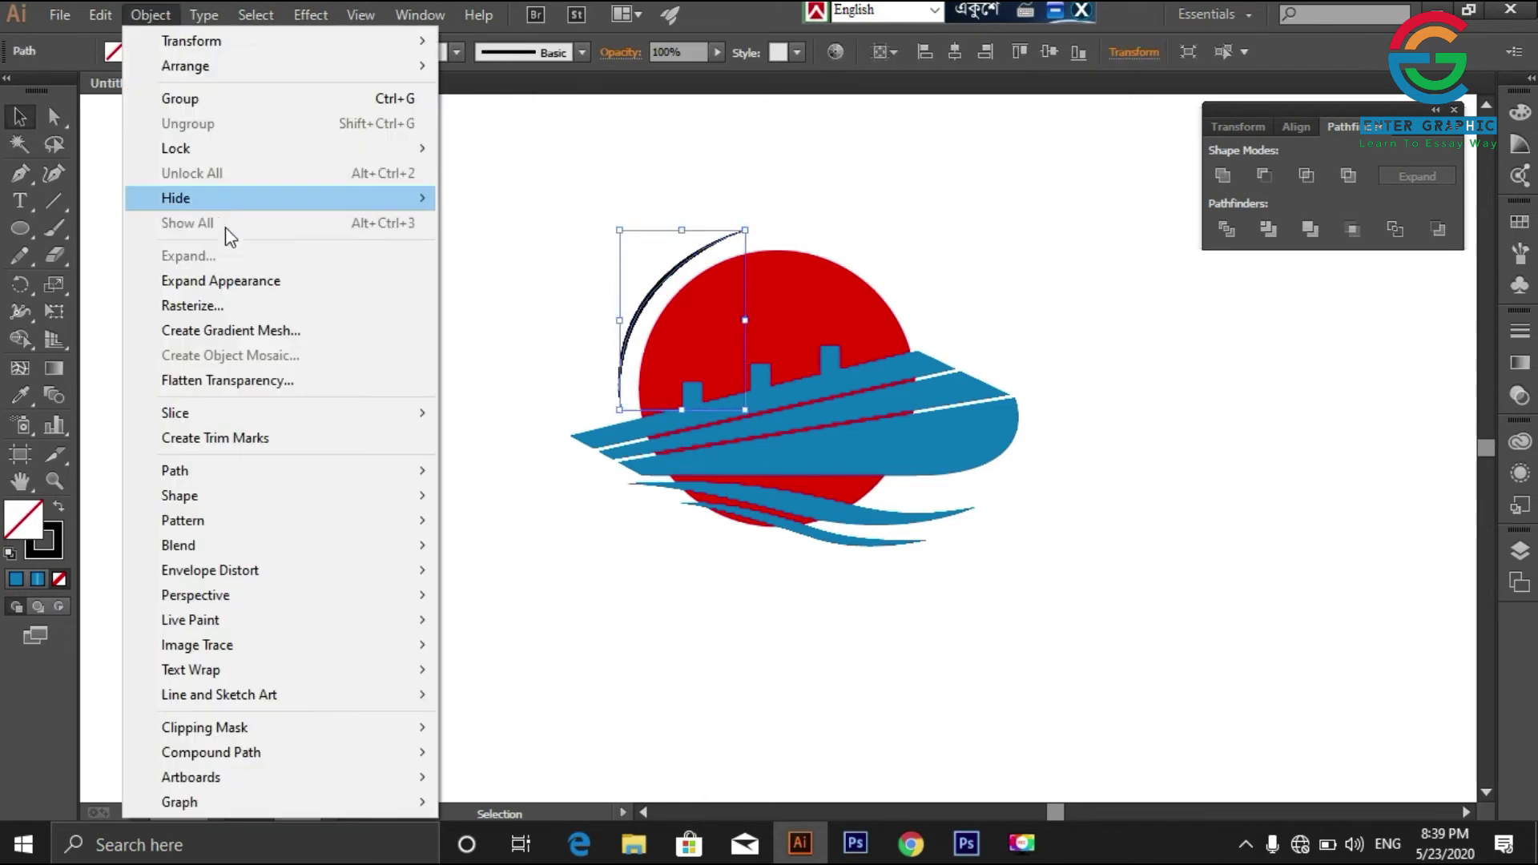
{"action": "left_click", "coordinate": [231, 281]}
{"action": "left_click", "coordinate": [303, 299]}
Step: Place the airplane, scaled down further, at the upper end of the black arc
{"action": "left_click_drag", "start_coordinate": [271, 254], "coordinate": [865, 270]}
{"action": "key", "text": "shift+Left"}
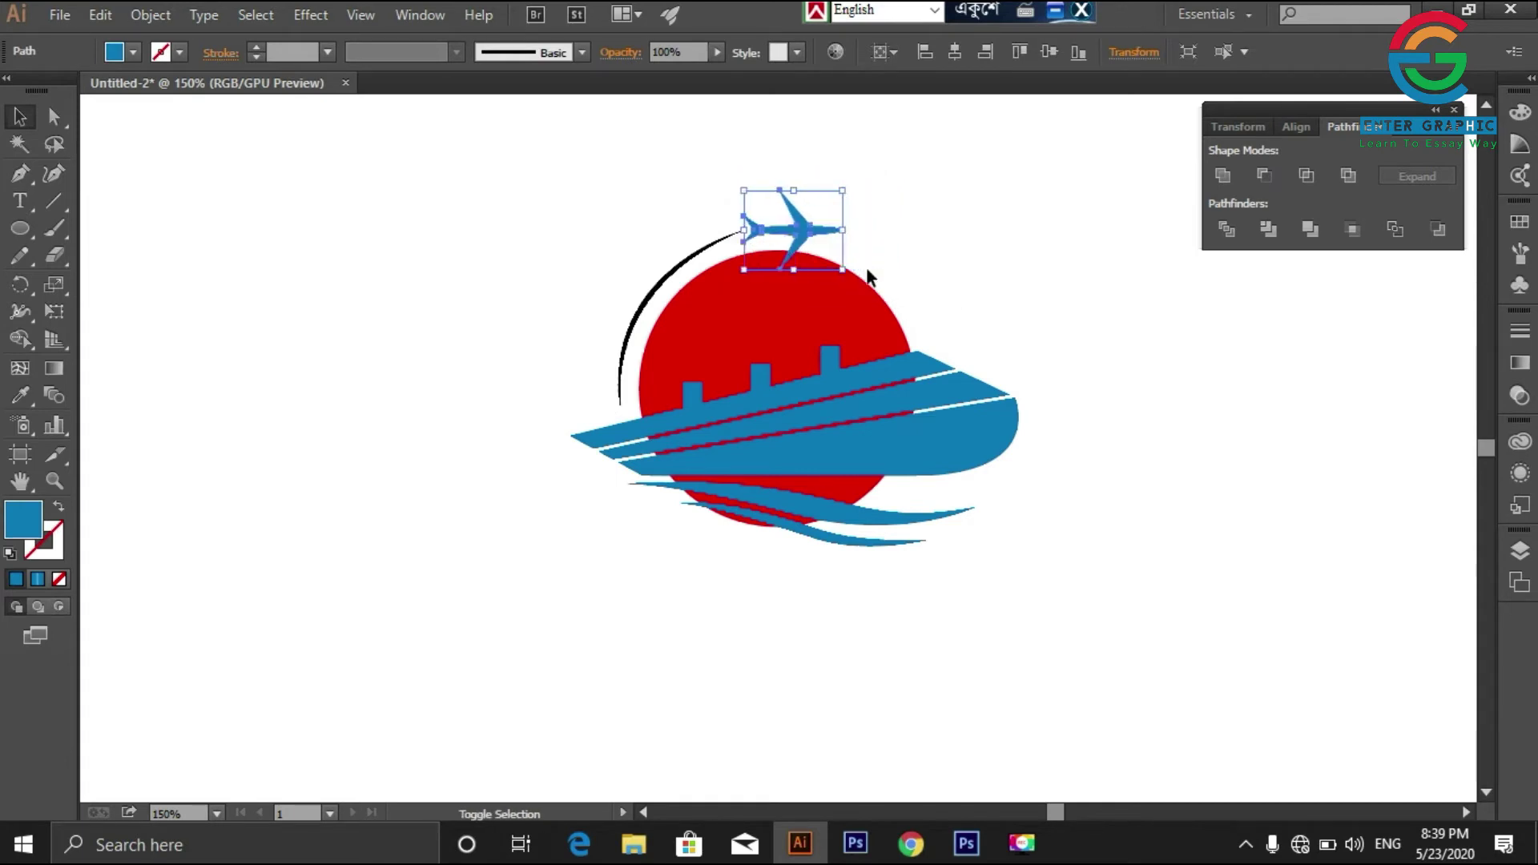
{"action": "left_click", "coordinate": [975, 213]}
Step: Select the arc and the airplane together and nudge them upward until the airplane clears the red circle
{"action": "left_click_drag", "start_coordinate": [694, 205], "coordinate": [763, 238]}
{"action": "key", "text": "Up"}
{"action": "key", "text": "Up"}
{"action": "key", "text": "Up"}
{"action": "key", "text": "Up"}
{"action": "key", "text": "Up"}
{"action": "key", "text": "Up"}
{"action": "key", "text": "Up"}
{"action": "key", "text": "Up"}
{"action": "key", "text": "Up"}
{"action": "key", "text": "Up"}
{"action": "key", "text": "Up"}
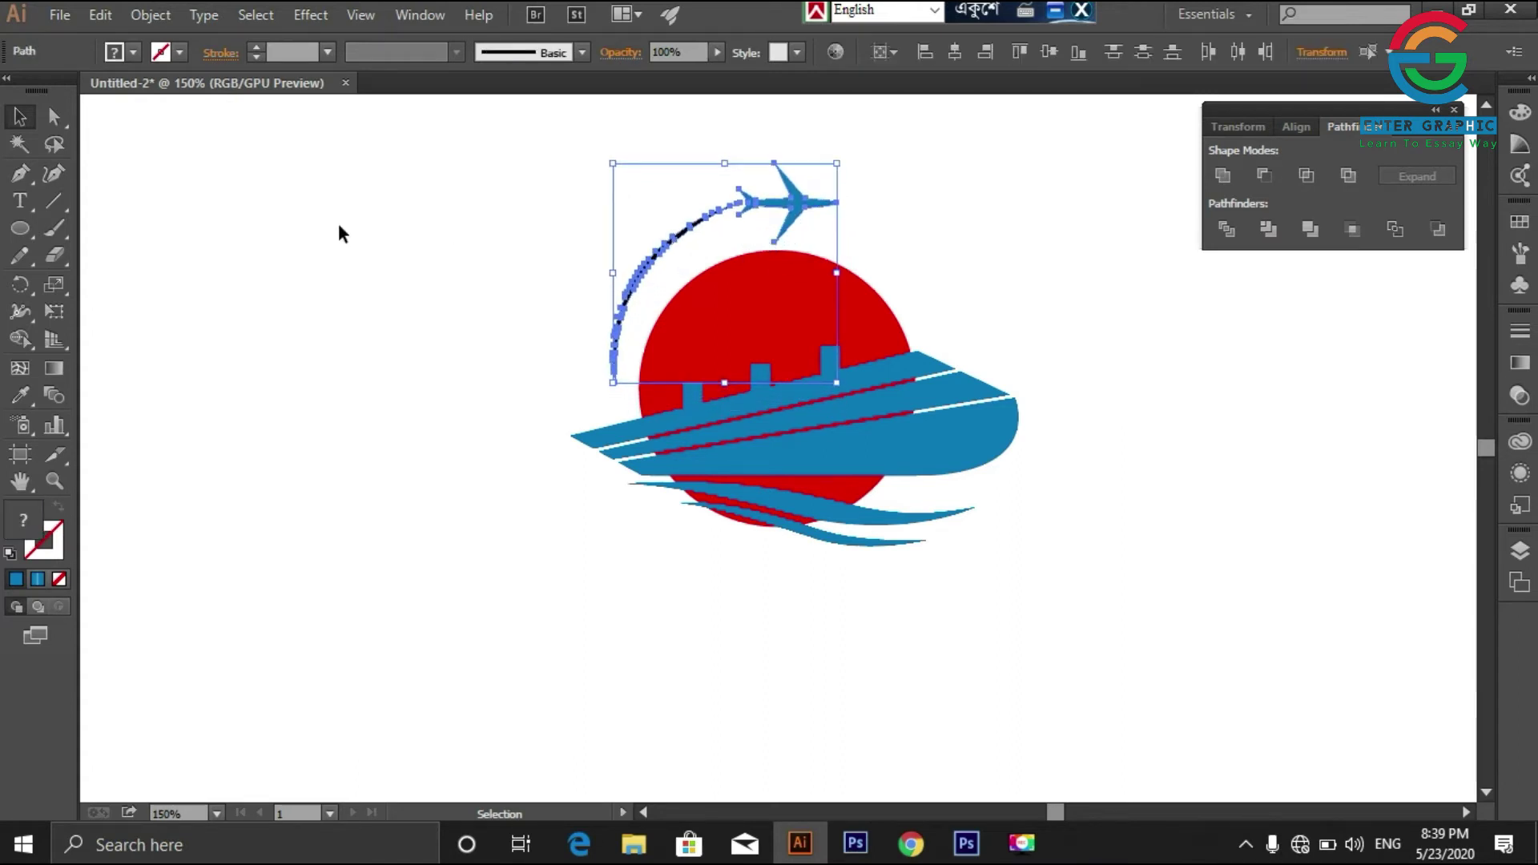
Step: Stretch the black arc downward toward the hull and slightly outward to the left
{"action": "left_click", "coordinate": [350, 240]}
{"action": "left_click", "coordinate": [636, 312]}
{"action": "left_click_drag", "start_coordinate": [676, 382], "coordinate": [676, 409]}
{"action": "mouse_move", "coordinate": [614, 308]}
{"action": "left_mouse_down"}
{"action": "mouse_move", "coordinate": [581, 305]}
{"action": "mouse_move", "coordinate": [600, 312]}
{"action": "left_mouse_up"}
{"action": "left_click", "coordinate": [564, 318]}
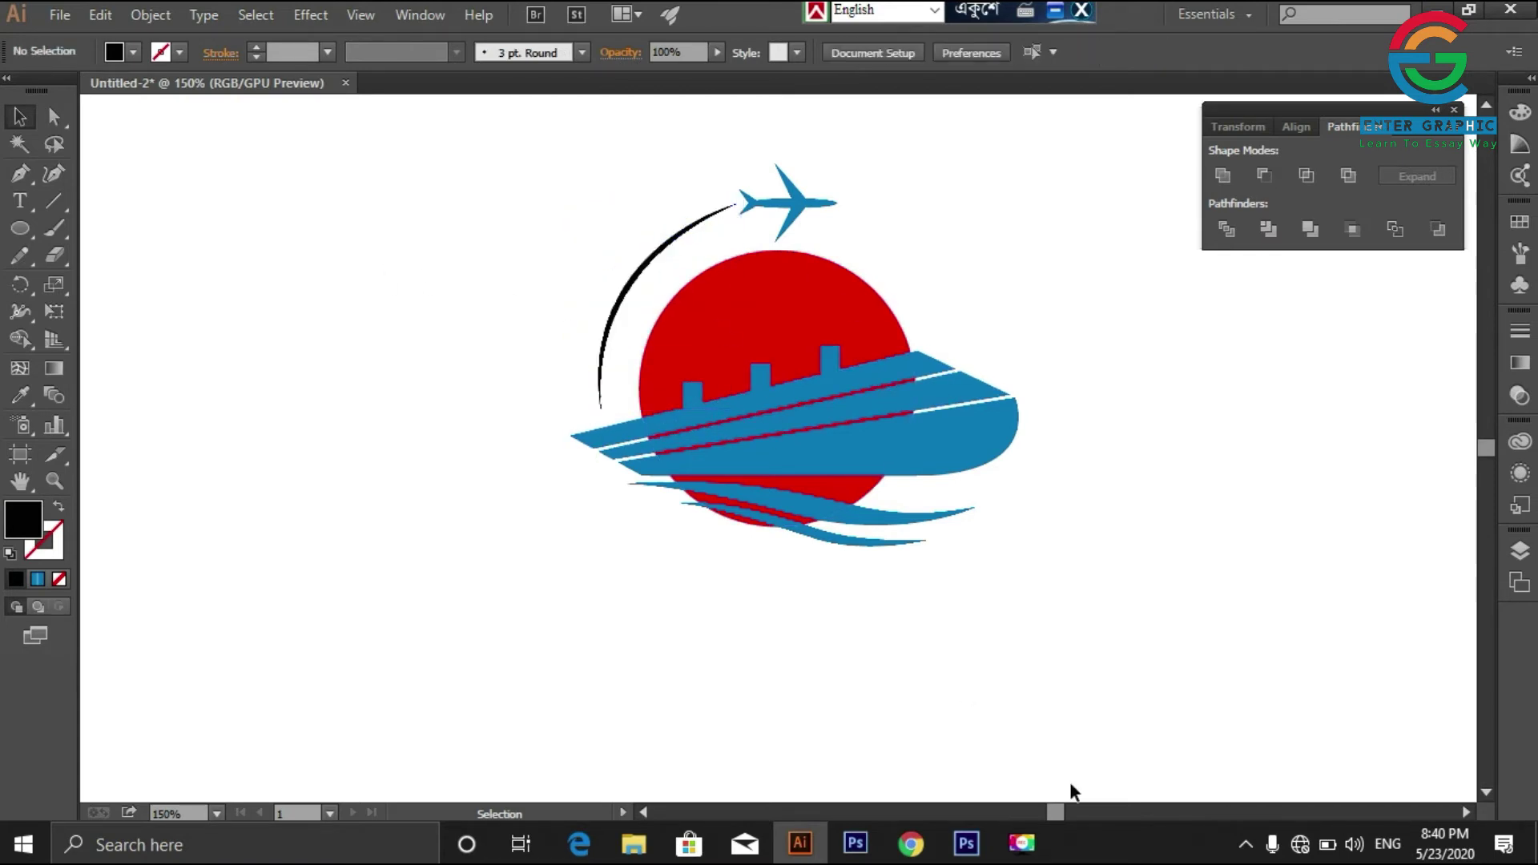
Step: Draw a curved black palm trunk about 88 px tall, pointed at its upper end, on empty canvas beside the ship using the Pen tool
{"action": "key", "text": "ctrl+minus"}
{"action": "left_click", "coordinate": [1453, 110]}
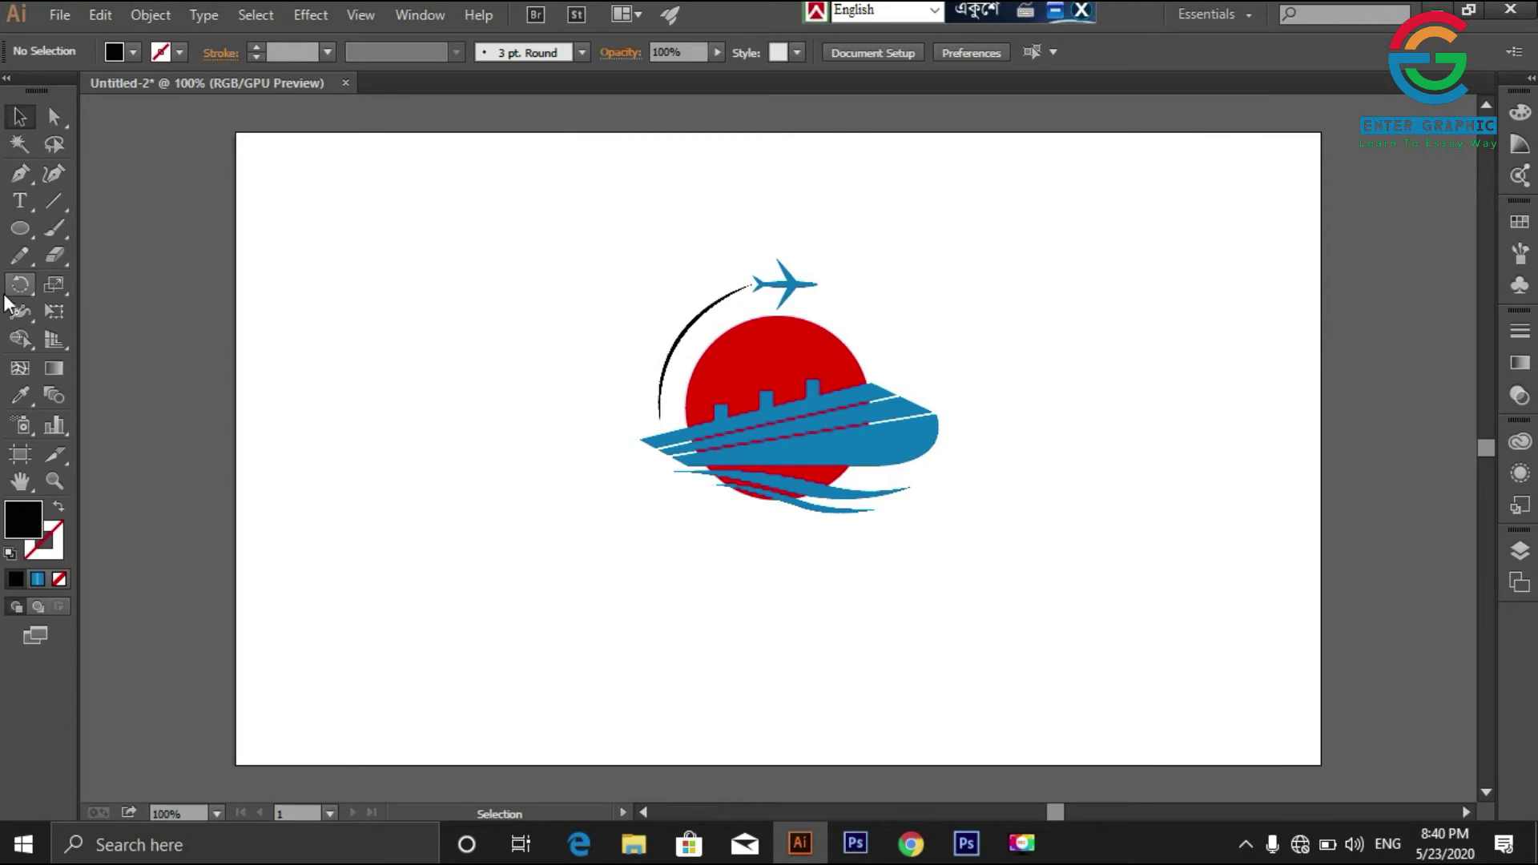
{"action": "key", "text": "ctrl+plus"}
{"action": "left_click", "coordinate": [21, 174]}
{"action": "left_click", "coordinate": [233, 448]}
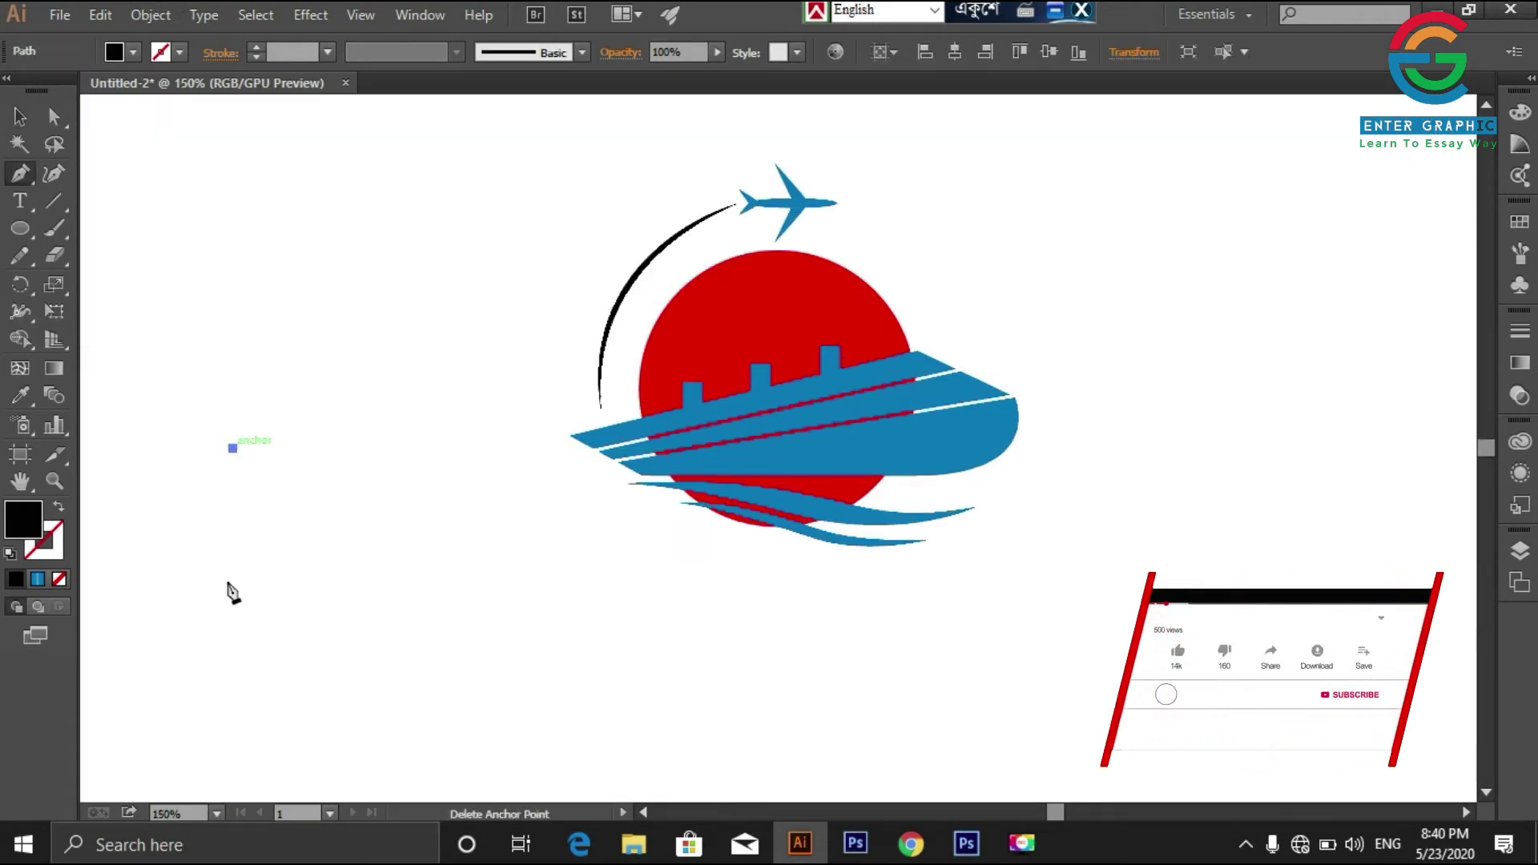
{"action": "left_click_drag", "start_coordinate": [233, 597], "coordinate": [189, 677]}
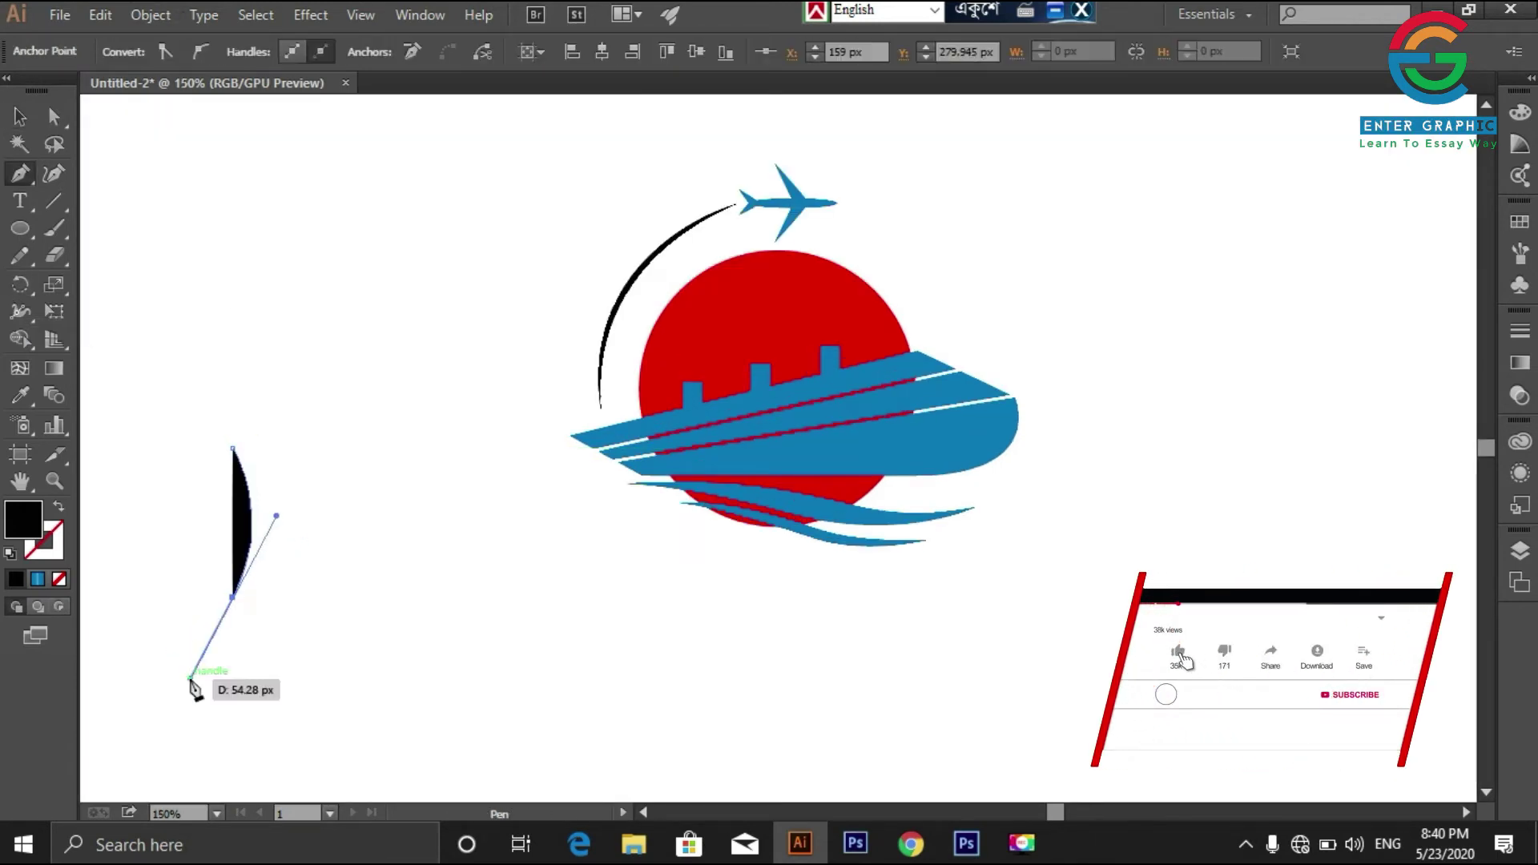
{"action": "left_click_drag", "start_coordinate": [252, 597], "coordinate": [261, 607]}
{"action": "key", "text": "ctrl+z"}
{"action": "left_click", "coordinate": [233, 598]}
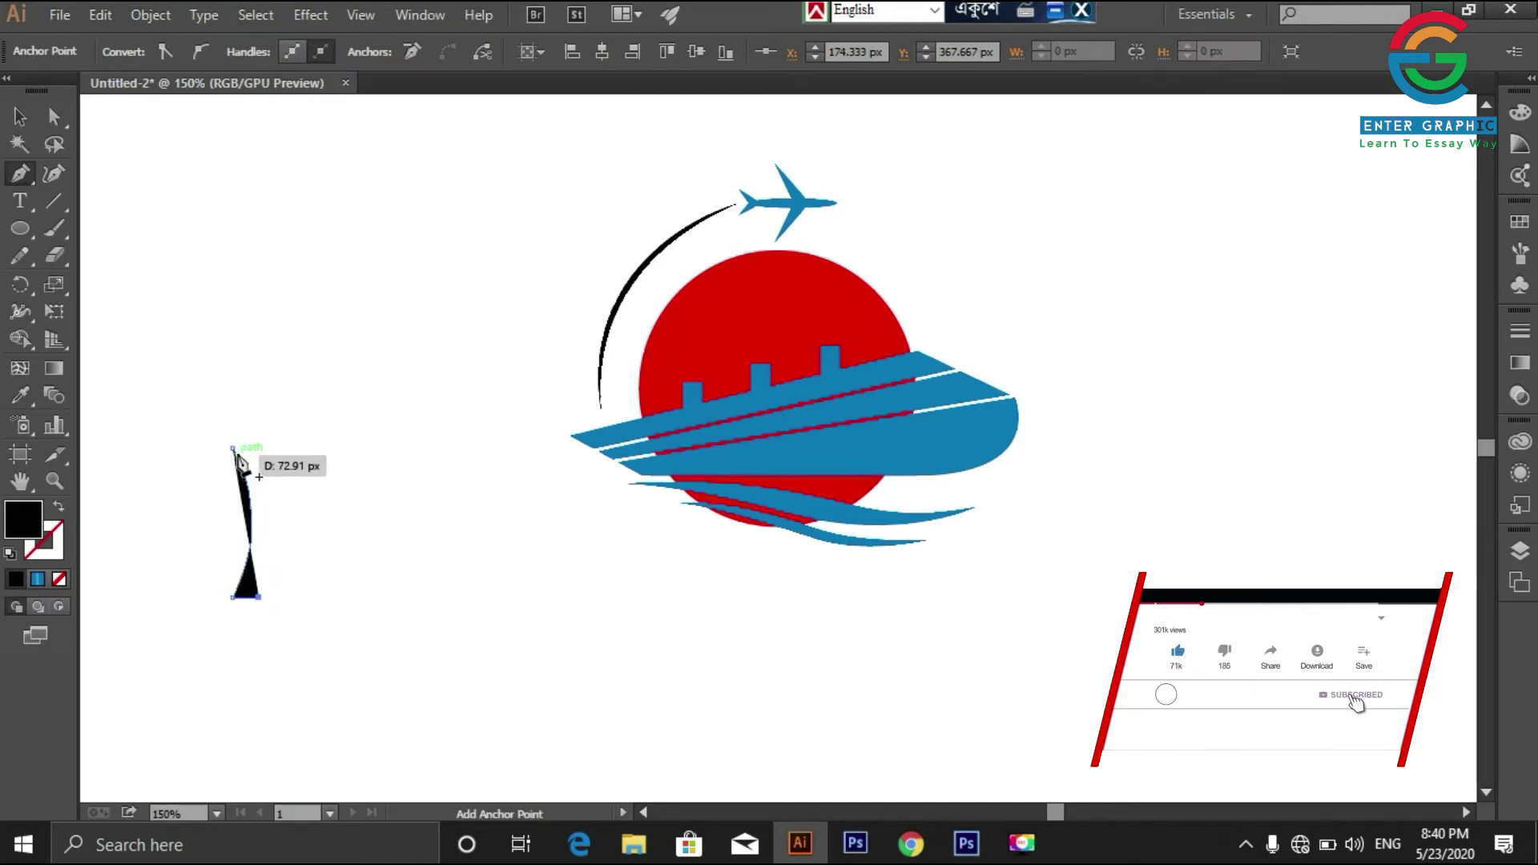
{"action": "left_click_drag", "start_coordinate": [234, 448], "coordinate": [177, 402]}
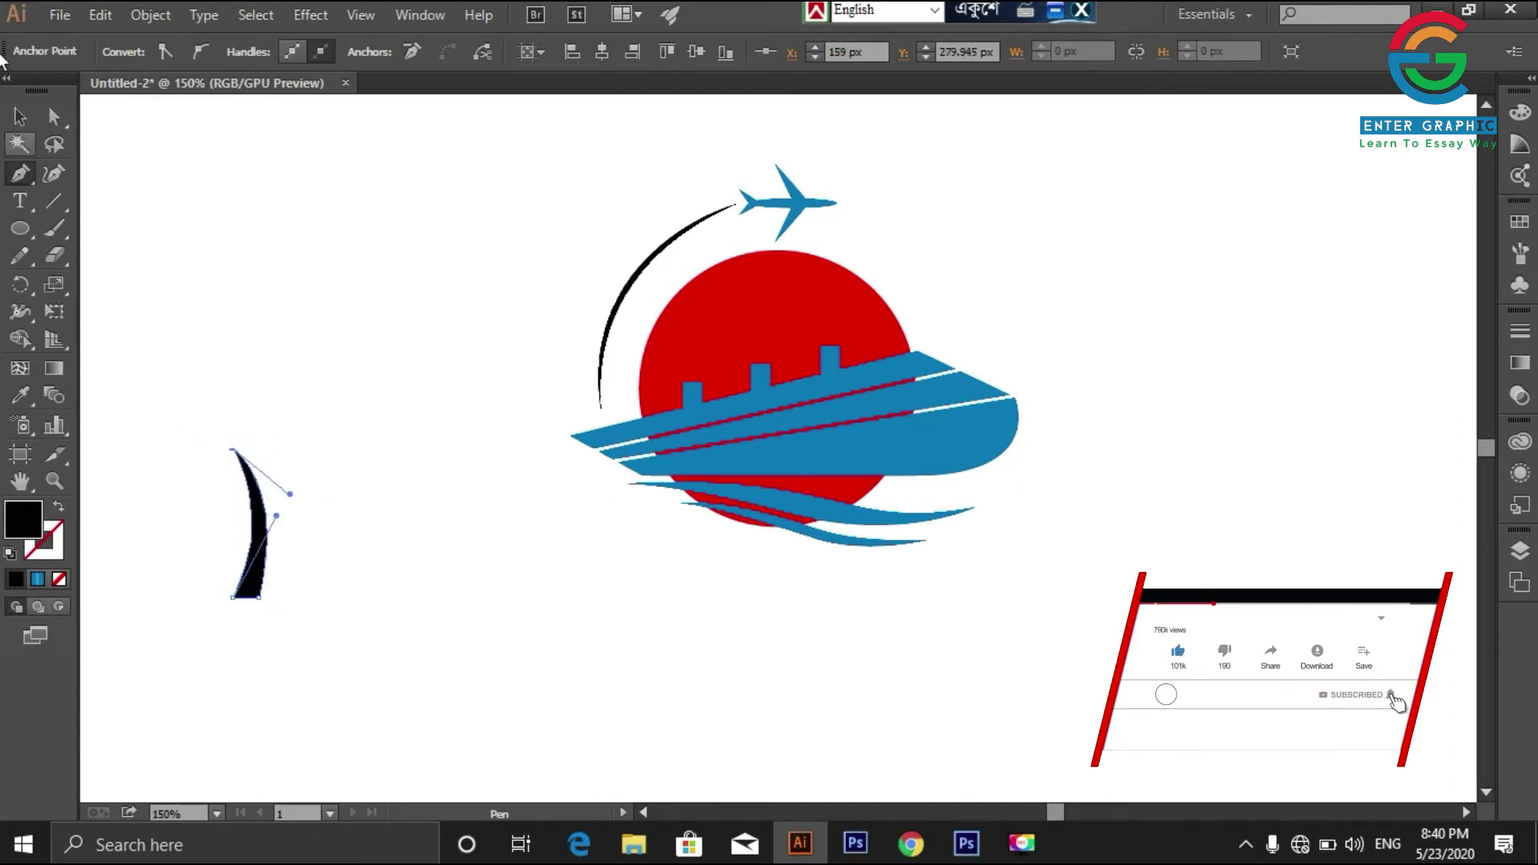
Step: Move the palm trunk to the empty area beyond the ship's rounded bow
{"action": "left_click", "coordinate": [24, 117]}
{"action": "left_click_drag", "start_coordinate": [258, 512], "coordinate": [1245, 546]}
{"action": "left_click", "coordinate": [894, 689]}
{"action": "key", "text": "ctrl+plus"}
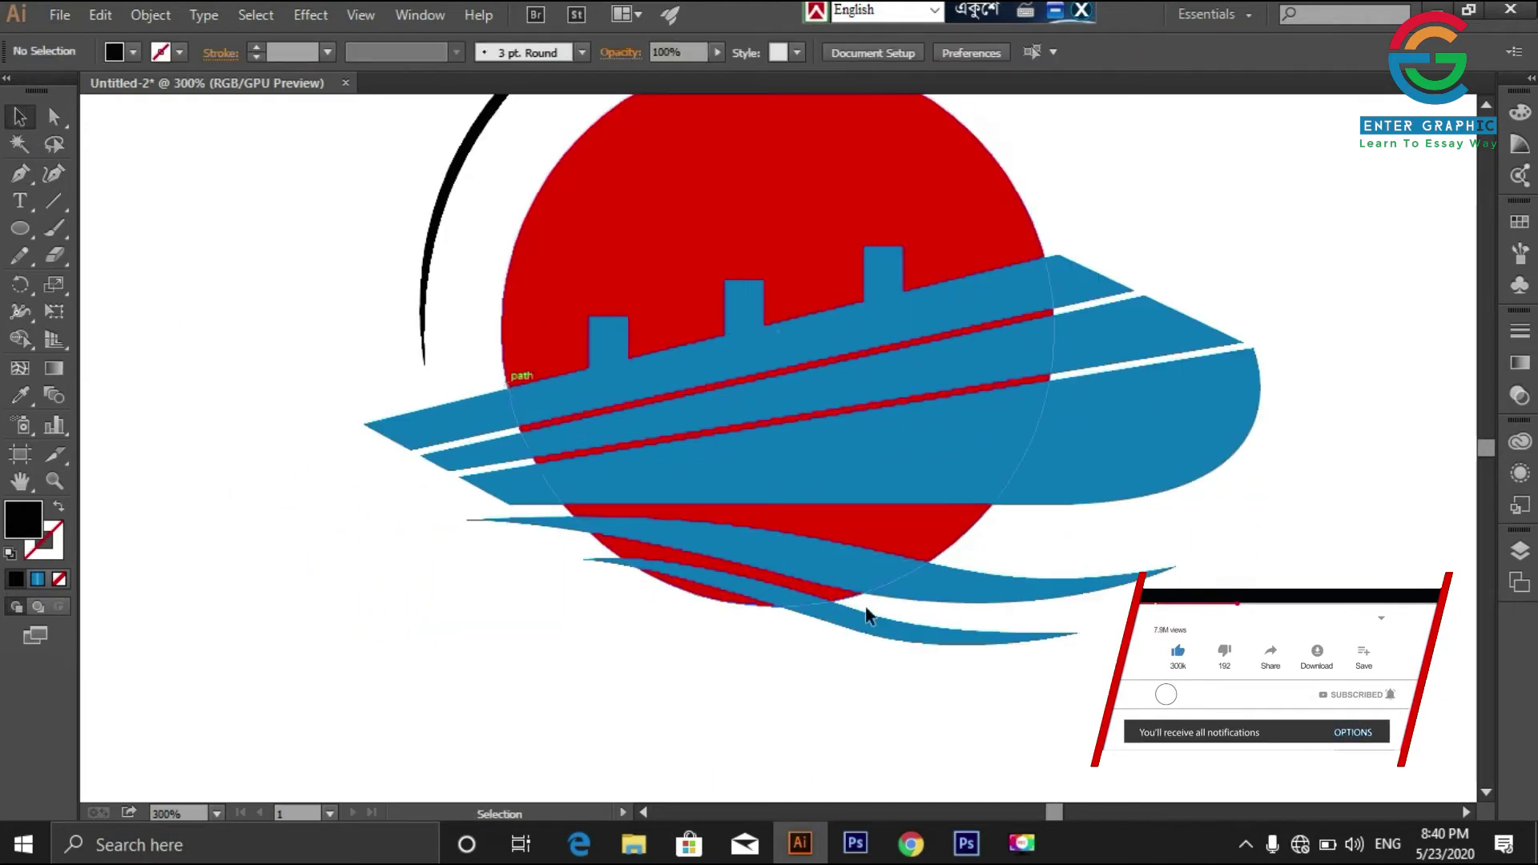
{"action": "left_click", "coordinate": [1464, 814]}
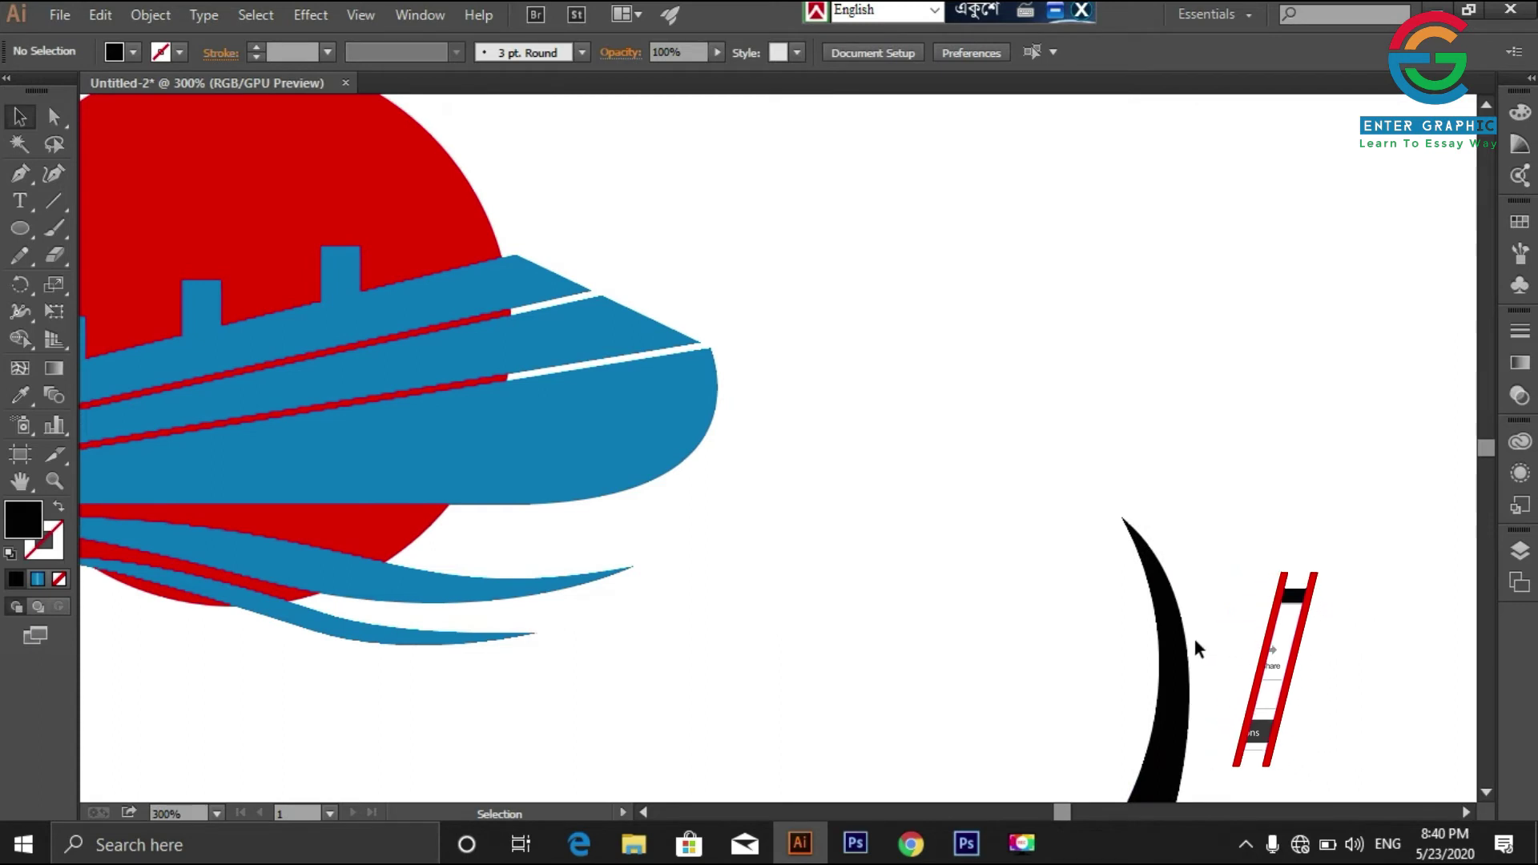
{"action": "left_click_drag", "start_coordinate": [1174, 655], "coordinate": [1113, 491]}
{"action": "left_click", "coordinate": [1198, 484]}
Step: Draw a black palm frond about 63 px wide with an arched upper edge and scalloped lower edge from the trunk's tip, and flatten it slightly
{"action": "key", "text": "p"}
{"action": "left_click", "coordinate": [1076, 349]}
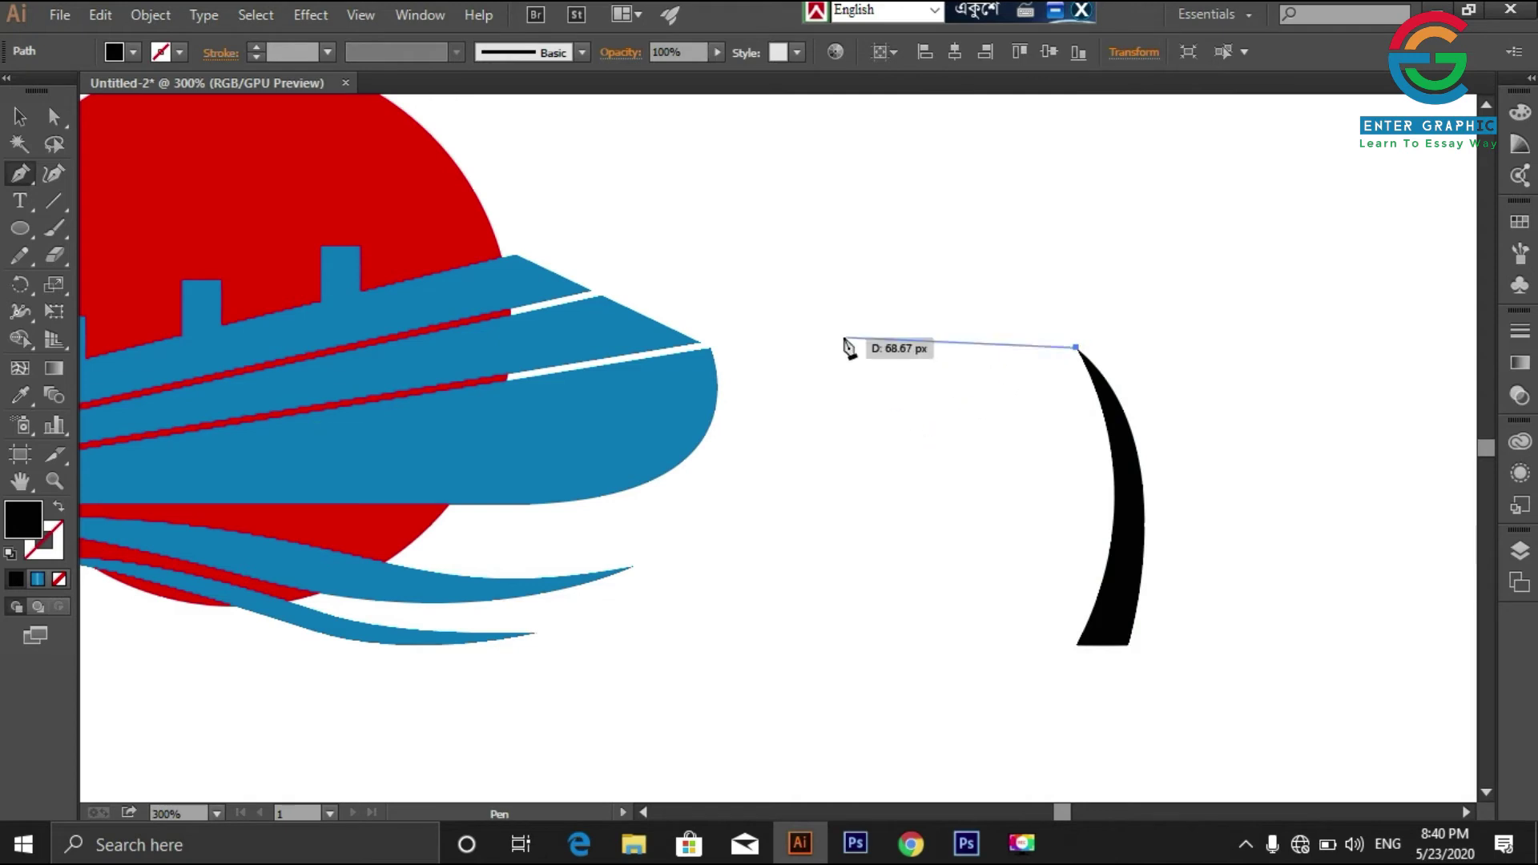
{"action": "left_click_drag", "start_coordinate": [863, 348], "coordinate": [756, 431]}
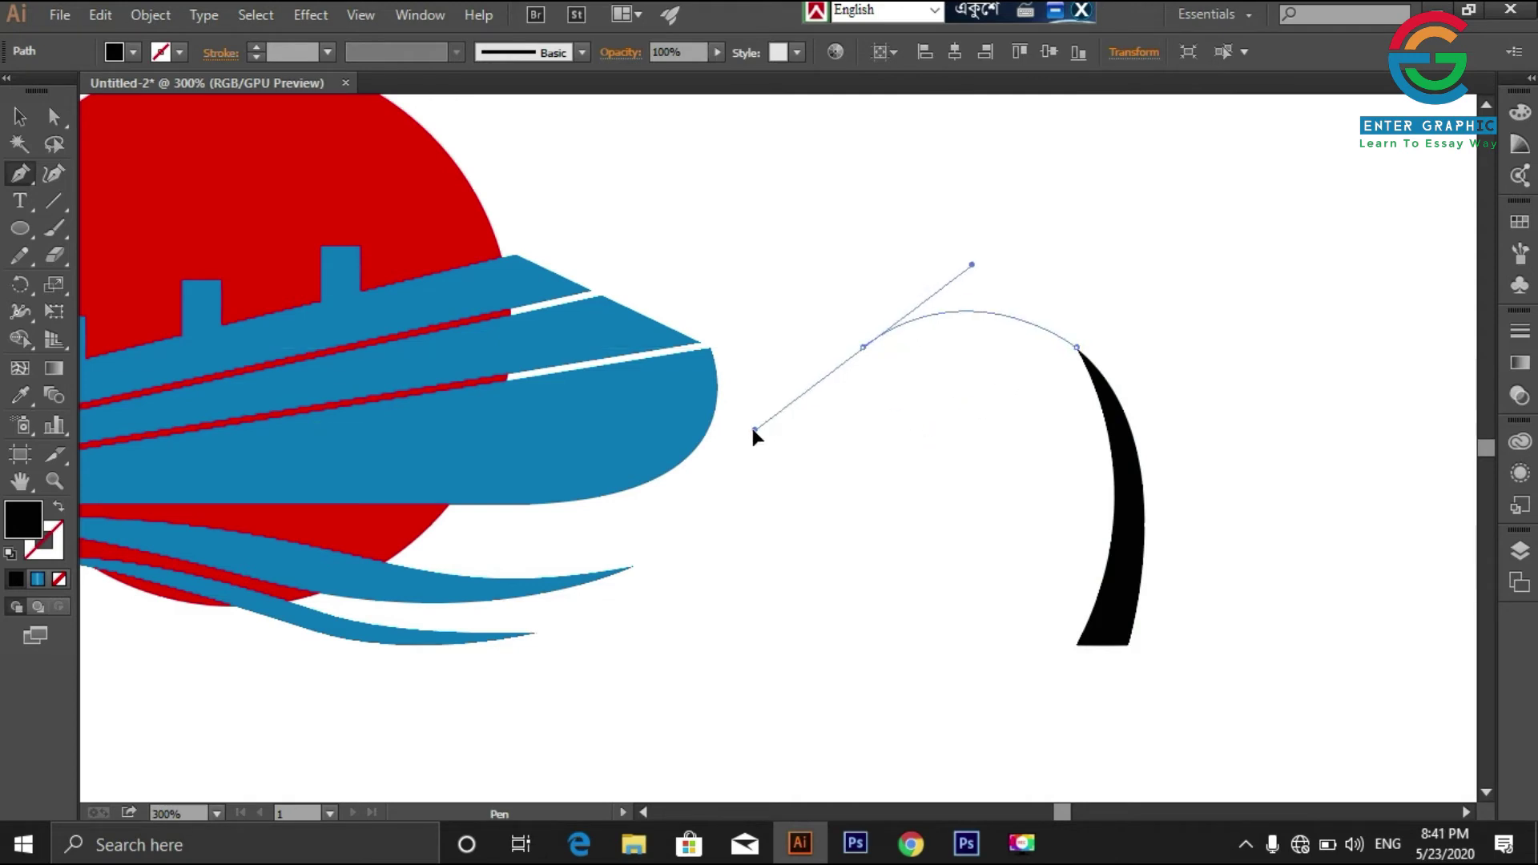
{"action": "left_click", "coordinate": [864, 347]}
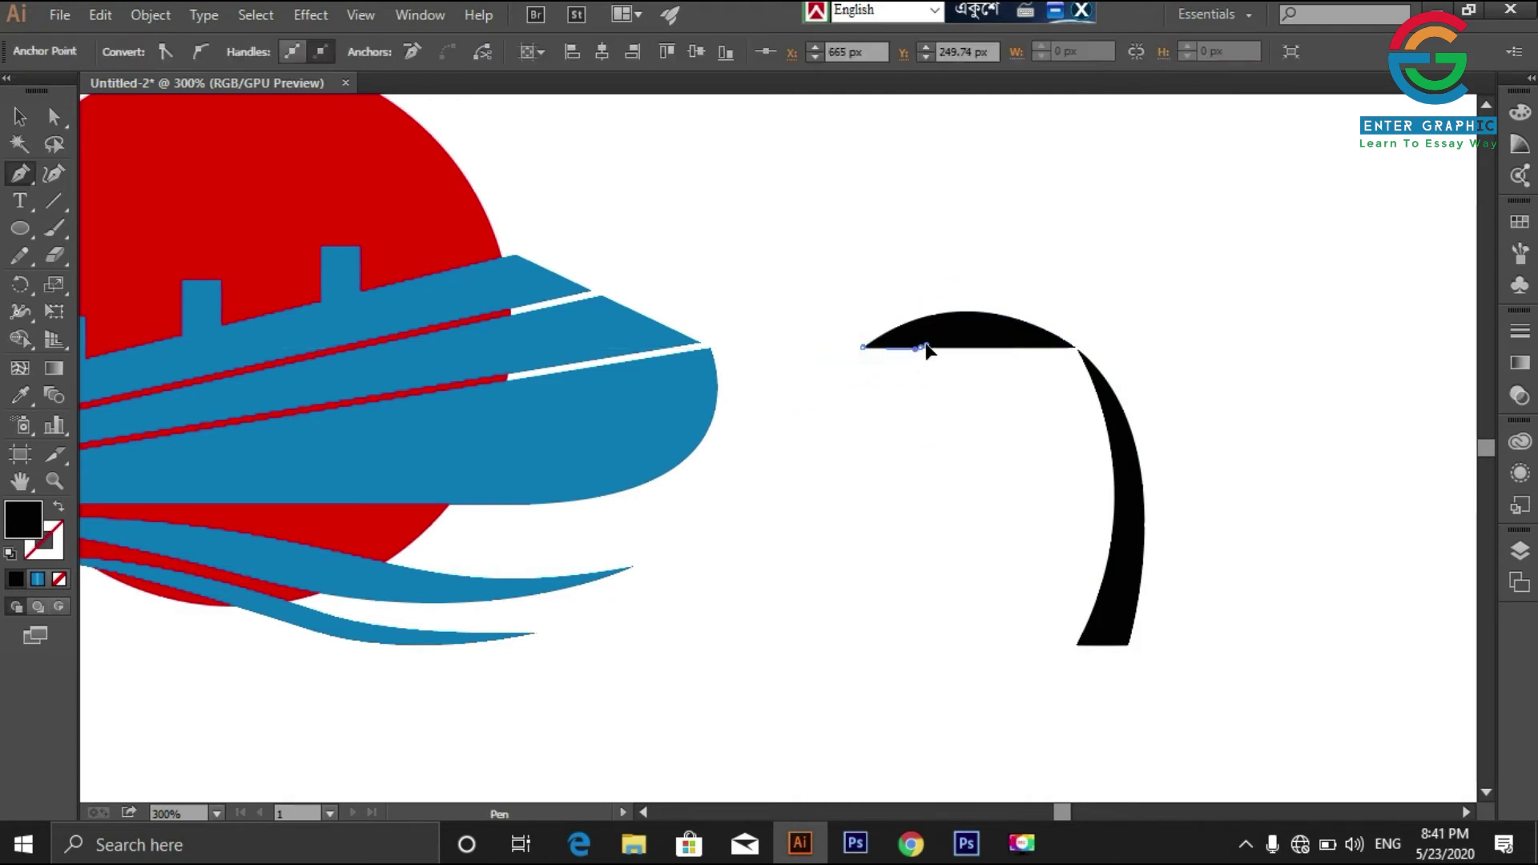
{"action": "left_click_drag", "start_coordinate": [965, 339], "coordinate": [1025, 347]}
{"action": "left_click", "coordinate": [920, 347]}
{"action": "left_click", "coordinate": [970, 347]}
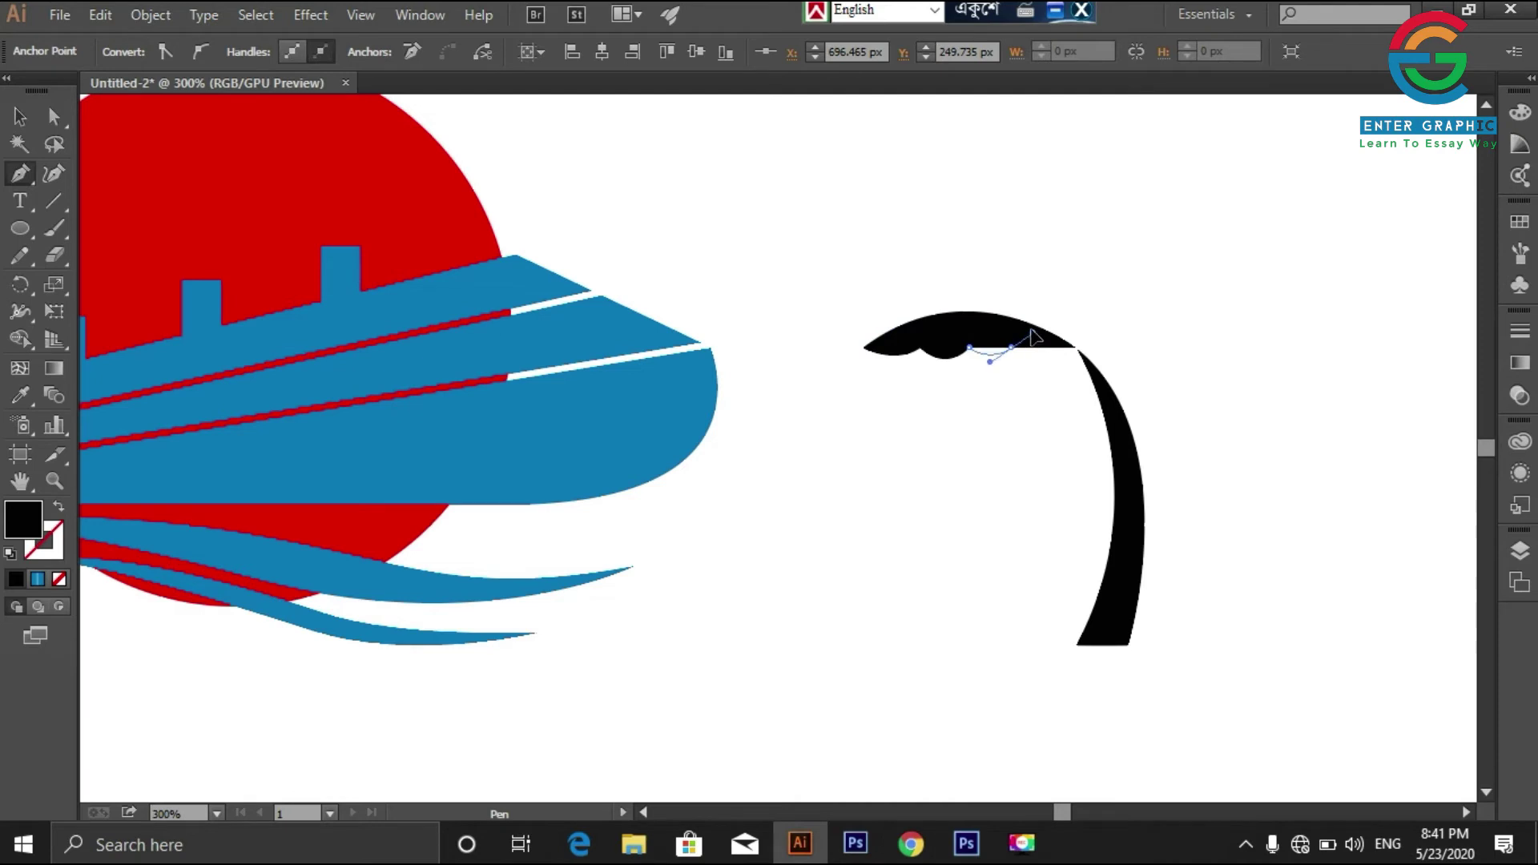
{"action": "left_click", "coordinate": [1011, 348]}
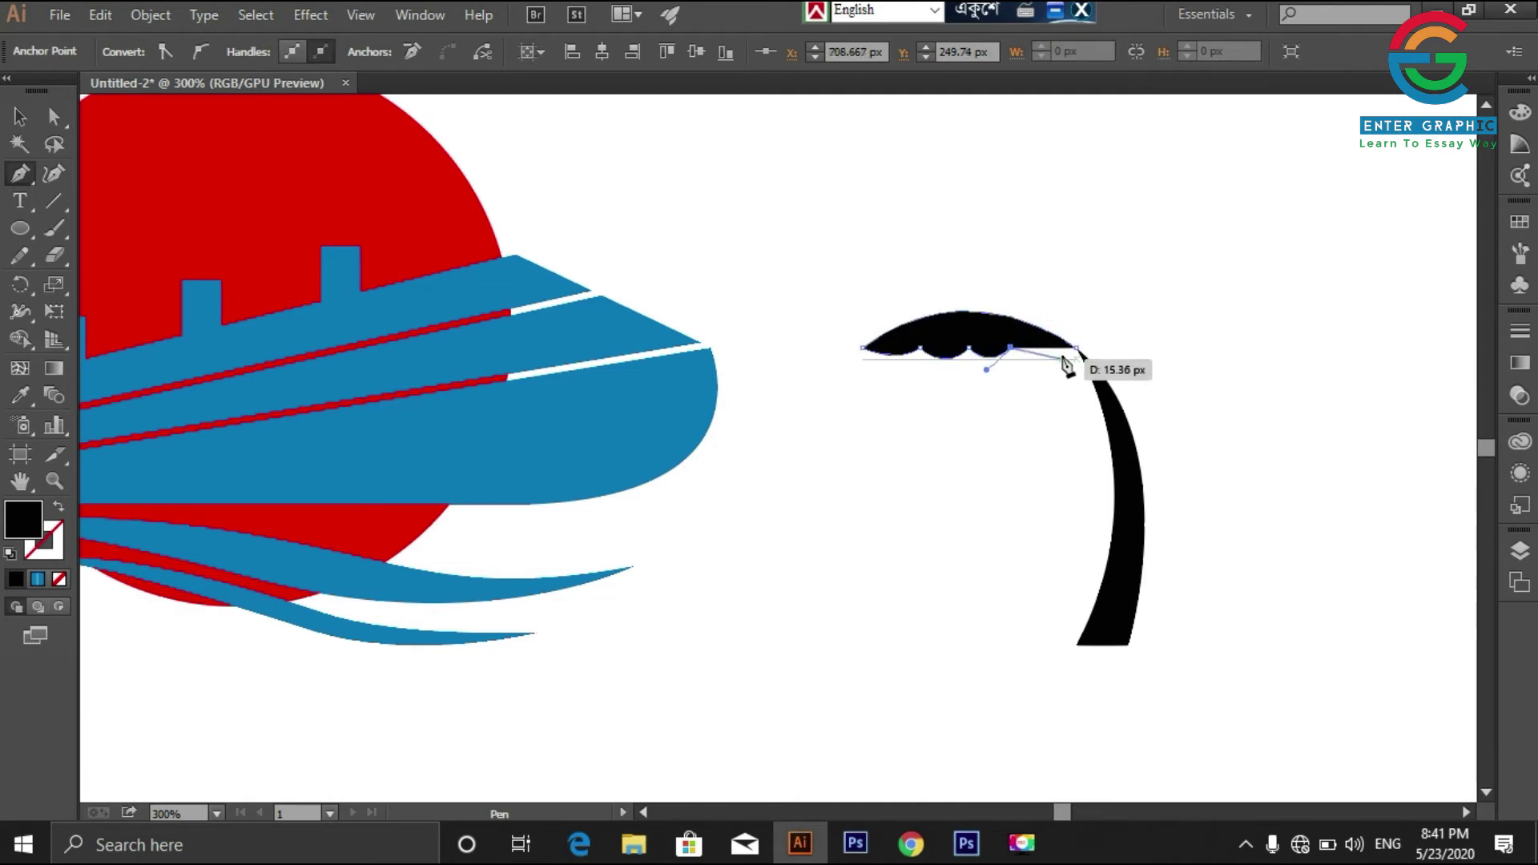
{"action": "mouse_move", "coordinate": [1069, 360]}
{"action": "left_mouse_down"}
{"action": "mouse_move", "coordinate": [1083, 356]}
{"action": "mouse_move", "coordinate": [1043, 350]}
{"action": "mouse_move", "coordinate": [1081, 352]}
{"action": "mouse_move", "coordinate": [1085, 334]}
{"action": "left_mouse_up"}
{"action": "left_click", "coordinate": [20, 118]}
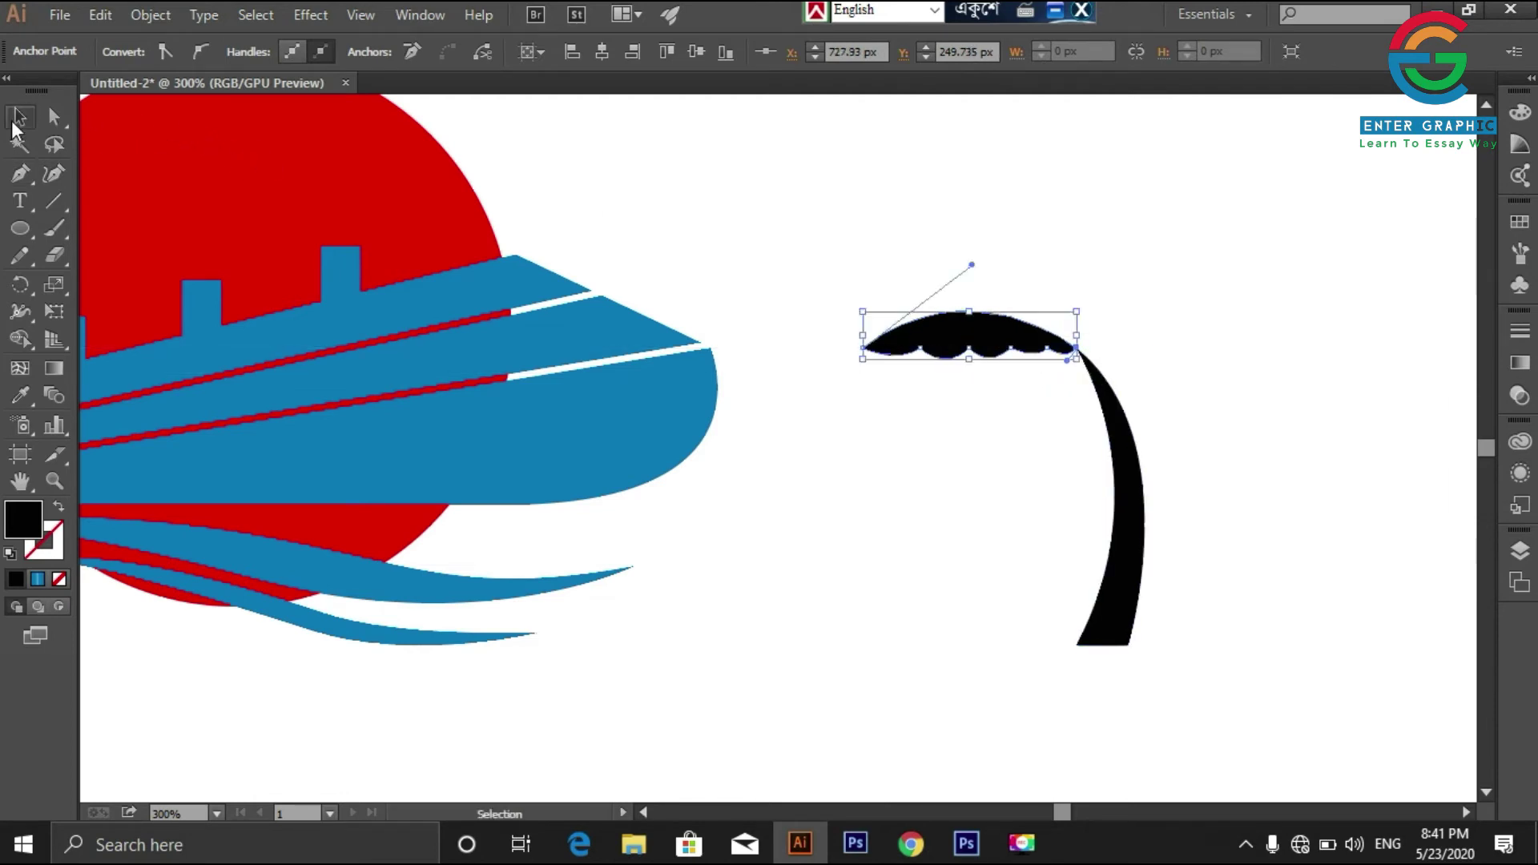
{"action": "left_click_drag", "start_coordinate": [974, 313], "coordinate": [977, 323]}
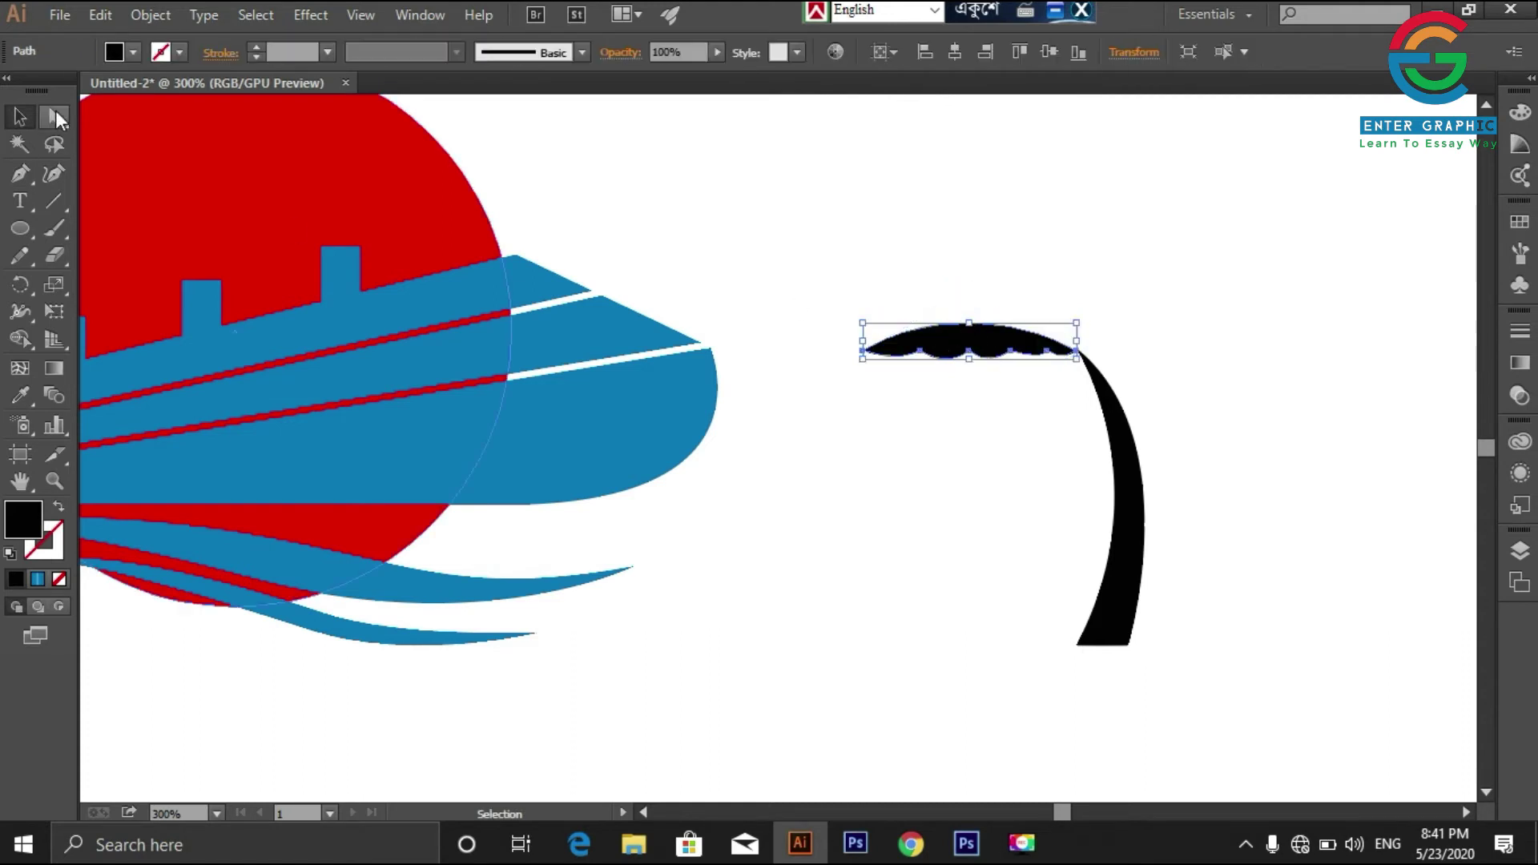
Step: Try to reshape the curve at the frond's outer tip
{"action": "left_click", "coordinate": [54, 117]}
{"action": "left_click", "coordinate": [862, 351]}
{"action": "left_click_drag", "start_coordinate": [972, 288], "coordinate": [915, 296]}
{"action": "key", "text": "z"}
{"action": "key", "text": "ctrl+z"}
Step: Scale down the frond, rotate it so its outer end droops, and attach its inner end to the trunk's tip
{"action": "left_click", "coordinate": [20, 116]}
{"action": "left_click", "coordinate": [971, 322]}
{"action": "left_click", "coordinate": [970, 332]}
{"action": "left_click_drag", "start_coordinate": [1094, 315], "coordinate": [1041, 282]}
{"action": "left_click_drag", "start_coordinate": [1007, 329], "coordinate": [1055, 372]}
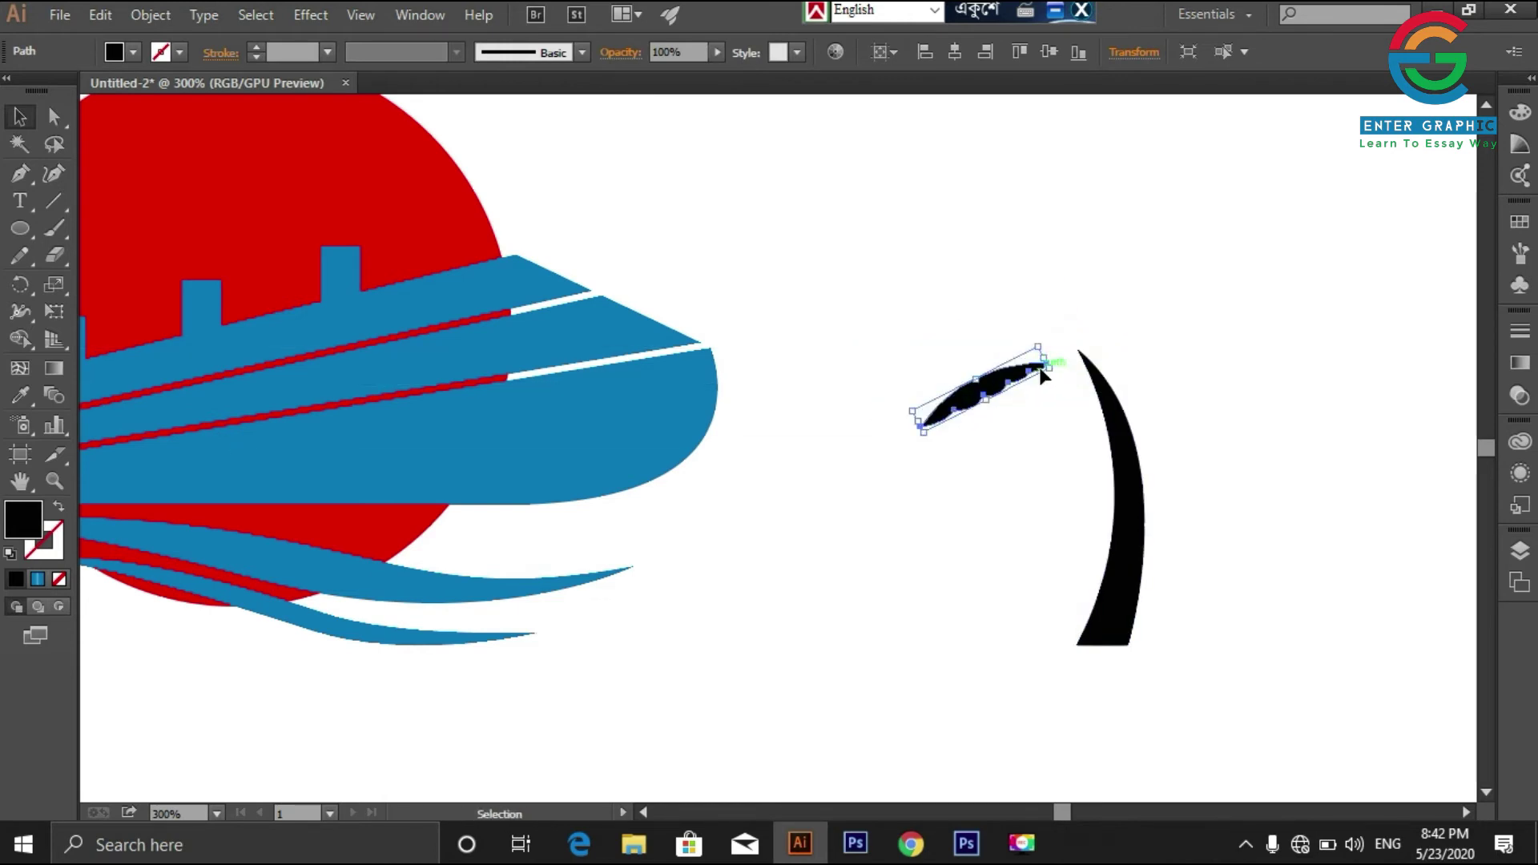
{"action": "left_click", "coordinate": [1052, 370], "text": "shift"}
{"action": "left_click", "coordinate": [1014, 375]}
{"action": "mouse_move", "coordinate": [1050, 371]}
{"action": "left_mouse_down"}
{"action": "mouse_move", "coordinate": [1054, 357]}
{"action": "mouse_move", "coordinate": [1072, 388]}
{"action": "left_mouse_up"}
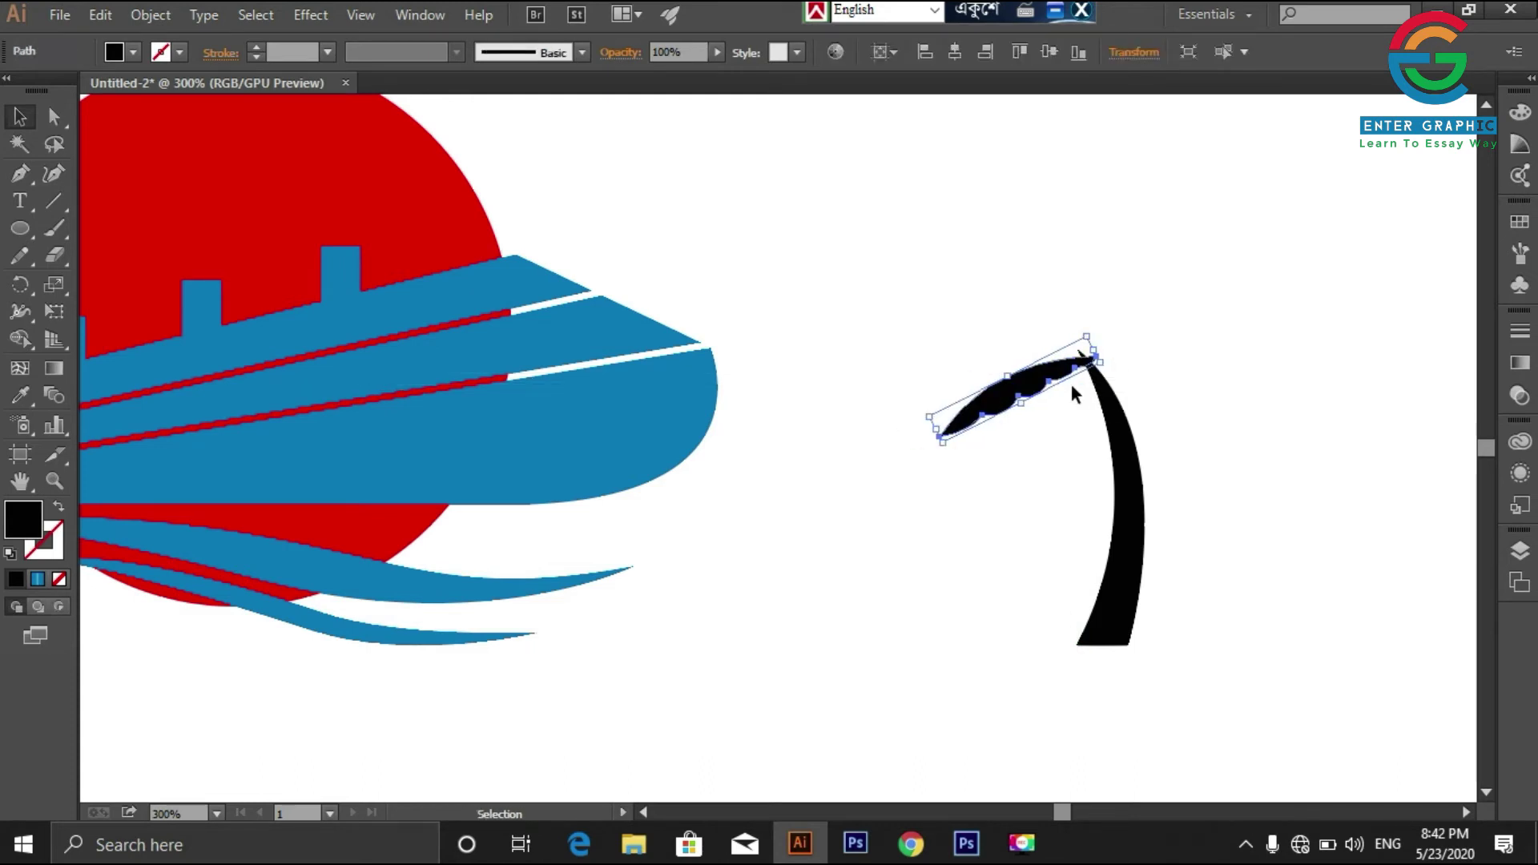
{"action": "left_click", "coordinate": [1073, 390]}
{"action": "left_click_drag", "start_coordinate": [1035, 384], "coordinate": [1094, 343]}
Step: Duplicate the drooping frond in place and angle the copy upward as a second frond joined to the trunk's tip
{"action": "key", "text": "ctrl+c"}
{"action": "key", "text": "ctrl+f"}
{"action": "key", "text": "Right"}
{"action": "key", "text": "Up"}
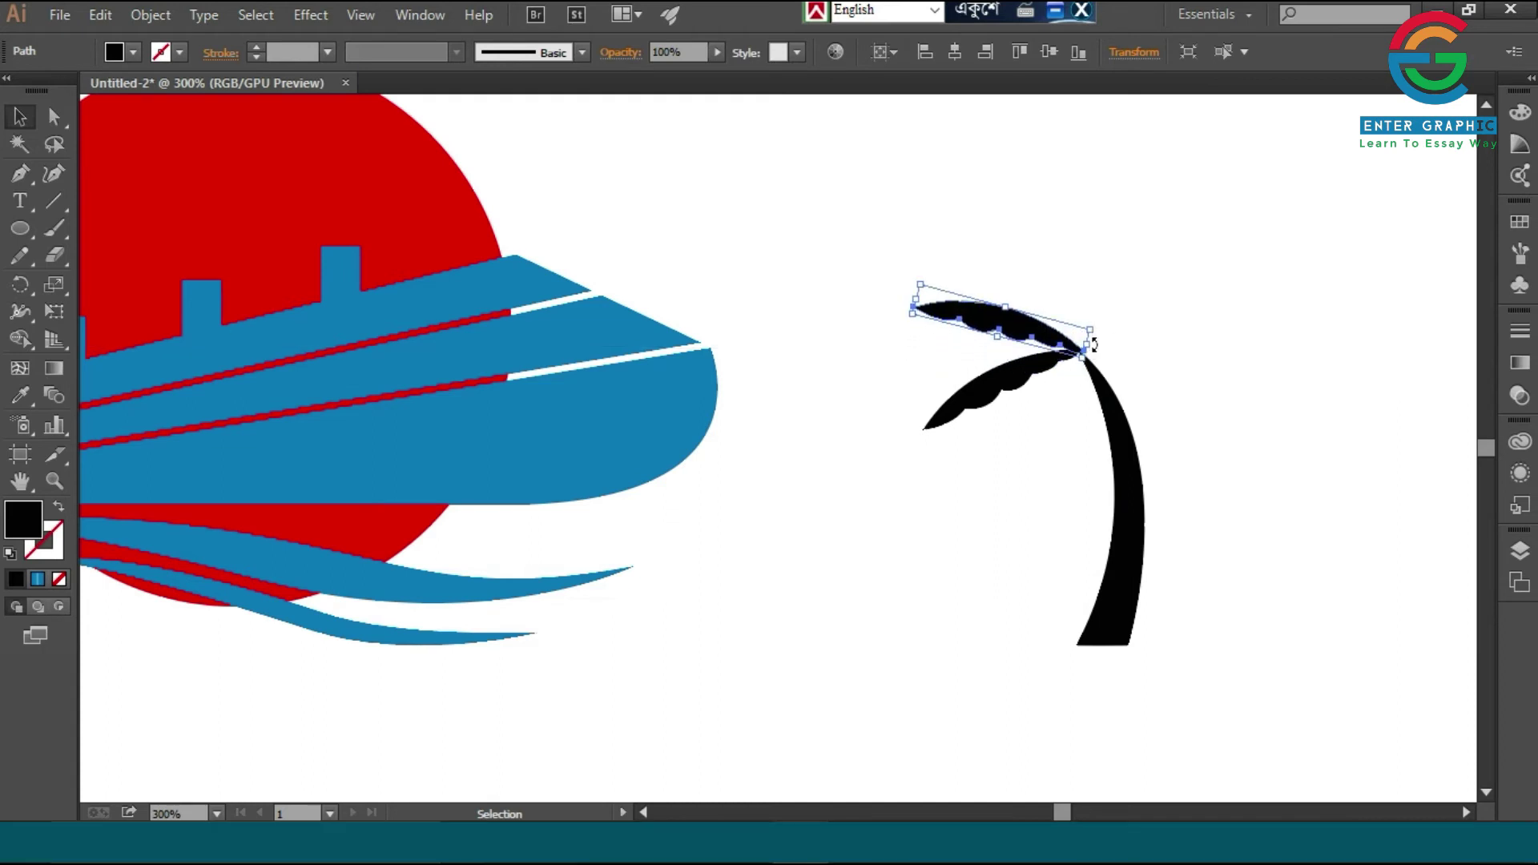
Step: Add a third frond rotated steeply upward above the second one, with its base nudged onto the trunk's tip
{"action": "key", "text": "a"}
{"action": "left_click", "coordinate": [1170, 299]}
{"action": "left_click", "coordinate": [1031, 335]}
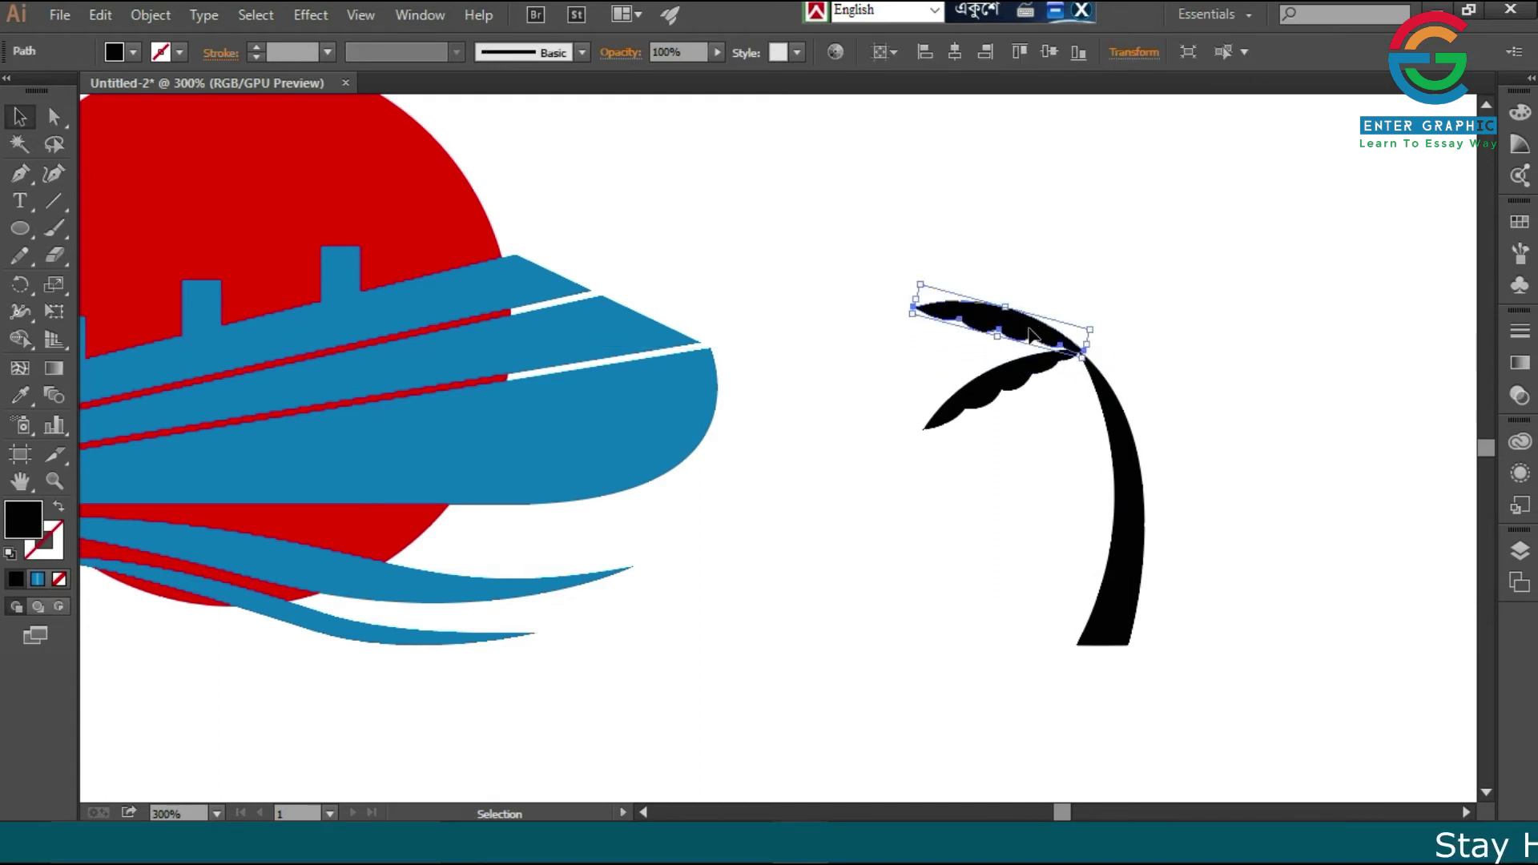
{"action": "key", "text": "v"}
{"action": "left_click_drag", "start_coordinate": [1030, 334], "coordinate": [1091, 325]}
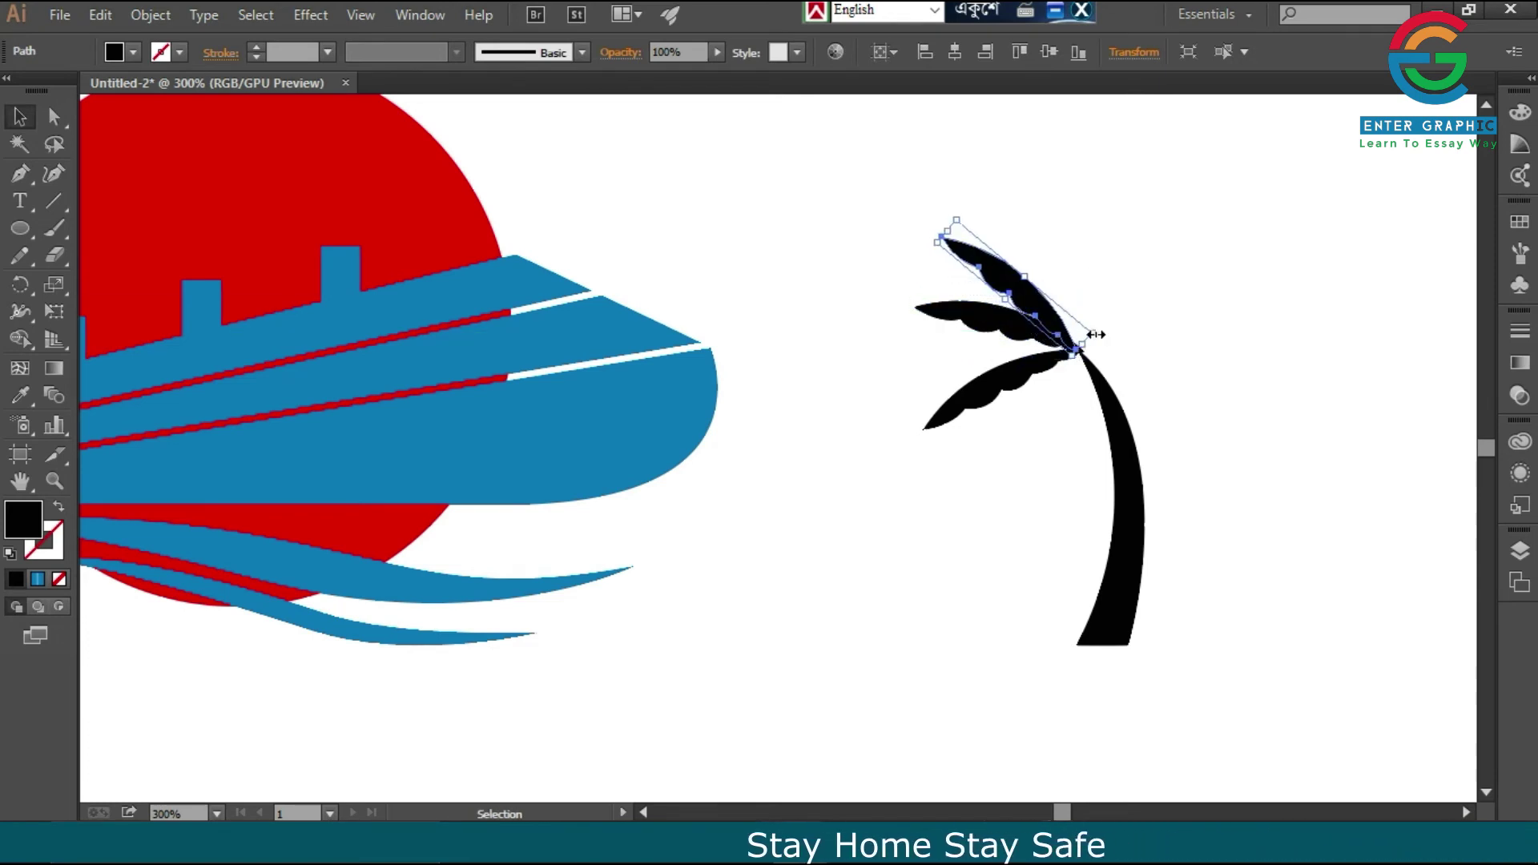
{"action": "left_click", "coordinate": [1145, 322]}
{"action": "left_click", "coordinate": [1041, 291]}
{"action": "left_click_drag", "start_coordinate": [1108, 332], "coordinate": [1108, 341]}
{"action": "key", "text": "Right"}
{"action": "key", "text": "Right"}
{"action": "key", "text": "Right"}
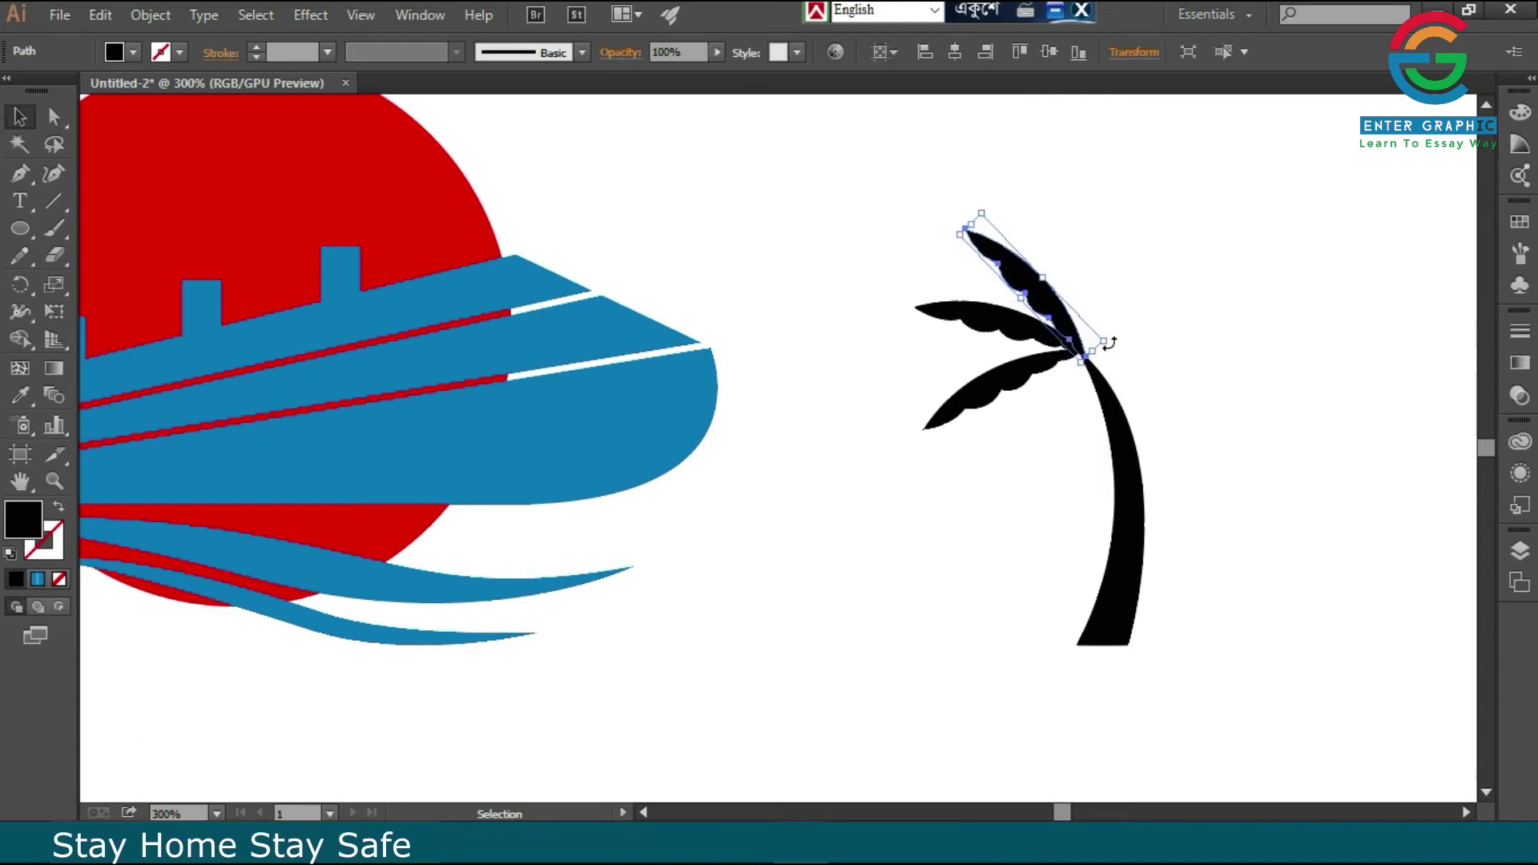
Step: Select the three fronds and create a copy reflected across the vertical axis
{"action": "left_click_drag", "start_coordinate": [854, 178], "coordinate": [1040, 398]}
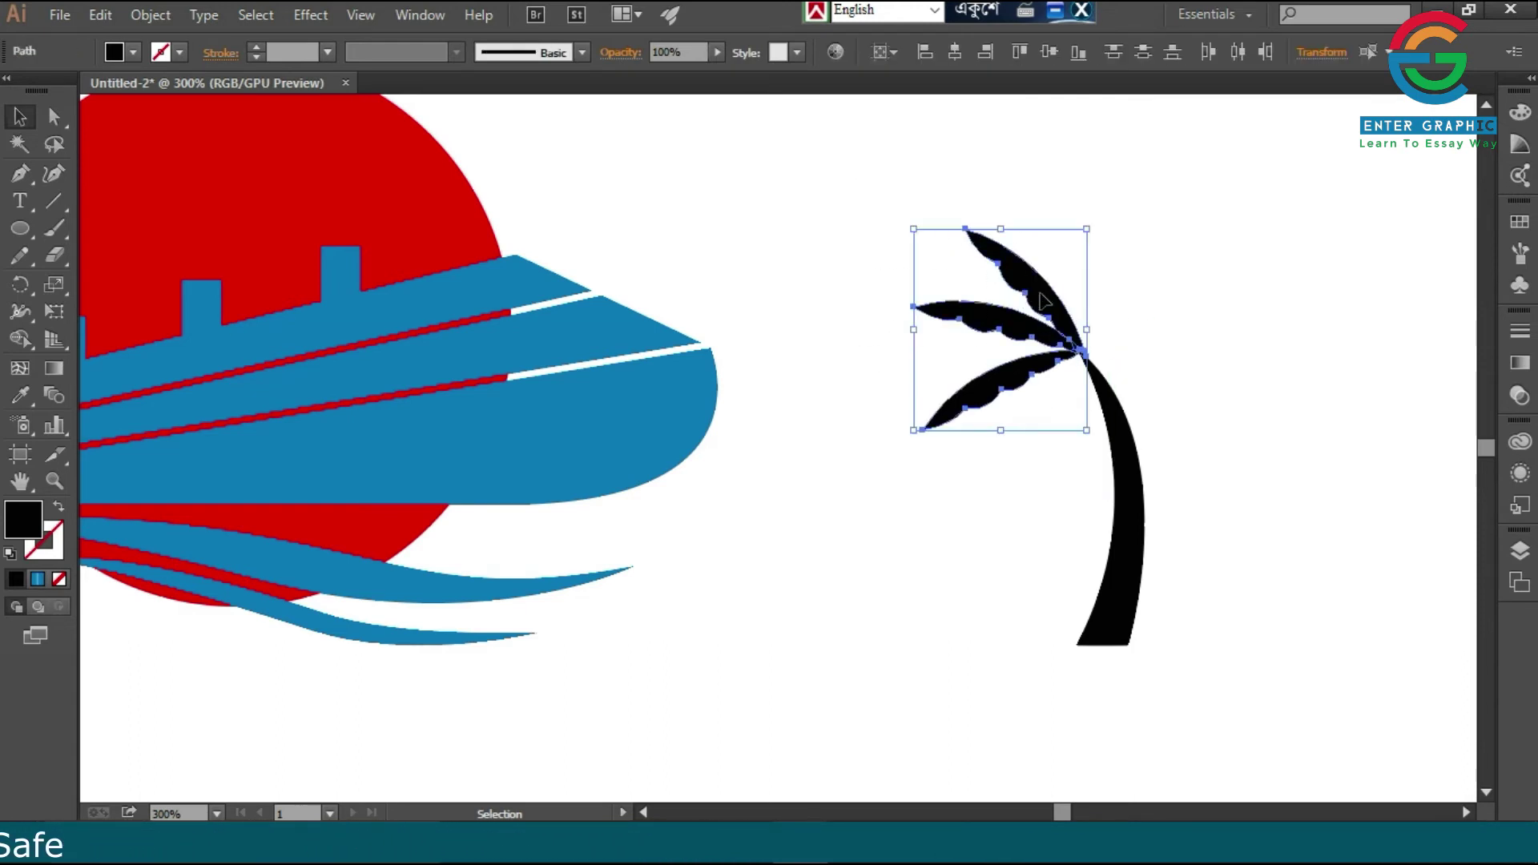
{"action": "right_click", "coordinate": [1039, 398]}
{"action": "mouse_move", "coordinate": [1158, 565]}
{"action": "left_click", "coordinate": [851, 645]}
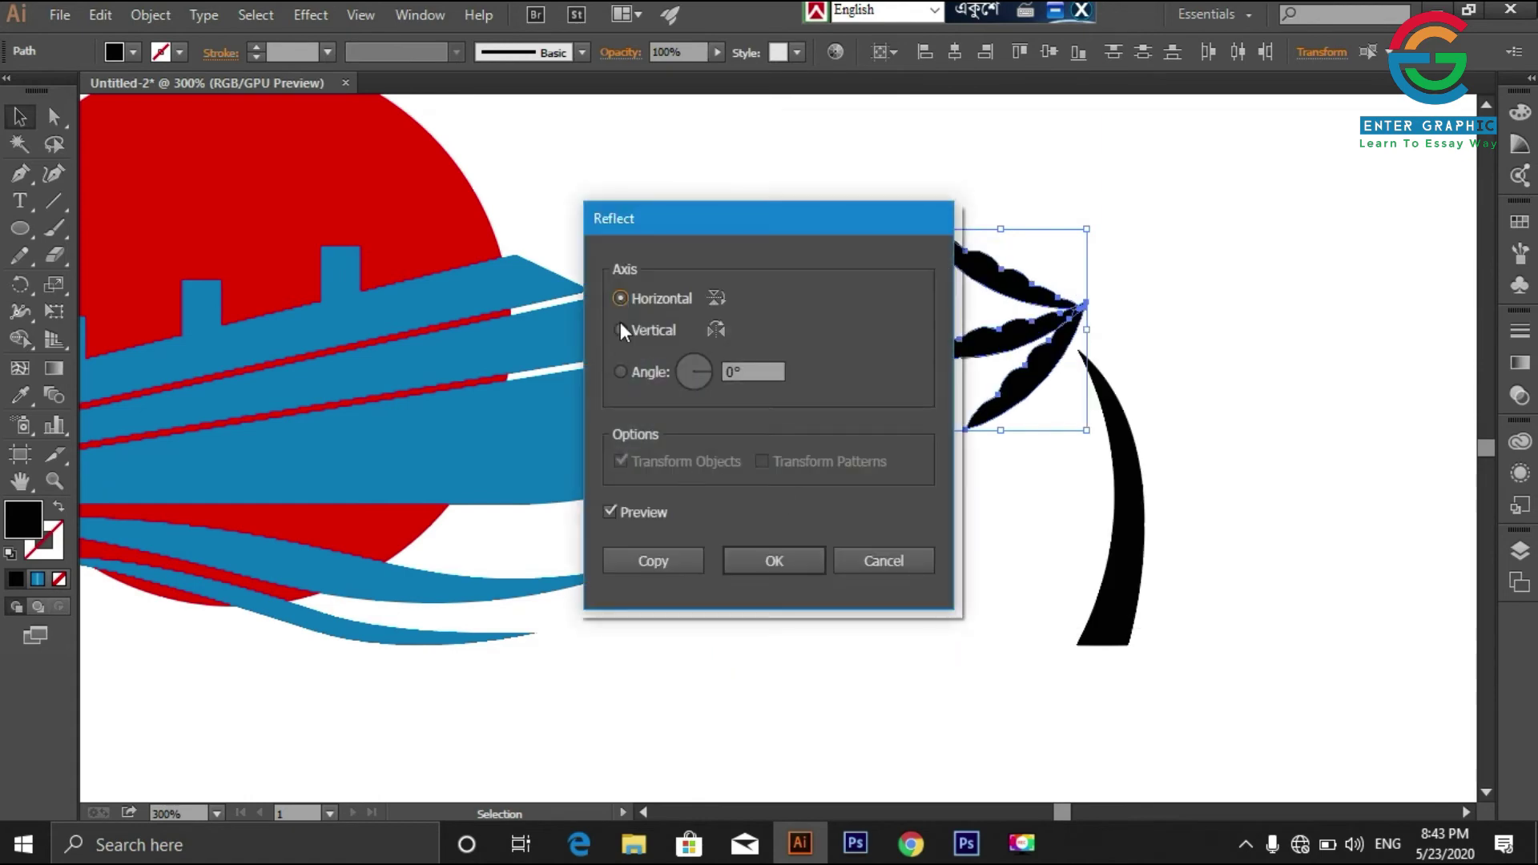
{"action": "left_click", "coordinate": [620, 328]}
{"action": "left_click", "coordinate": [680, 570]}
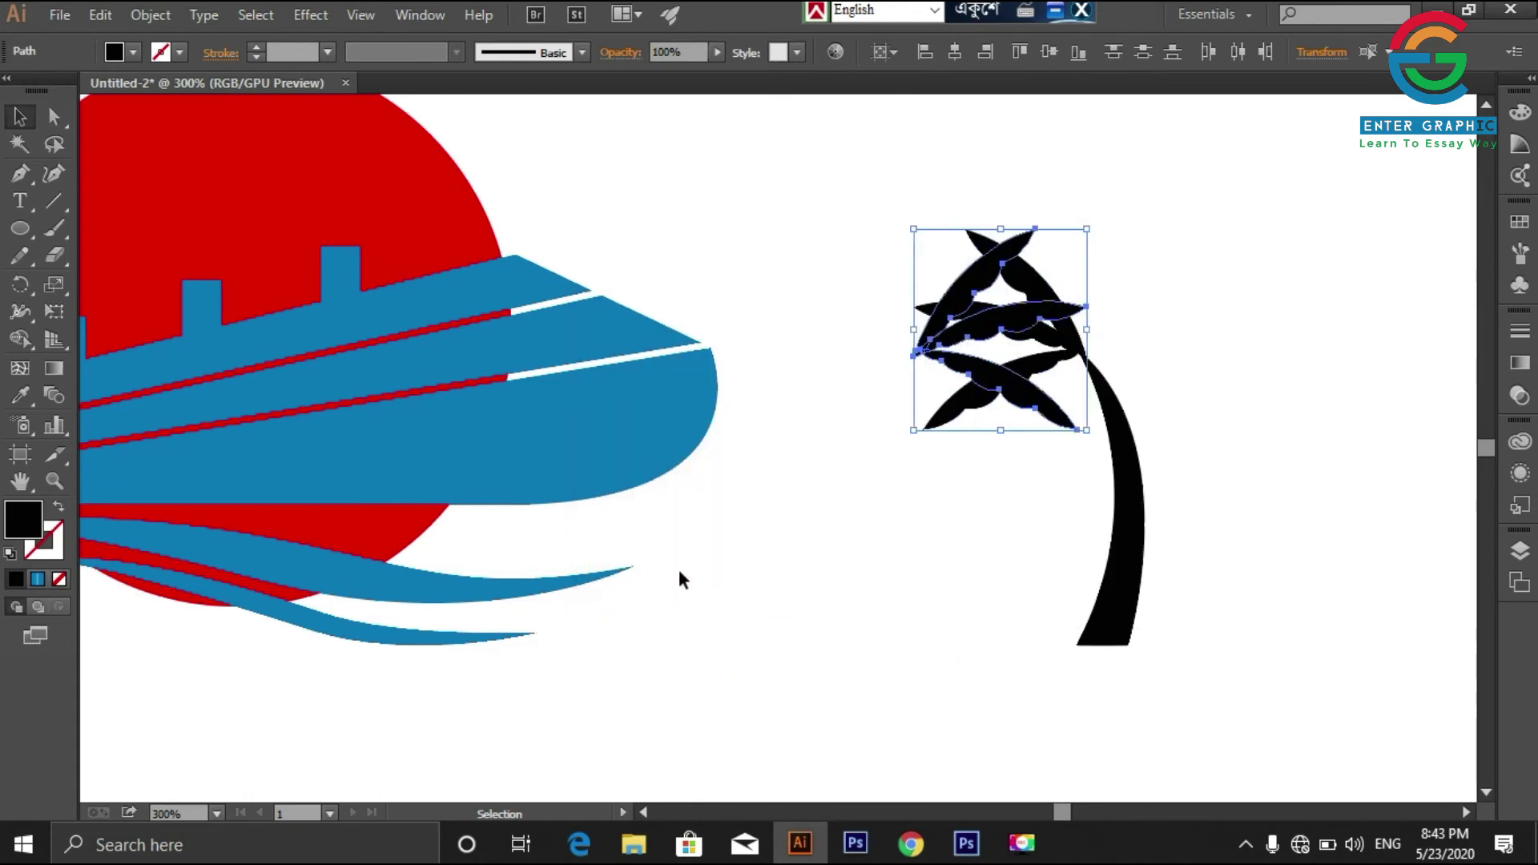
Step: Shift the reflected fronds sideways until their bases meet the trunk's tip, completing the symmetrical crown
{"action": "key", "text": "shift+Right"}
{"action": "key", "text": "shift+Right"}
{"action": "key", "text": "shift+Right"}
{"action": "key", "text": "Right"}
{"action": "key", "text": "Right"}
{"action": "key", "text": "Right"}
{"action": "key", "text": "Right"}
{"action": "key", "text": "Right"}
{"action": "key", "text": "Right"}
{"action": "key", "text": "Right"}
{"action": "key", "text": "Right"}
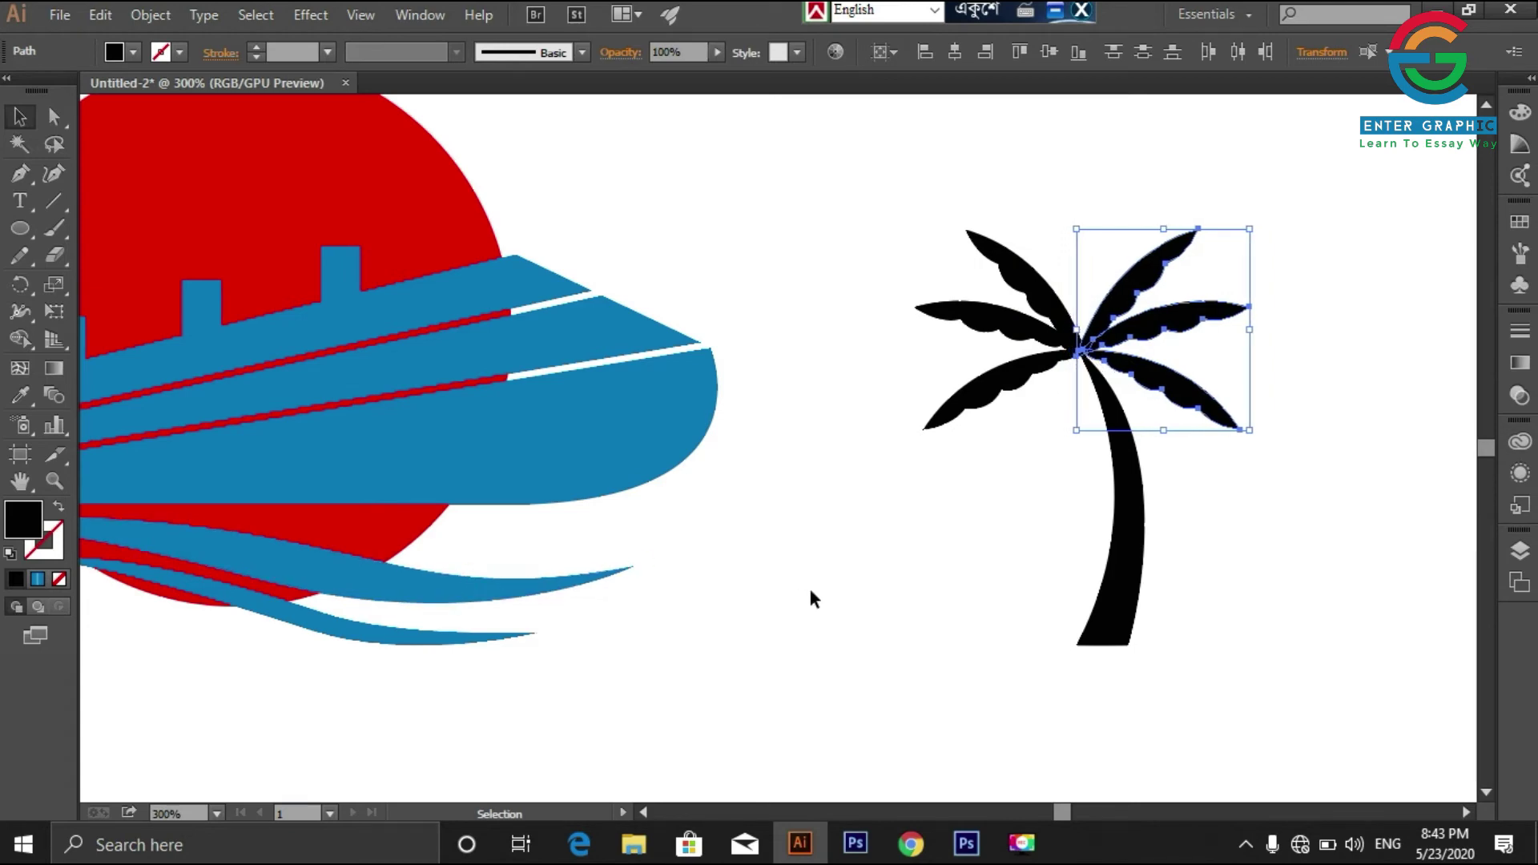
{"action": "left_click", "coordinate": [958, 510]}
Step: Draw a thin, slightly curved spike rising from the centre of the palm crown with the Pen tool
{"action": "key", "text": "p"}
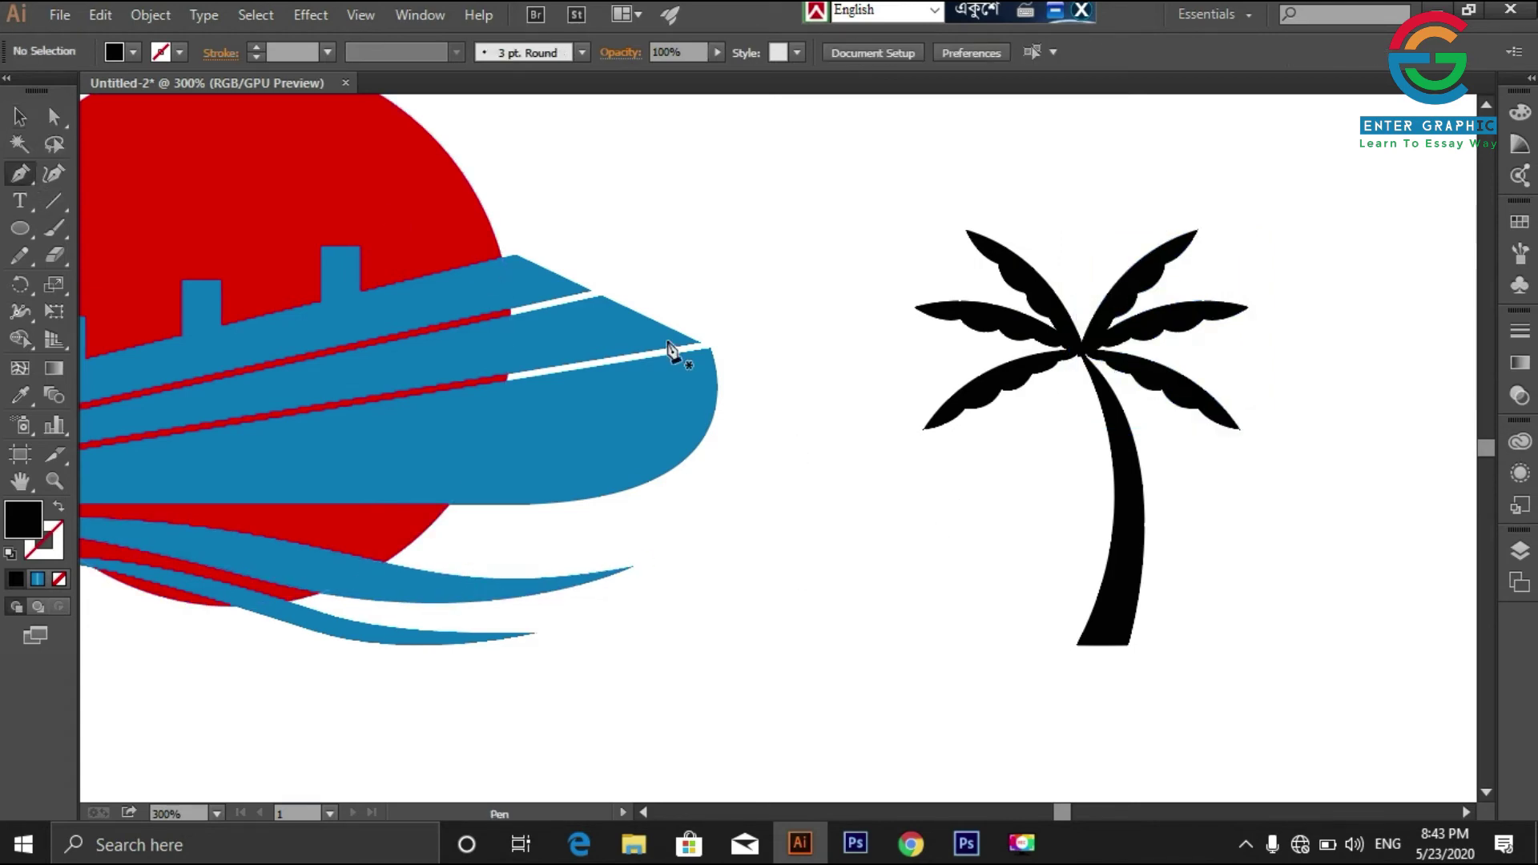
{"action": "left_click_drag", "start_coordinate": [1078, 349], "coordinate": [1045, 189]}
{"action": "left_click", "coordinate": [1064, 219]}
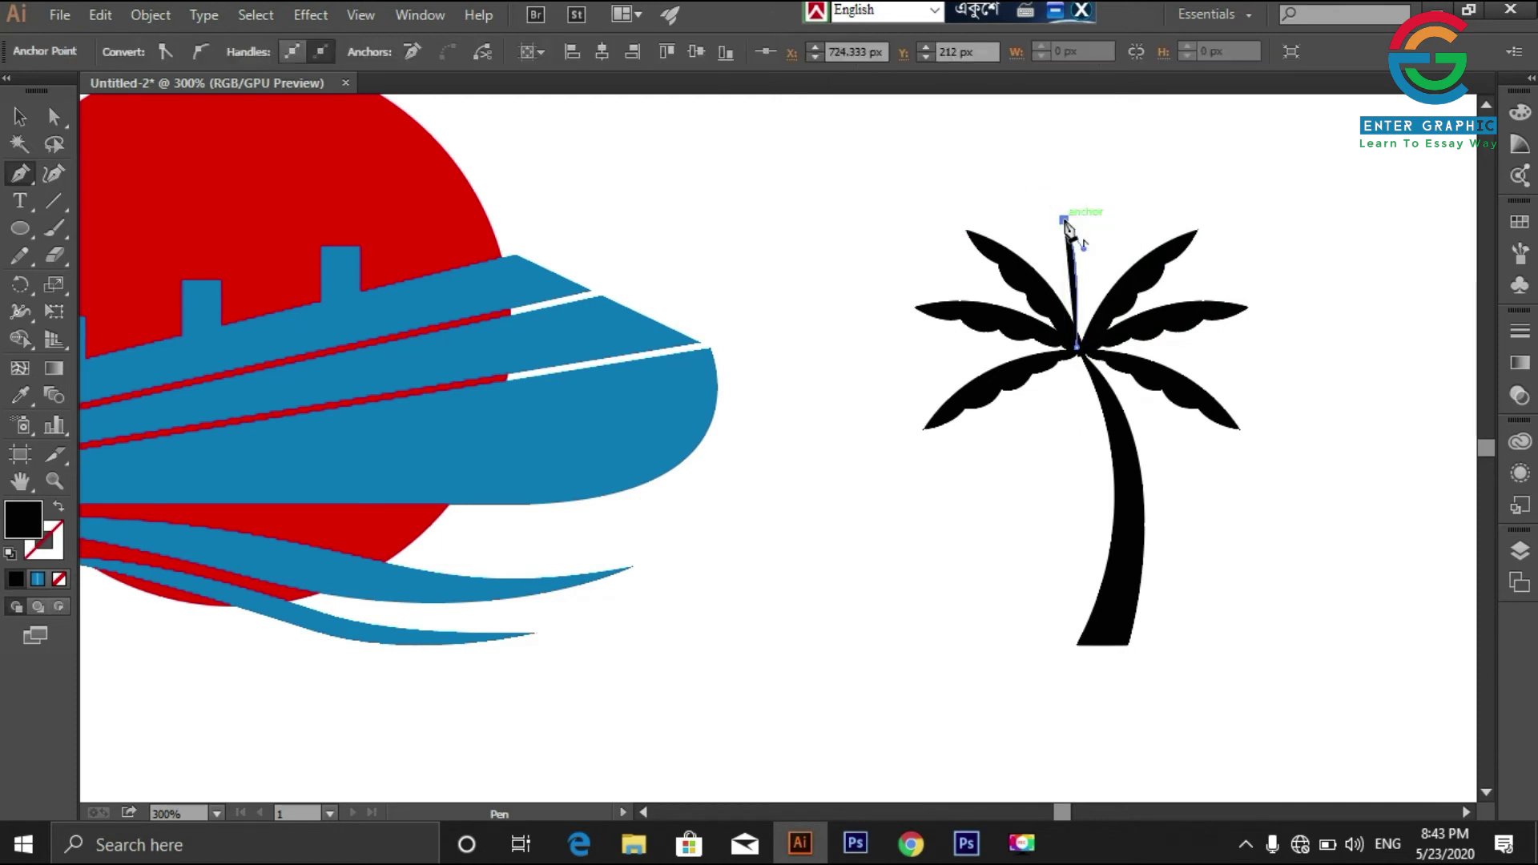
{"action": "left_click_drag", "start_coordinate": [1085, 329], "coordinate": [1083, 385]}
{"action": "left_click", "coordinate": [1079, 350]}
{"action": "left_click", "coordinate": [20, 116]}
{"action": "left_click", "coordinate": [550, 128]}
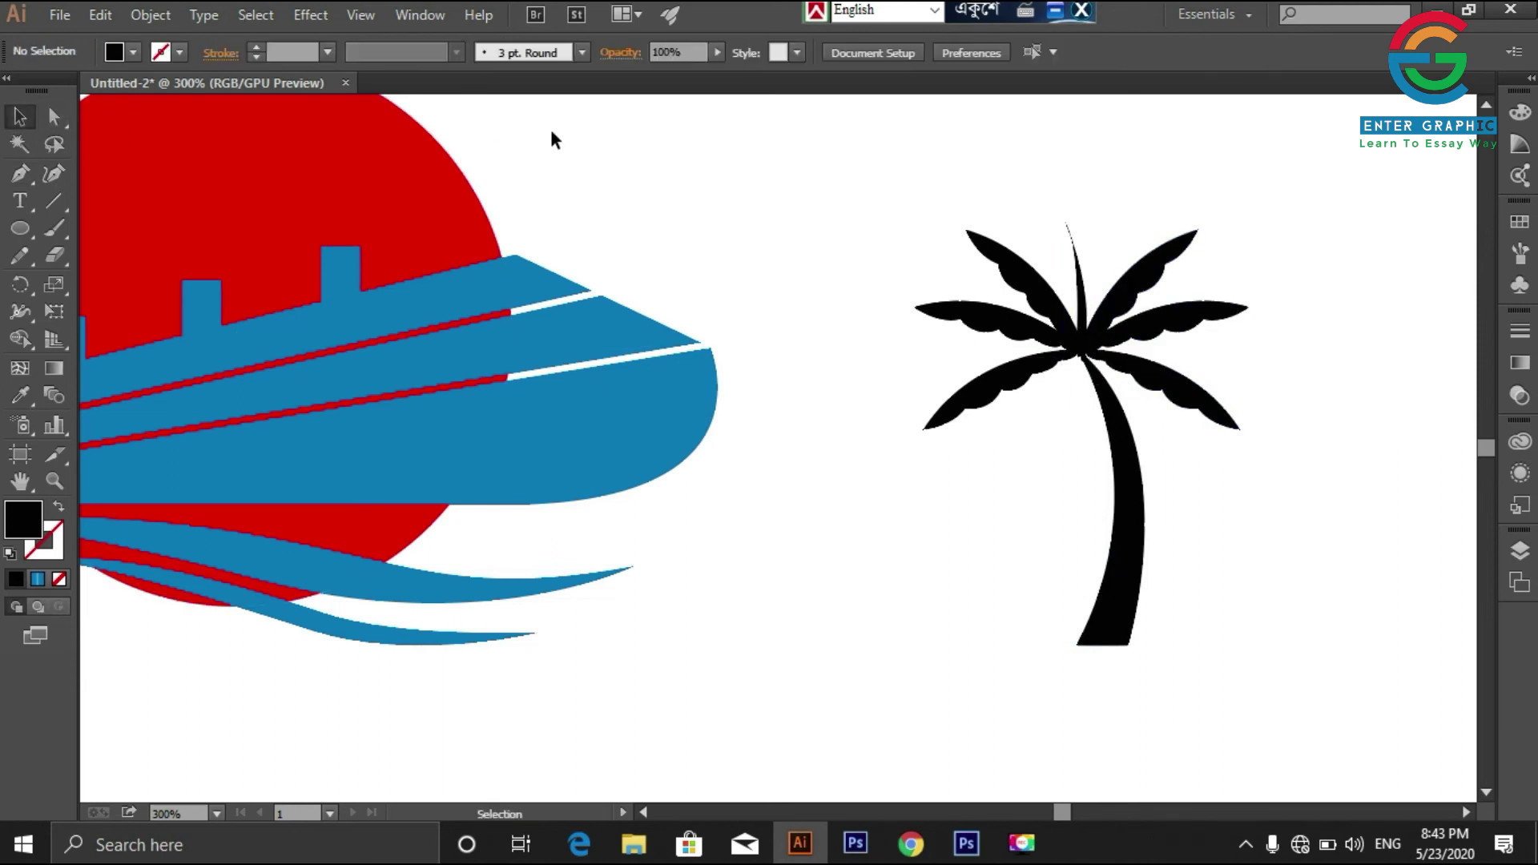
Step: Stretch the central spike upward so it rises above the surrounding fronds
{"action": "left_click", "coordinate": [1076, 247]}
{"action": "left_click_drag", "start_coordinate": [1080, 230], "coordinate": [1076, 188]}
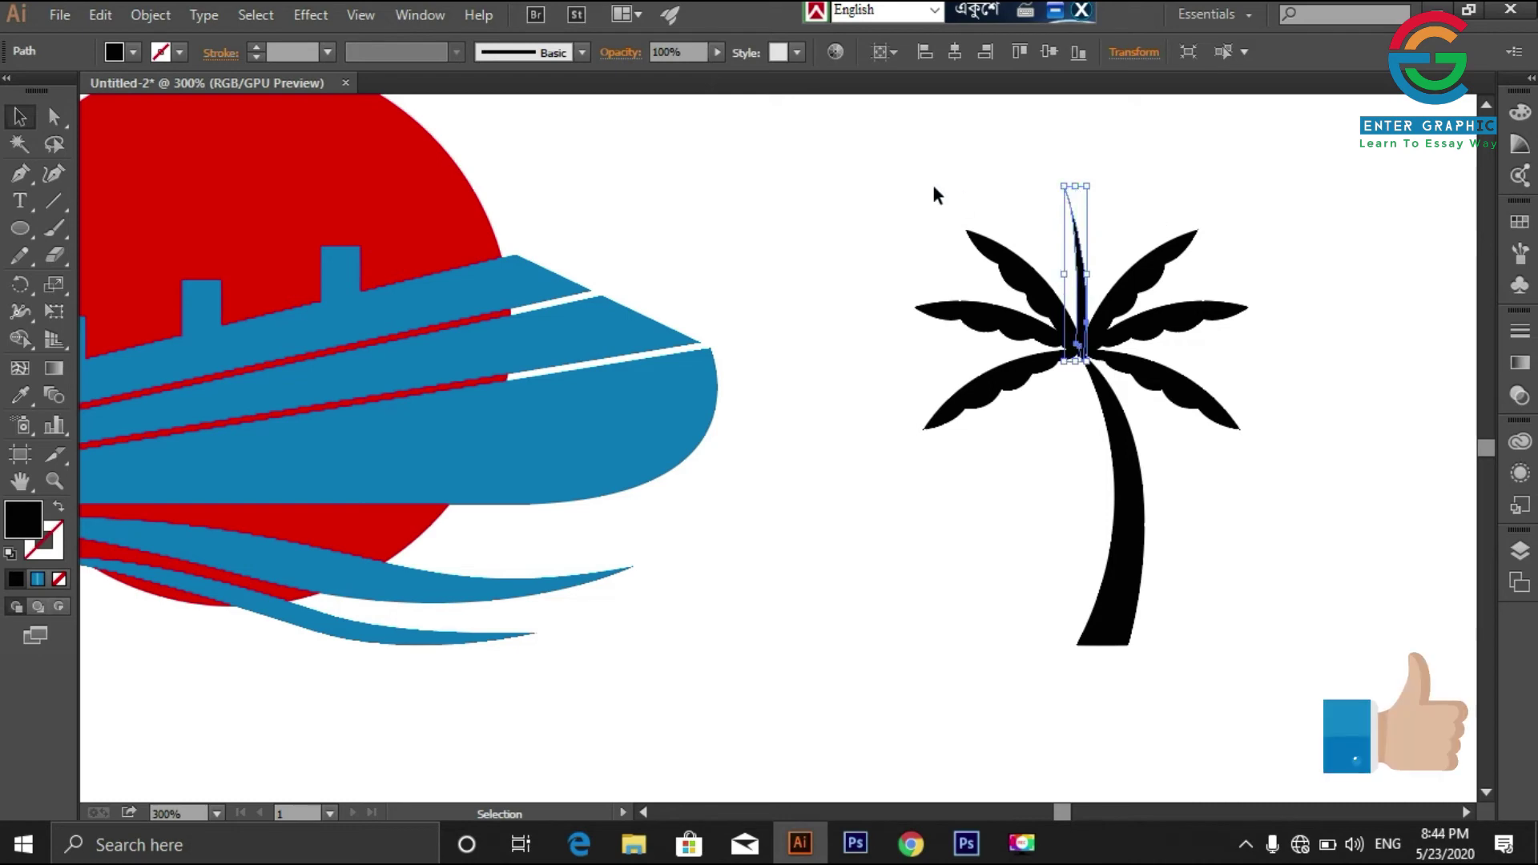
{"action": "left_click", "coordinate": [931, 181]}
Step: Select the trunk, fronds and spike together and unite them into a single shape
{"action": "left_click_drag", "start_coordinate": [916, 168], "coordinate": [1145, 384]}
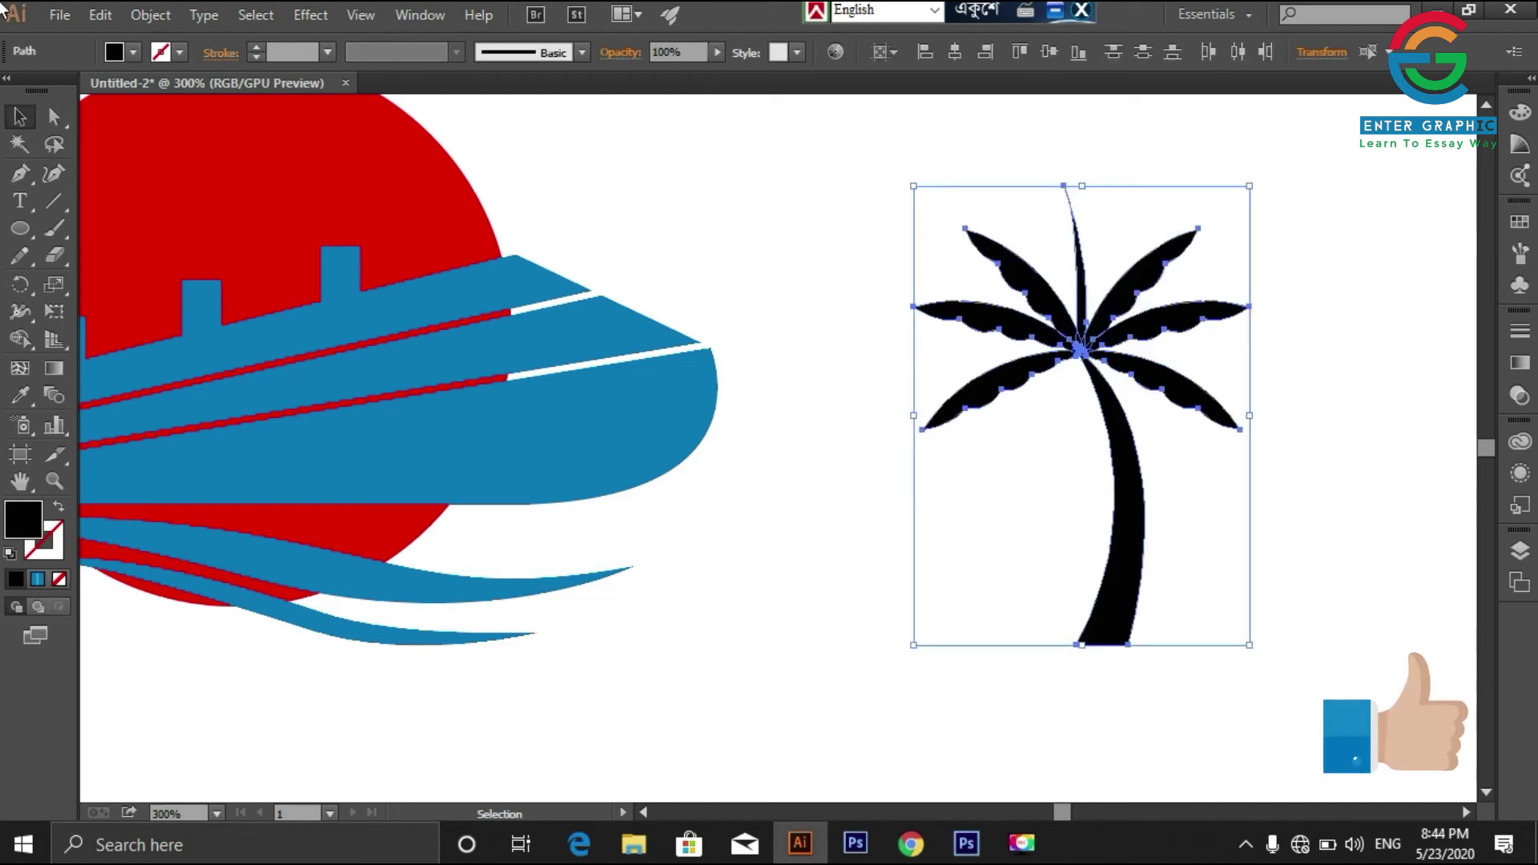
{"action": "key", "text": "shift+ctrl+F9"}
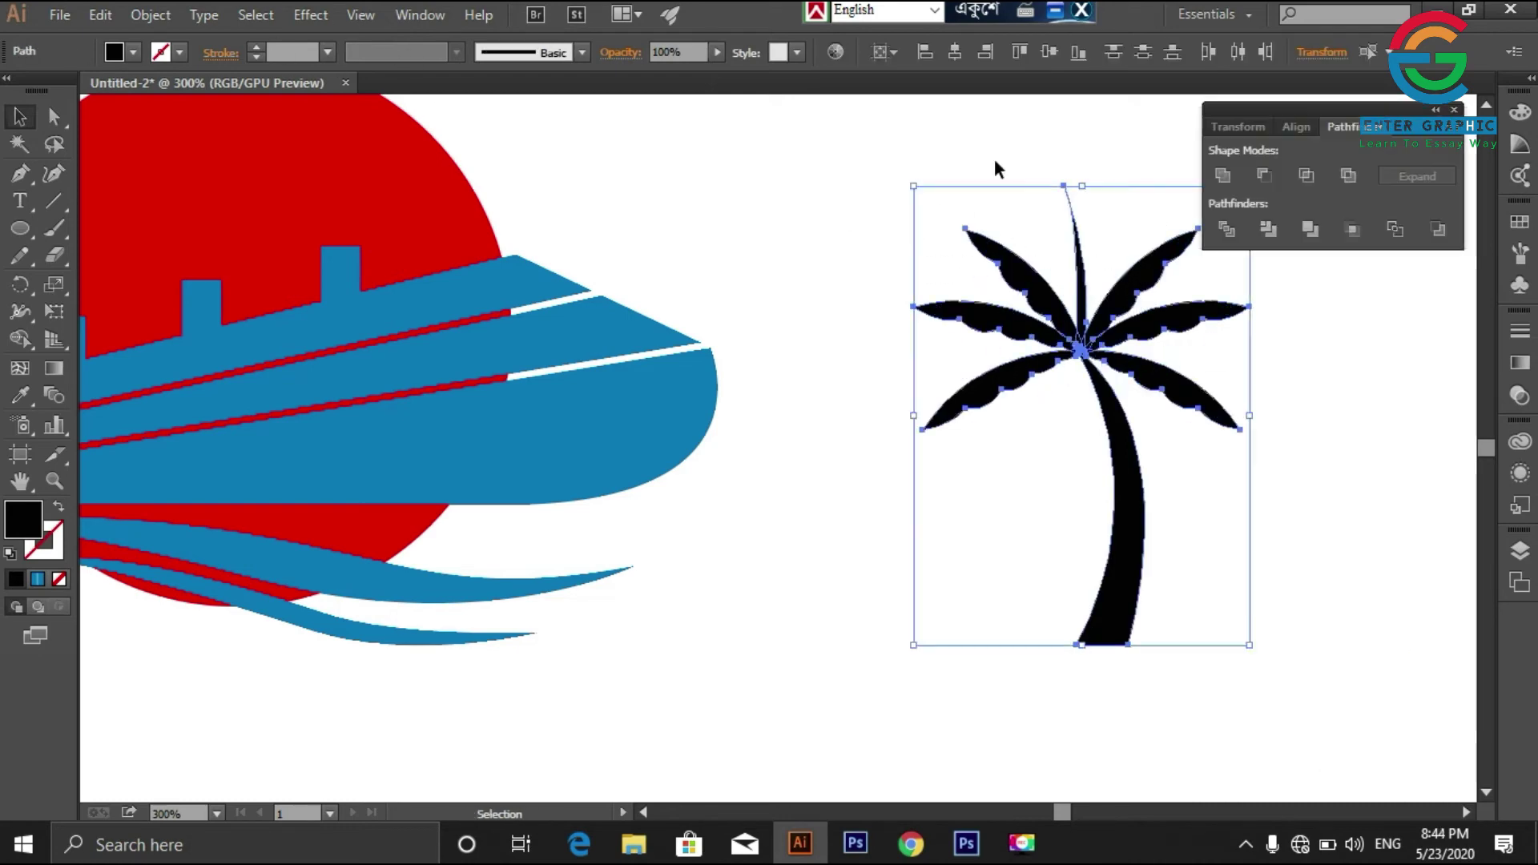
{"action": "left_click", "coordinate": [1224, 175]}
Step: Fill the palm tree with a bright green picked from the color field
{"action": "left_click", "coordinate": [135, 53]}
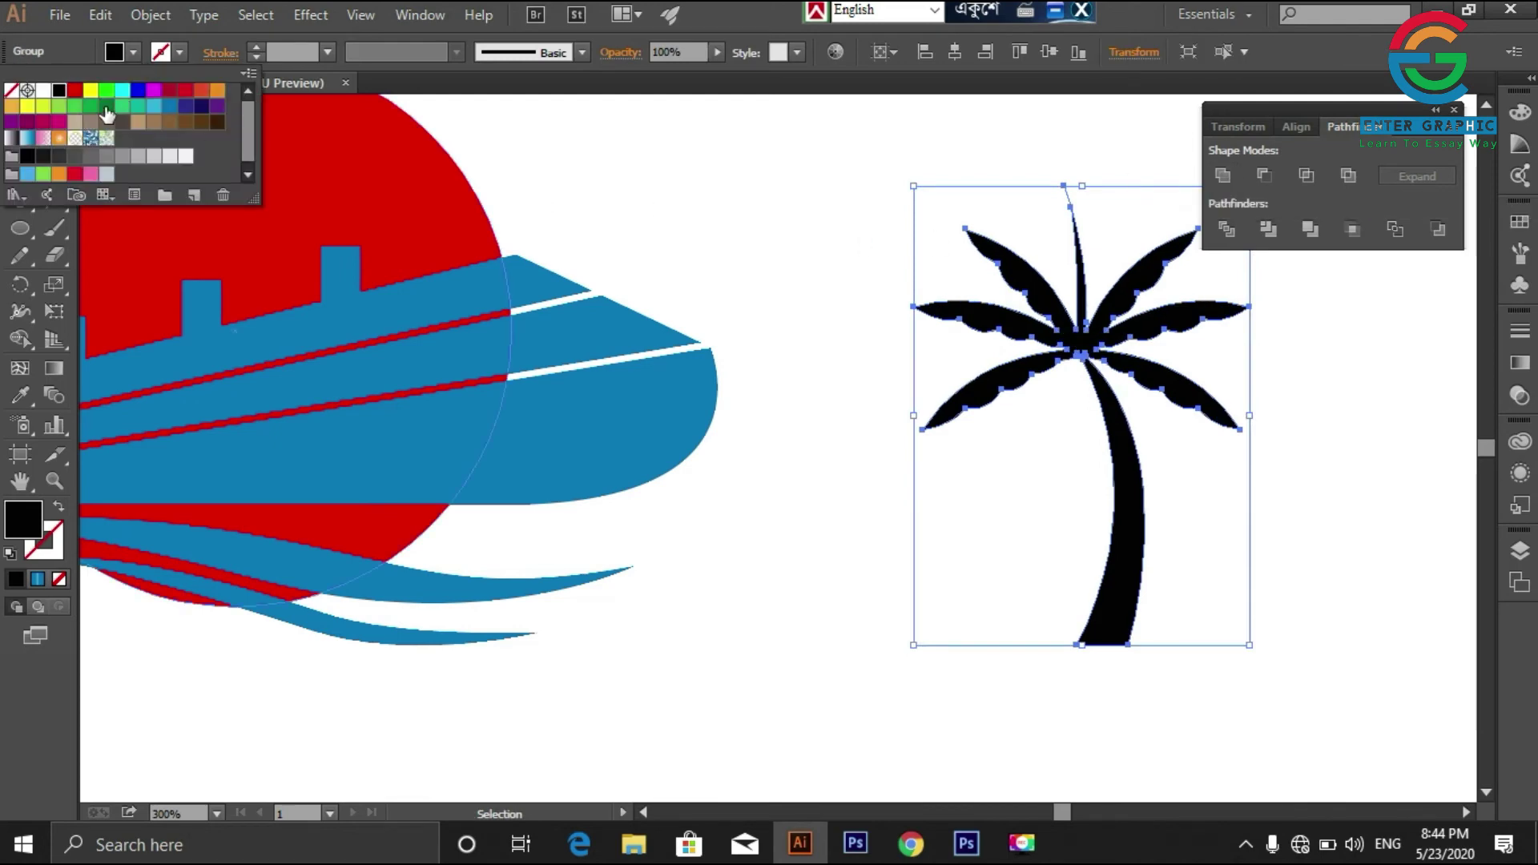
{"action": "left_click", "coordinate": [107, 109]}
{"action": "double_click", "coordinate": [23, 519]}
{"action": "left_click", "coordinate": [713, 456]}
{"action": "left_click", "coordinate": [753, 377]}
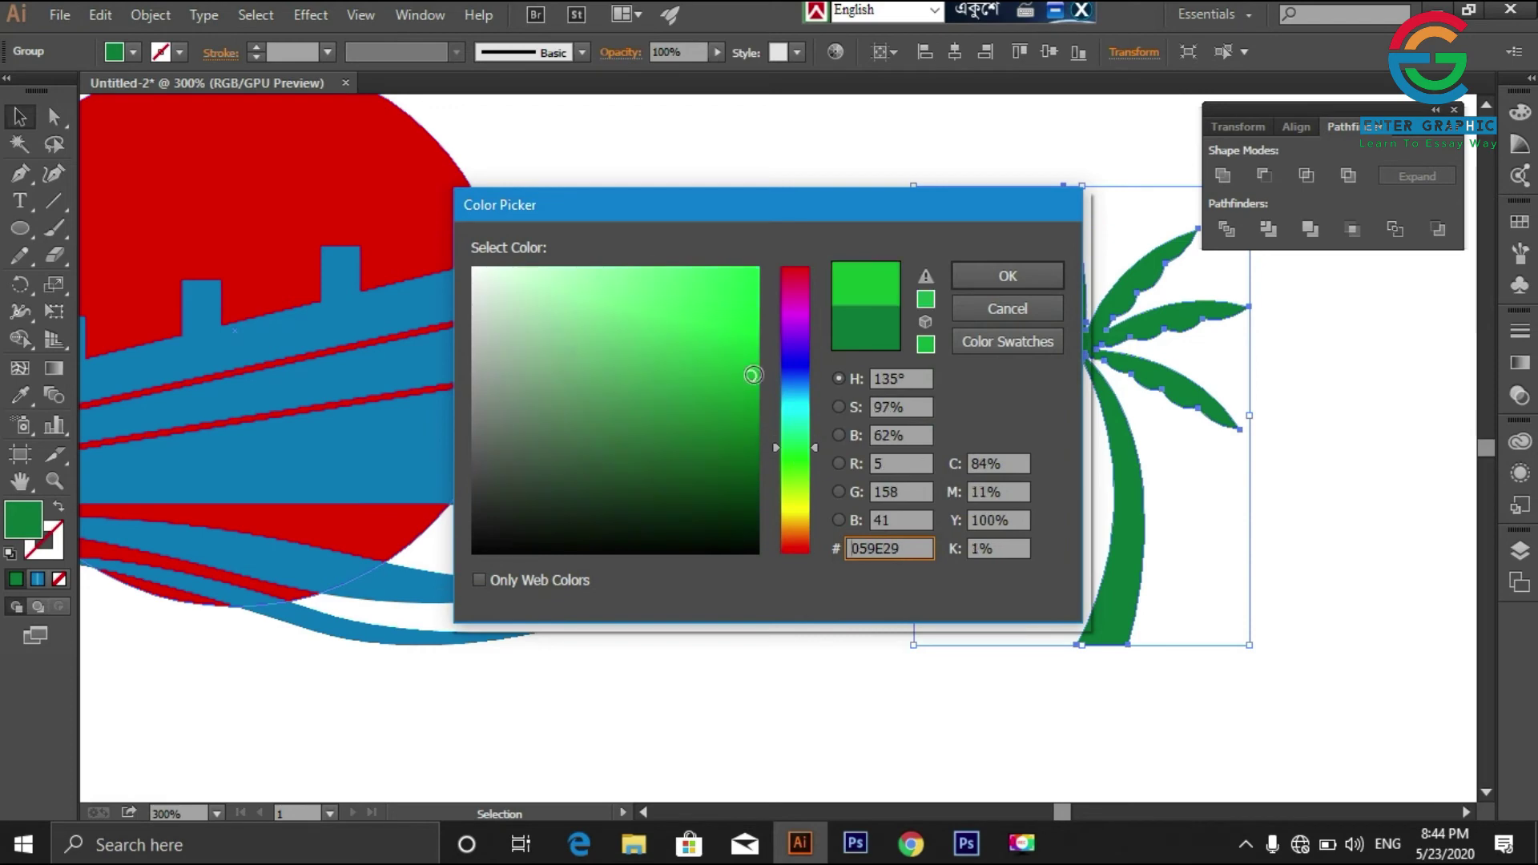
{"action": "left_click", "coordinate": [1030, 273]}
Step: Collapse the Pathfinder panel group to its compact form, move it clear of the artwork, and deselect the palm tree
{"action": "left_click", "coordinate": [1436, 109]}
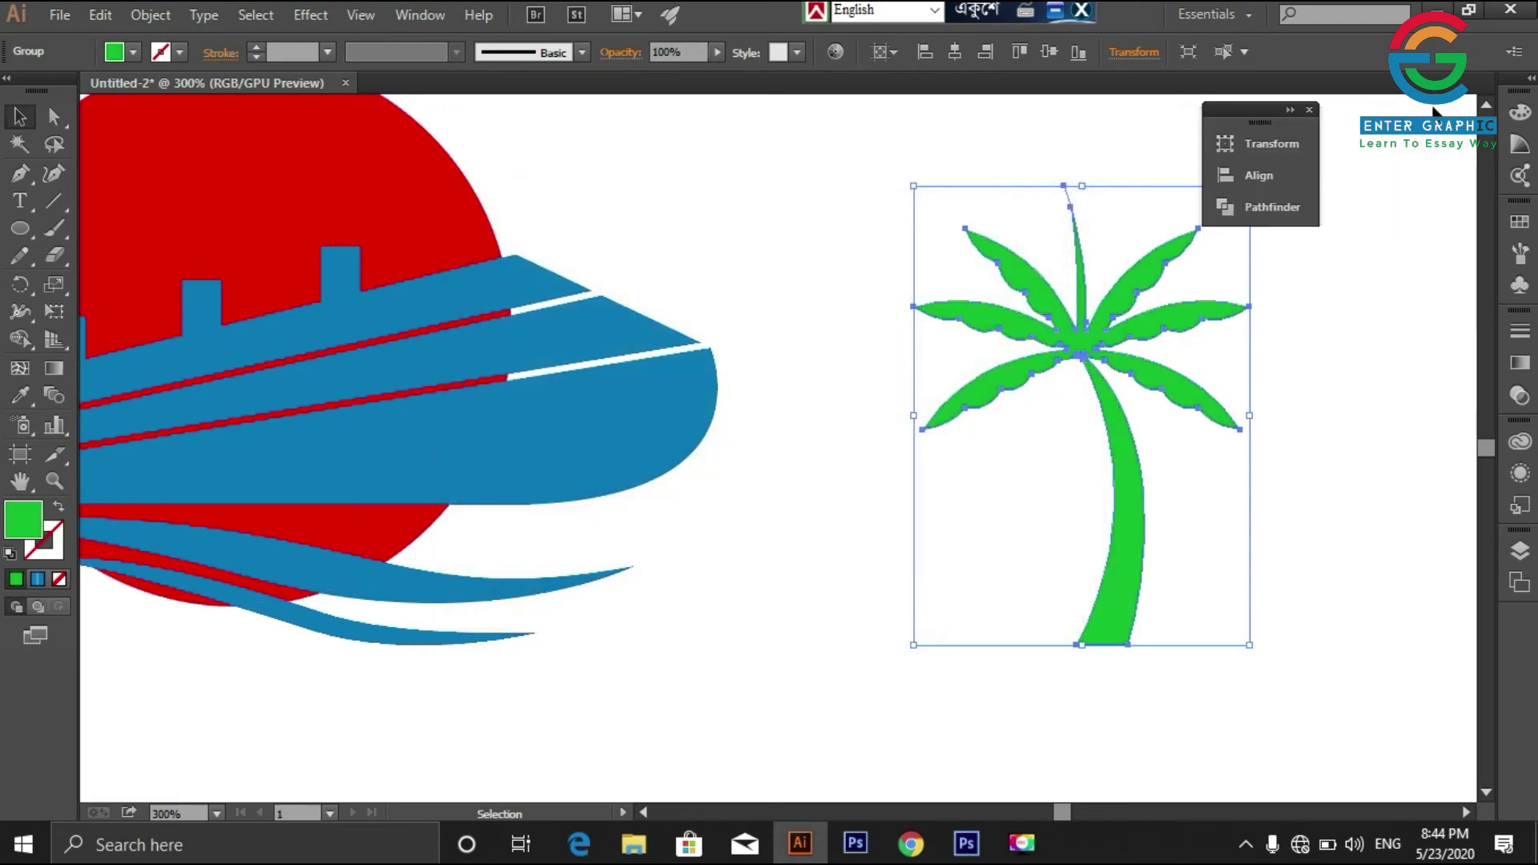
{"action": "left_click", "coordinate": [1291, 111]}
{"action": "left_click", "coordinate": [1436, 109]}
{"action": "left_click_drag", "start_coordinate": [1261, 110], "coordinate": [1408, 114]}
{"action": "left_click", "coordinate": [1279, 325]}
Step: Place the palm tree beside the ship's stern, near the black arc's lower end, and scale it down slightly
{"action": "key", "text": "ctrl+minus"}
{"action": "key", "text": "ctrl+minus"}
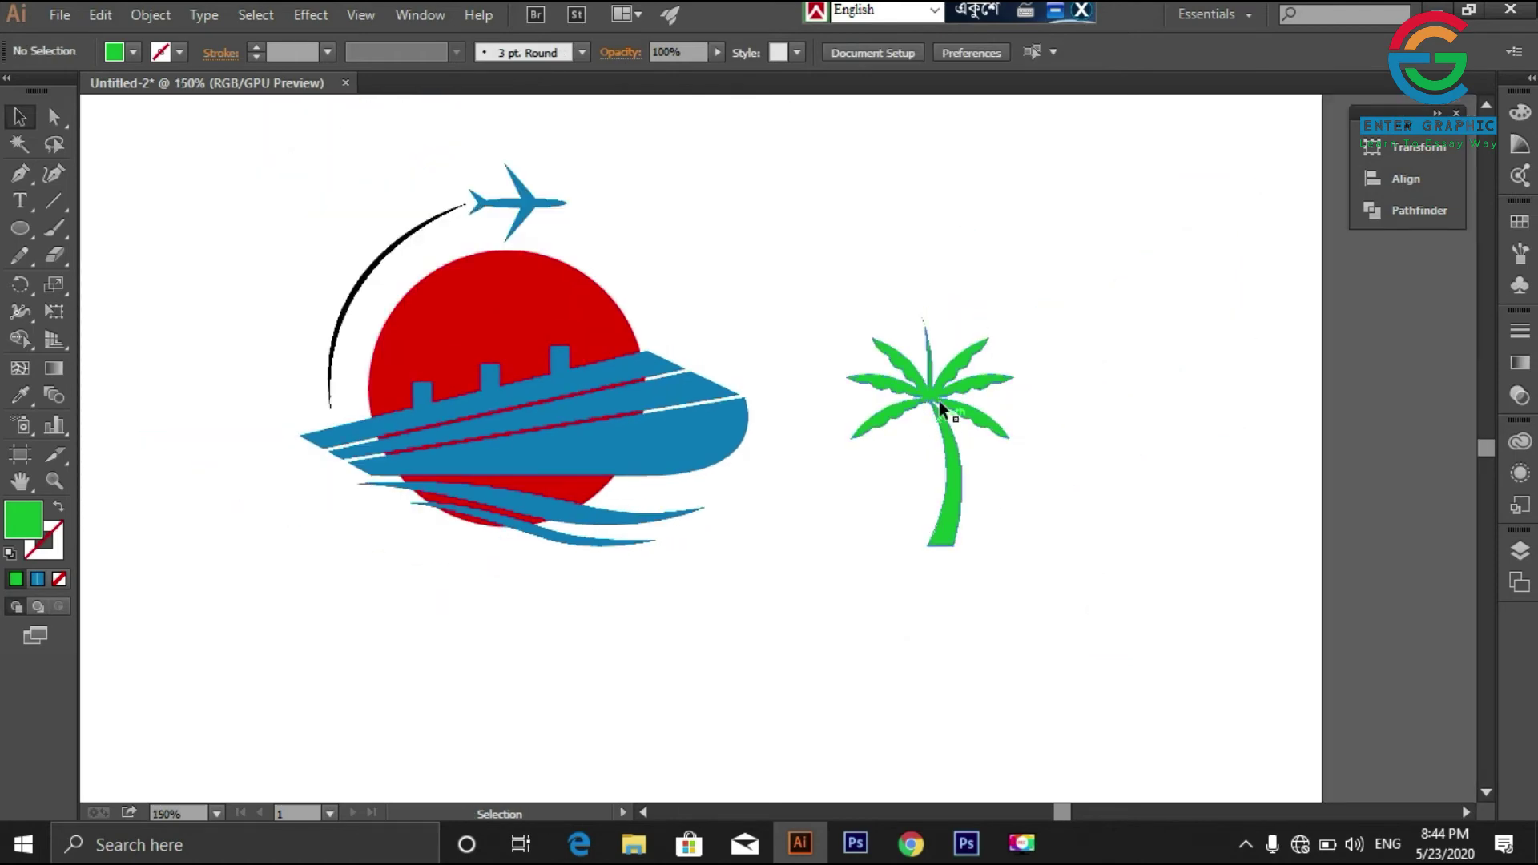
{"action": "left_click_drag", "start_coordinate": [938, 401], "coordinate": [234, 400]}
{"action": "mouse_move", "coordinate": [311, 545]}
{"action": "left_mouse_down"}
{"action": "mouse_move", "coordinate": [305, 529]}
{"action": "mouse_move", "coordinate": [292, 542]}
{"action": "left_mouse_up"}
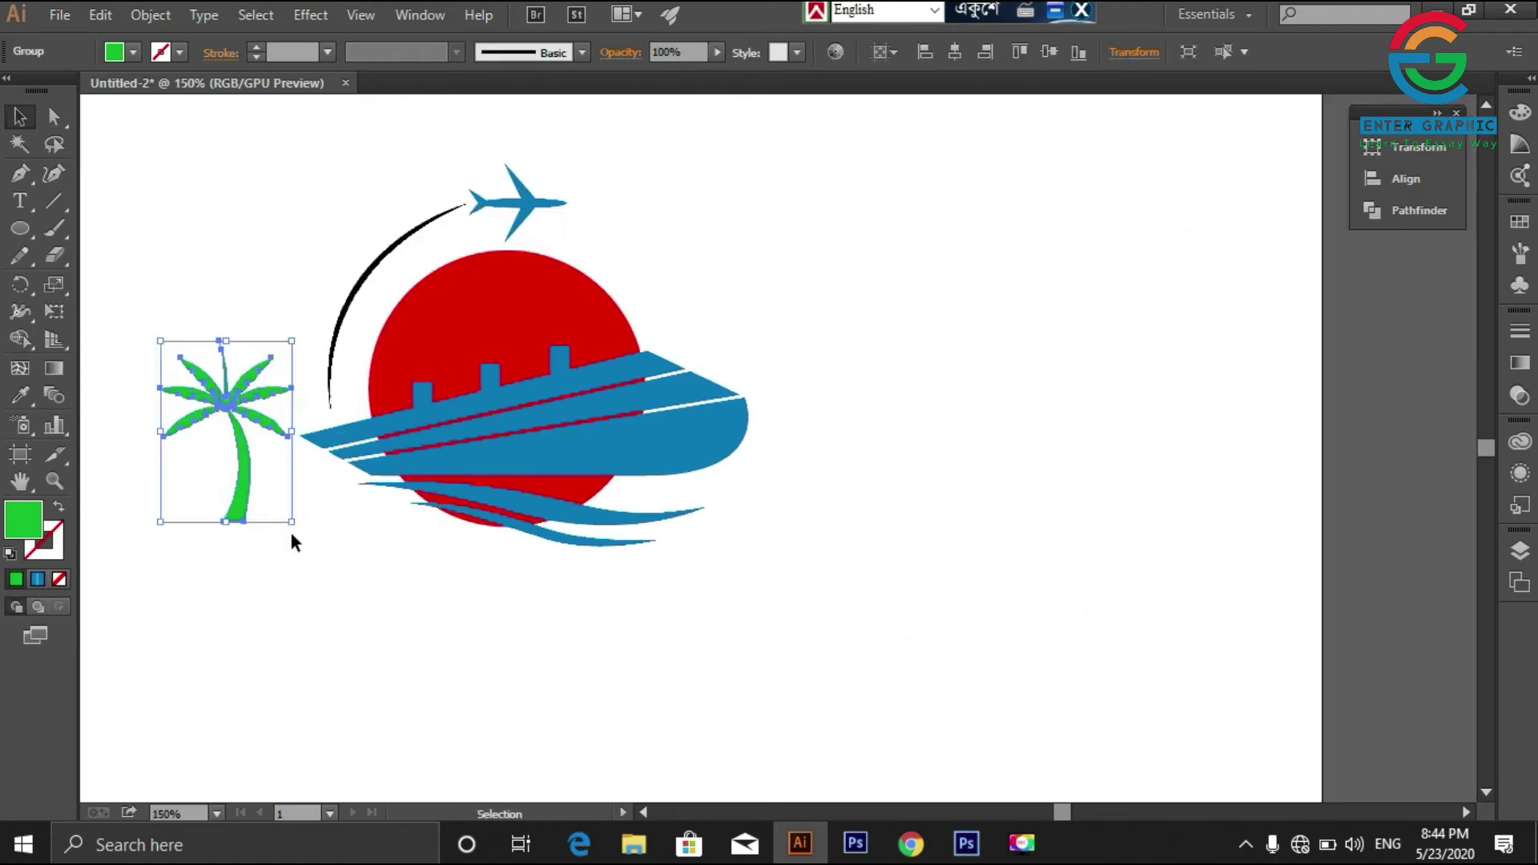
Step: Draw a straight horizontal ground line beneath the palm trunk and give it a 3 pt stroke
{"action": "left_click", "coordinate": [222, 490]}
{"action": "mouse_move", "coordinate": [244, 515]}
{"action": "left_mouse_down"}
{"action": "mouse_move", "coordinate": [246, 543]}
{"action": "mouse_move", "coordinate": [176, 550]}
{"action": "mouse_move", "coordinate": [499, 549]}
{"action": "mouse_move", "coordinate": [333, 550]}
{"action": "left_mouse_up"}
{"action": "left_click", "coordinate": [67, 202]}
{"action": "key", "text": "v"}
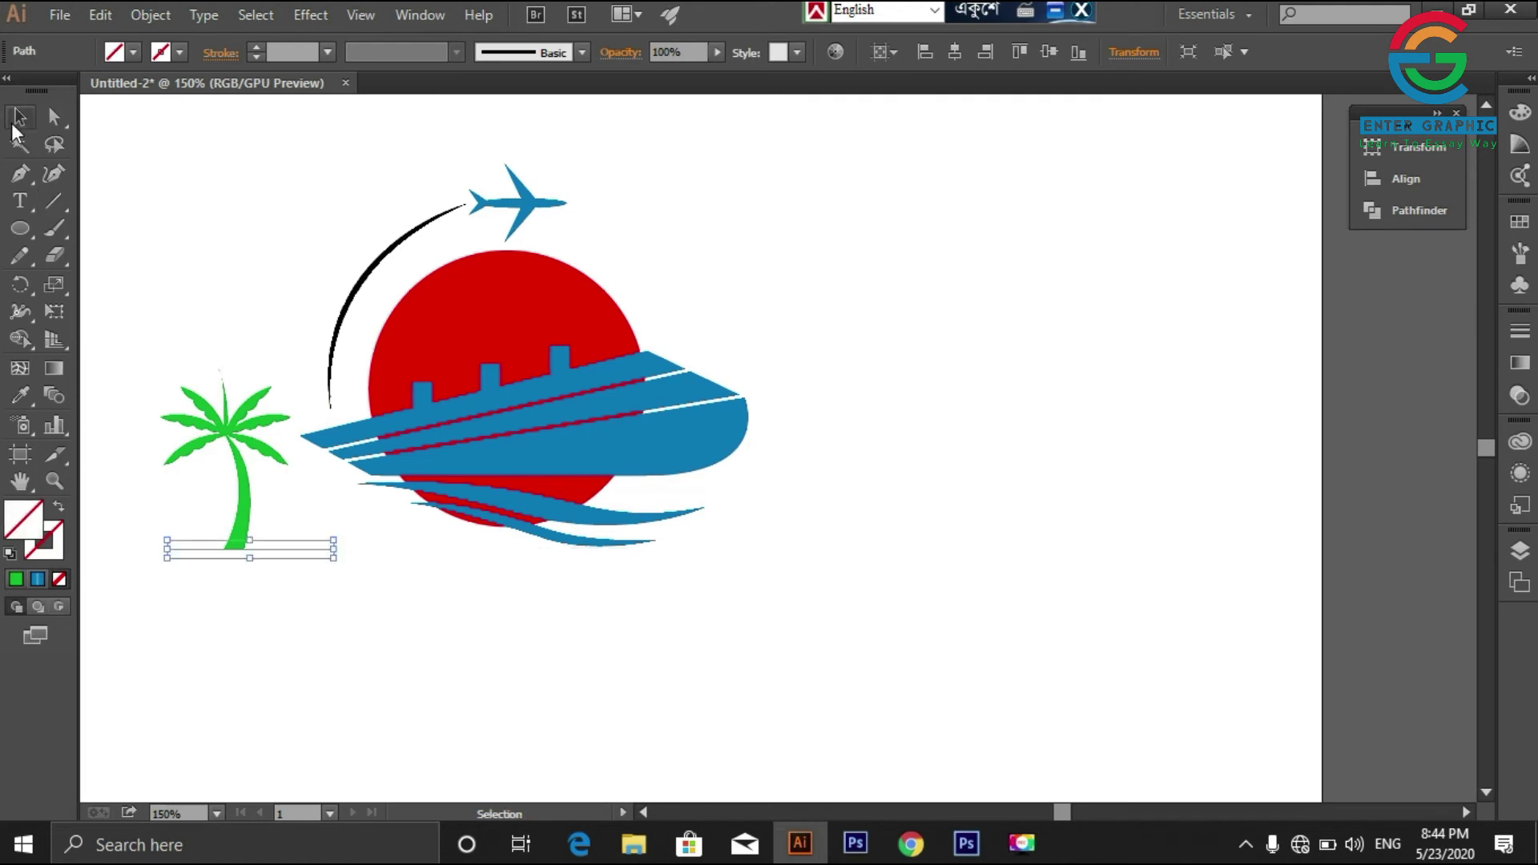
{"action": "left_click", "coordinate": [255, 46]}
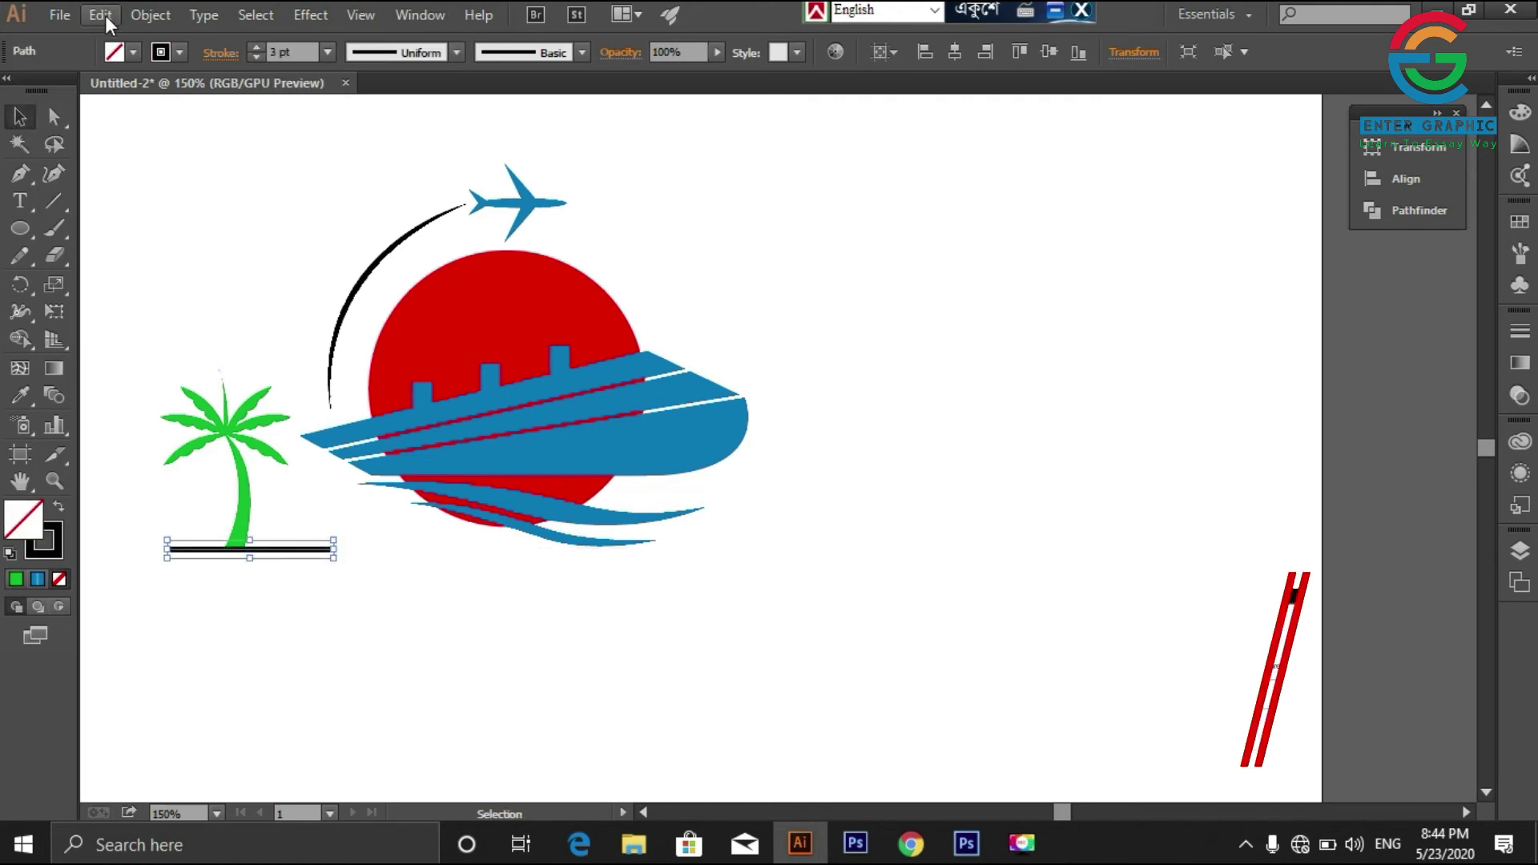
Step: Expand the ground line's fill and stroke into a shape and color it with the green sampled from the palm tree
{"action": "left_click", "coordinate": [151, 15]}
{"action": "left_click", "coordinate": [198, 256]}
{"action": "left_click", "coordinate": [704, 549]}
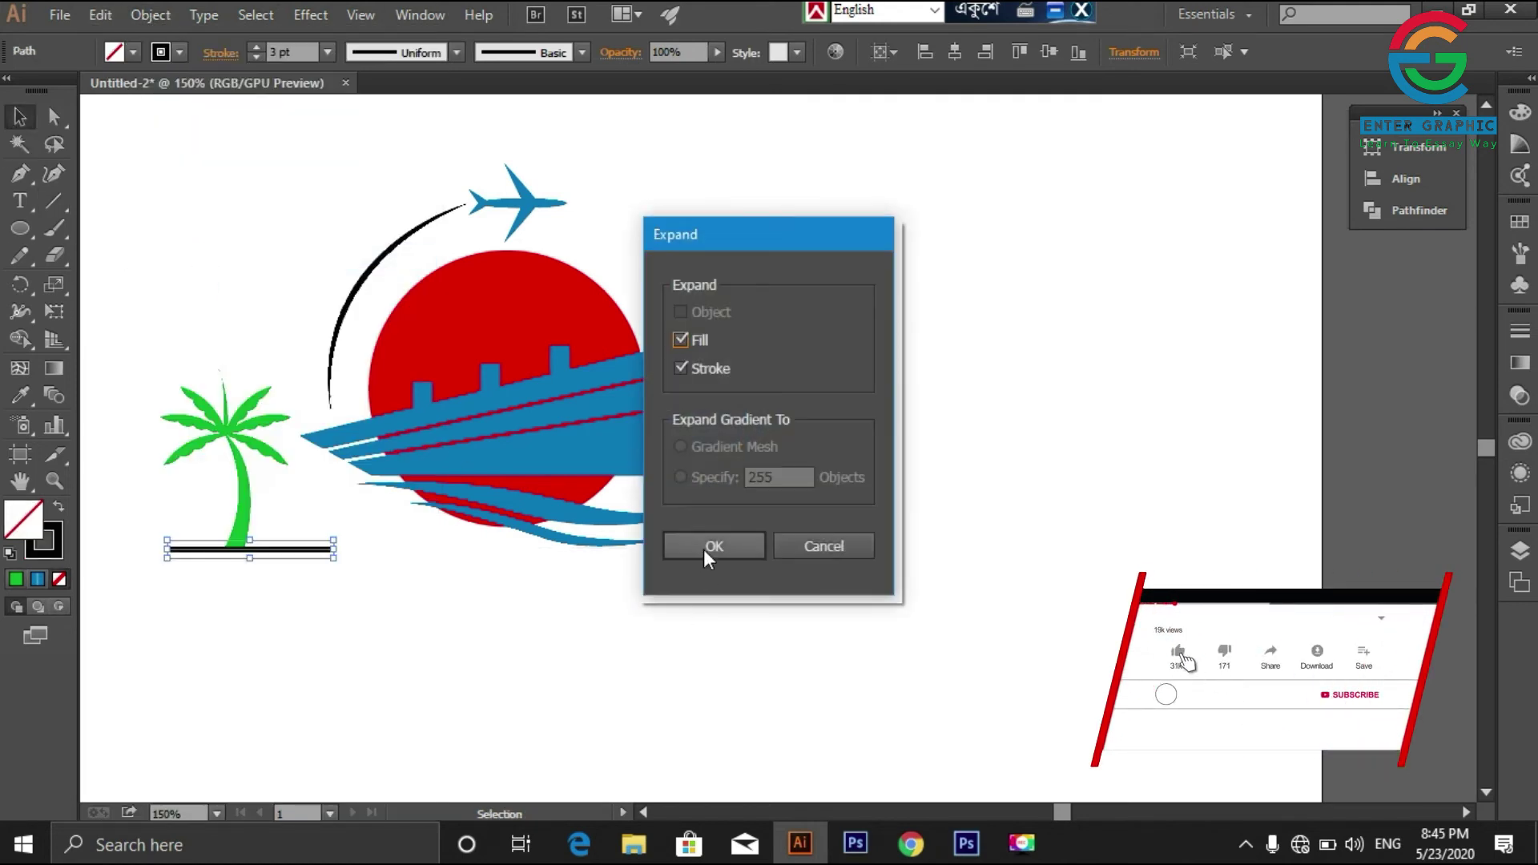
{"action": "left_click", "coordinate": [20, 394]}
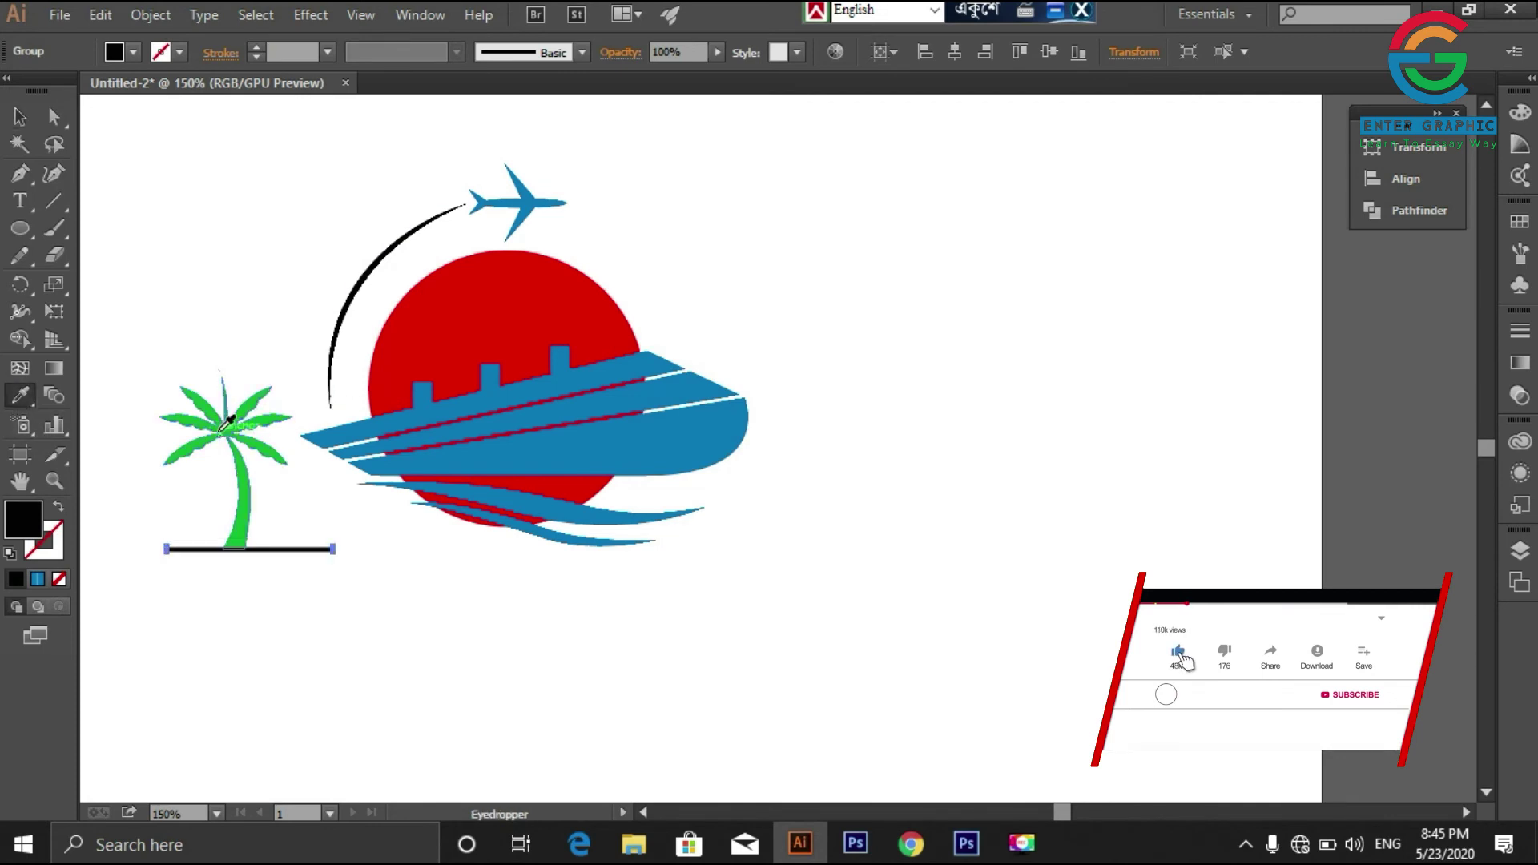
{"action": "left_click", "coordinate": [232, 424]}
Step: Select the palm tree and its ground line together and unite them into one shape
{"action": "left_click", "coordinate": [20, 116]}
{"action": "left_click_drag", "start_coordinate": [146, 291], "coordinate": [235, 581]}
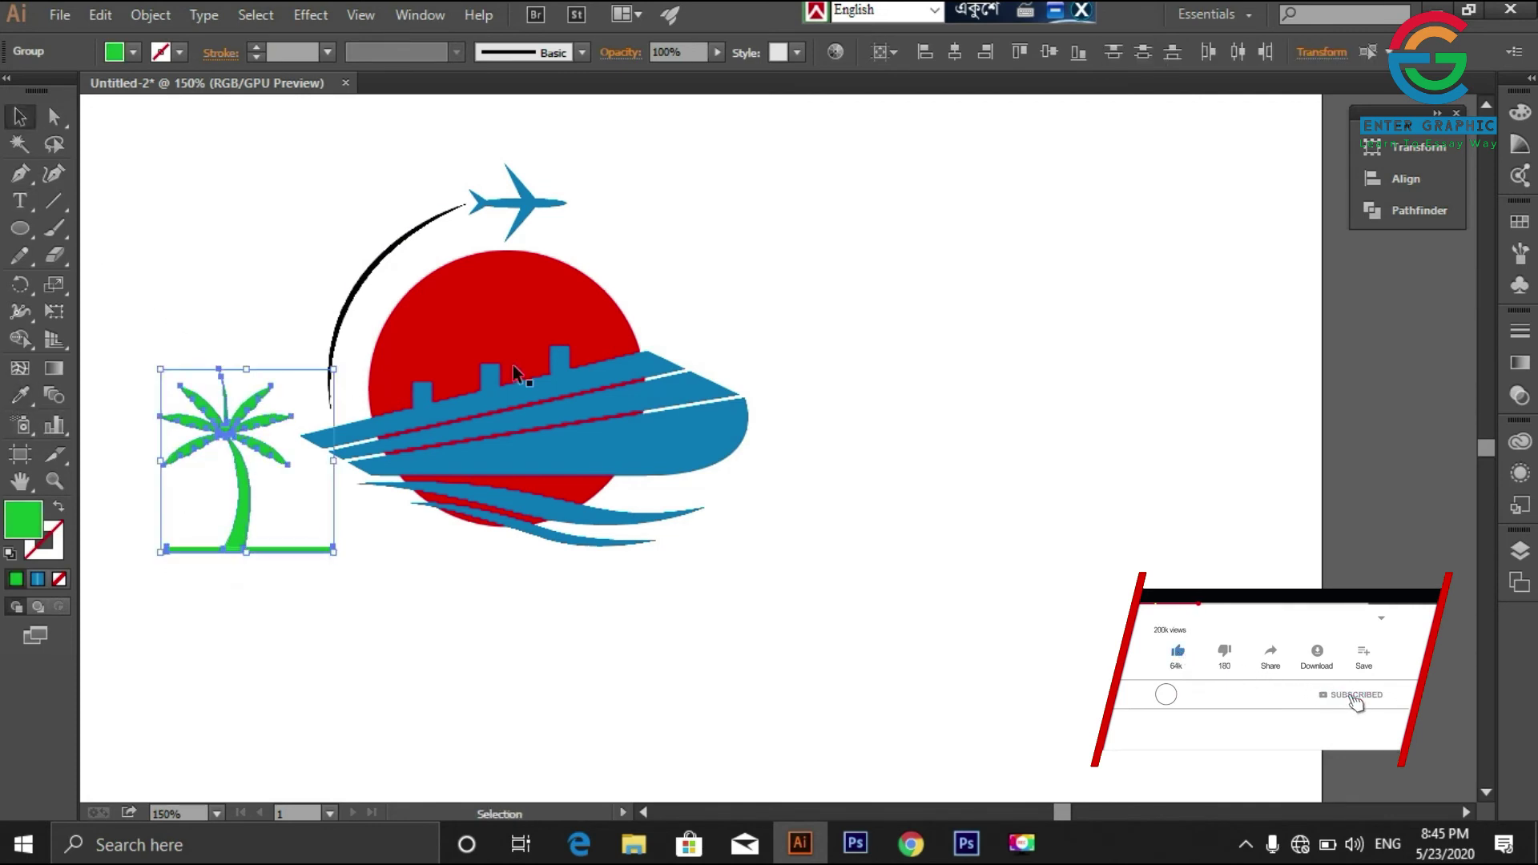
{"action": "left_click", "coordinate": [1434, 113]}
{"action": "left_click", "coordinate": [1372, 182]}
{"action": "left_click", "coordinate": [1181, 212]}
Step: Rotate the ship and waves slightly counterclockwise, and move the palm tree up and closer to the ship's stern
{"action": "left_click_drag", "start_coordinate": [450, 584], "coordinate": [650, 440]}
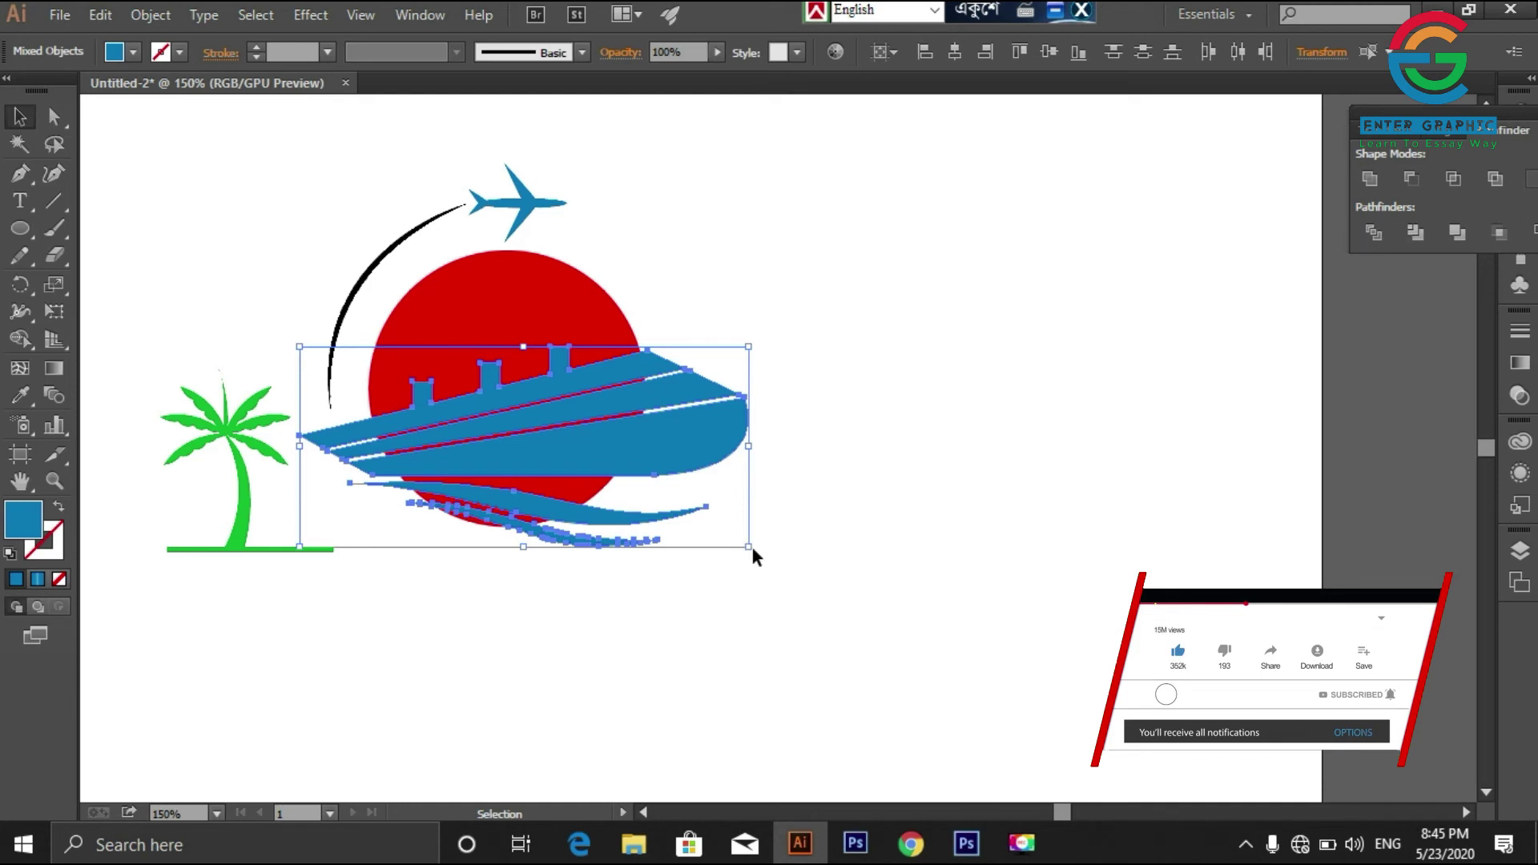
{"action": "left_click_drag", "start_coordinate": [752, 543], "coordinate": [759, 512]}
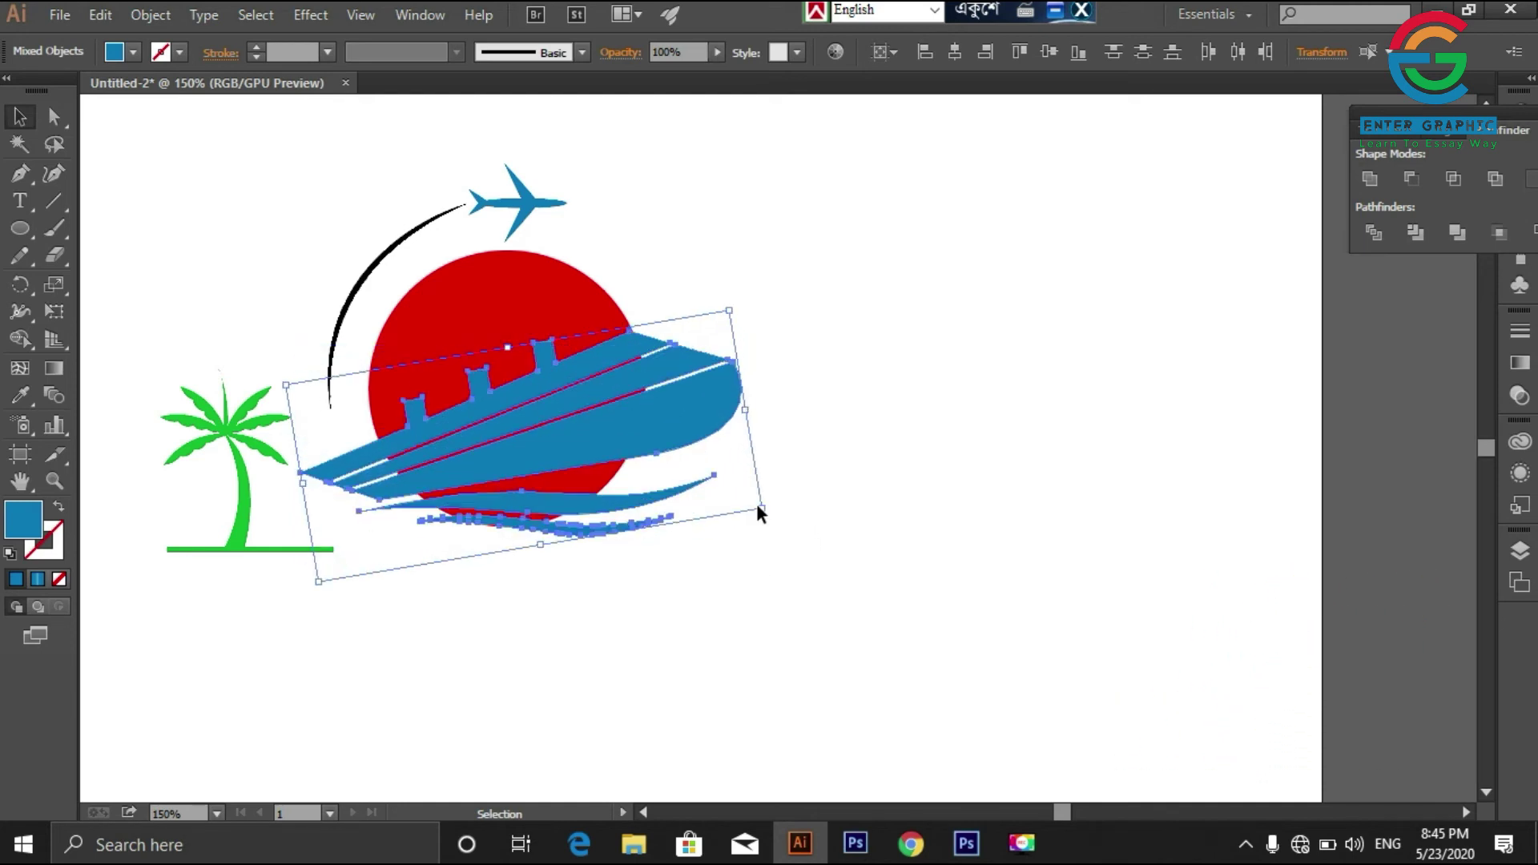
{"action": "left_click", "coordinate": [320, 535]}
{"action": "left_click_drag", "start_coordinate": [298, 547], "coordinate": [343, 532]}
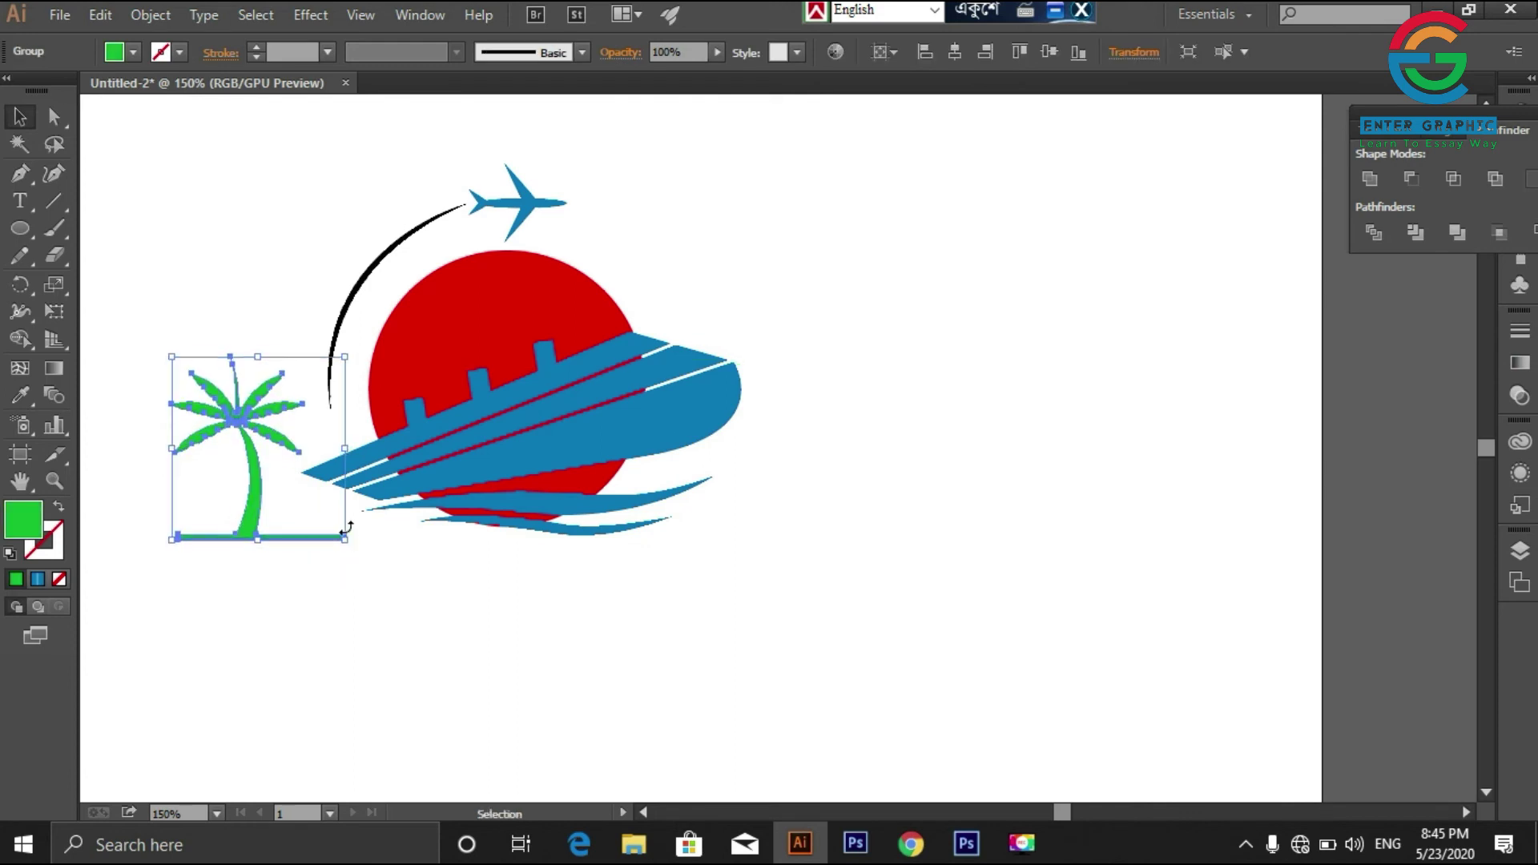
{"action": "left_click", "coordinate": [570, 615]}
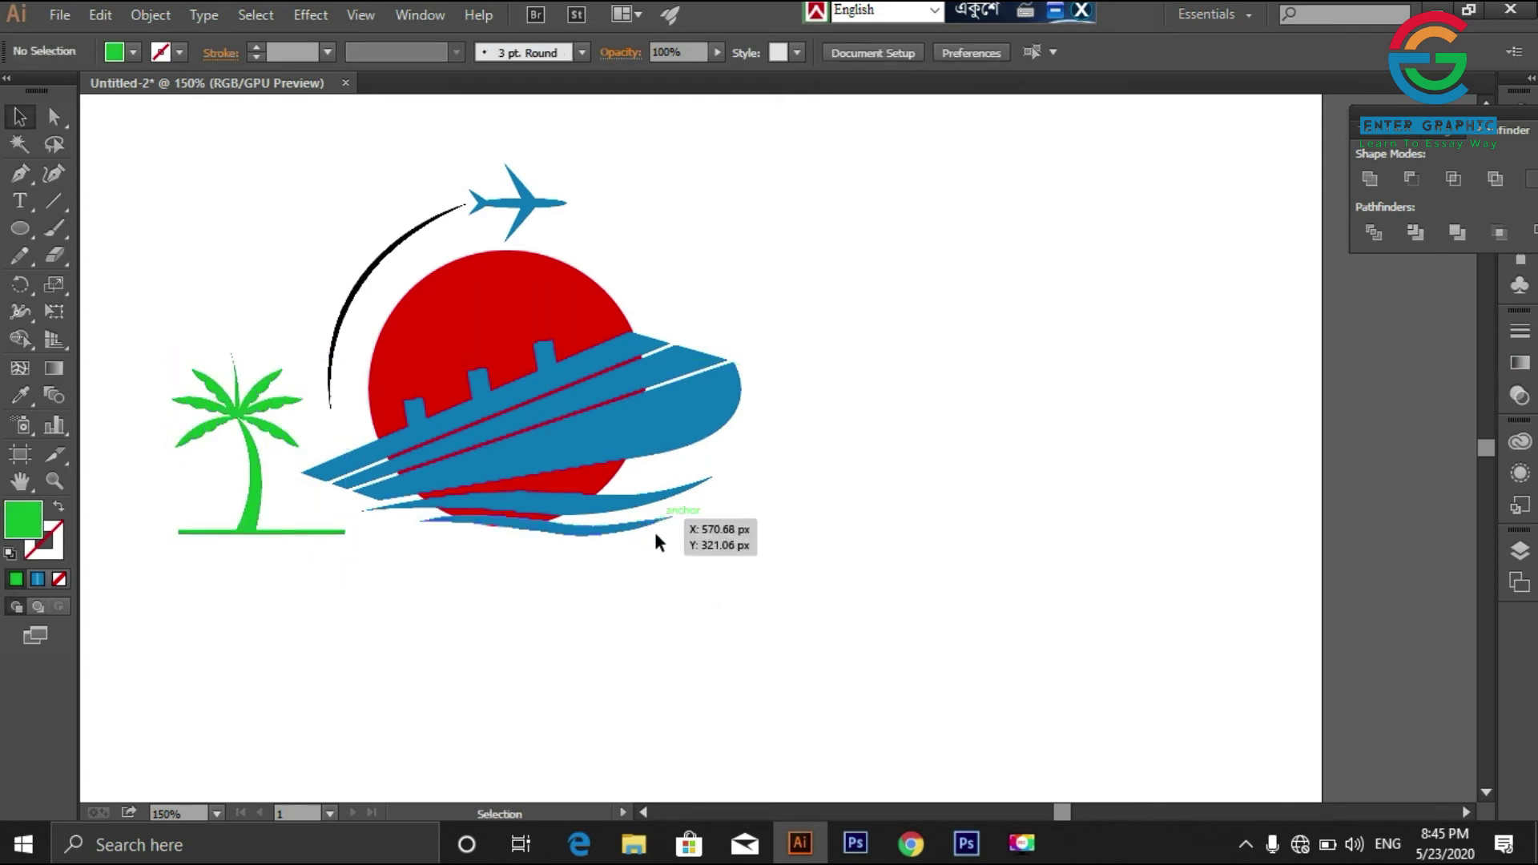
Step: Fill the red circle with a linear gradient running diagonally from its upper left to its lower right
{"action": "left_click", "coordinate": [480, 312]}
{"action": "left_click", "coordinate": [133, 52]}
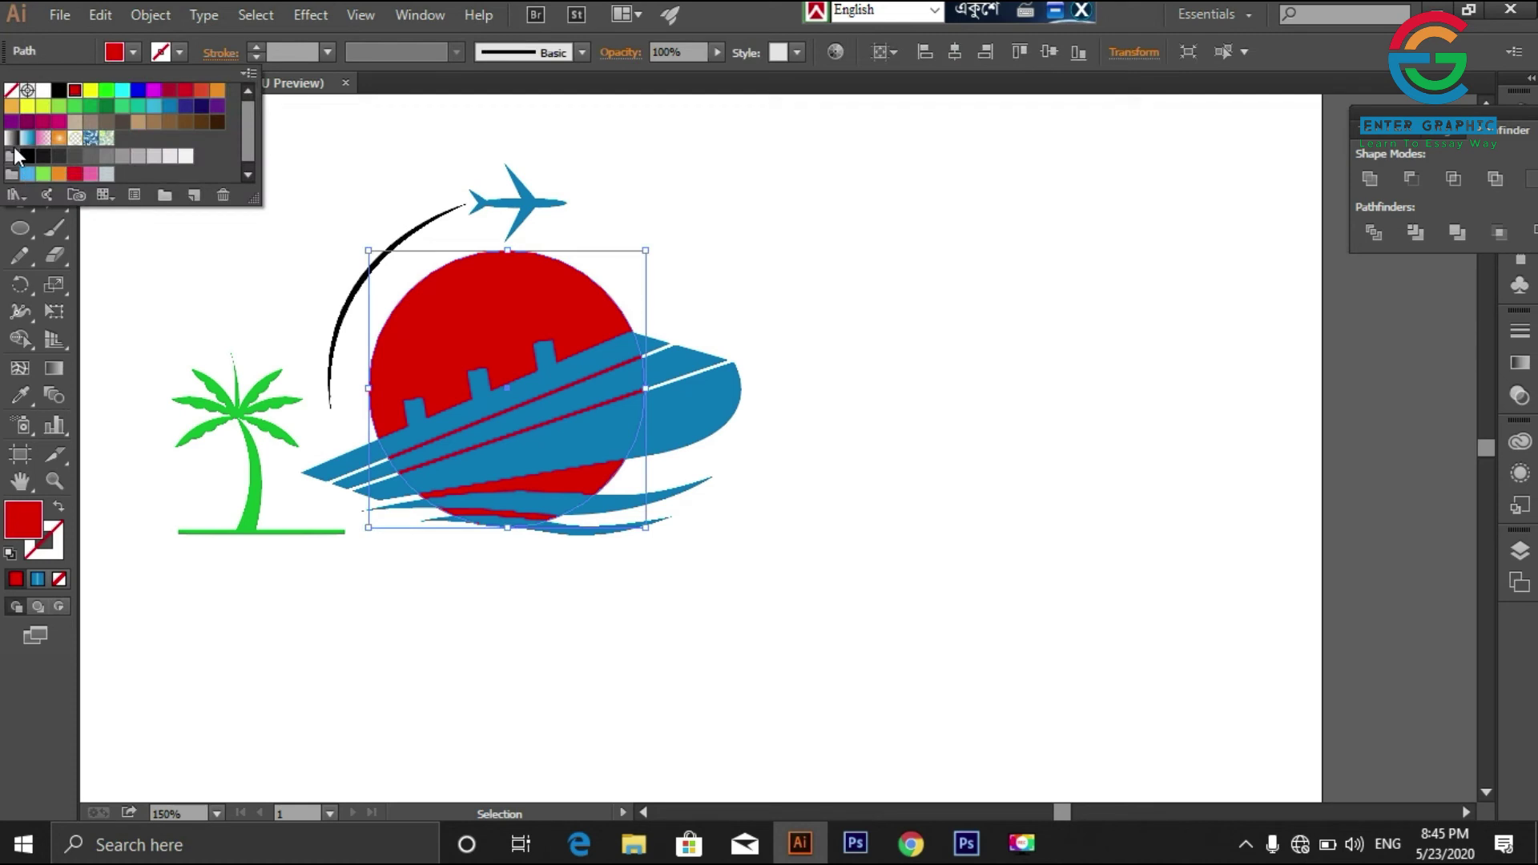
{"action": "left_click", "coordinate": [80, 181]}
{"action": "double_click", "coordinate": [53, 370]}
{"action": "left_click_drag", "start_coordinate": [406, 267], "coordinate": [599, 498]}
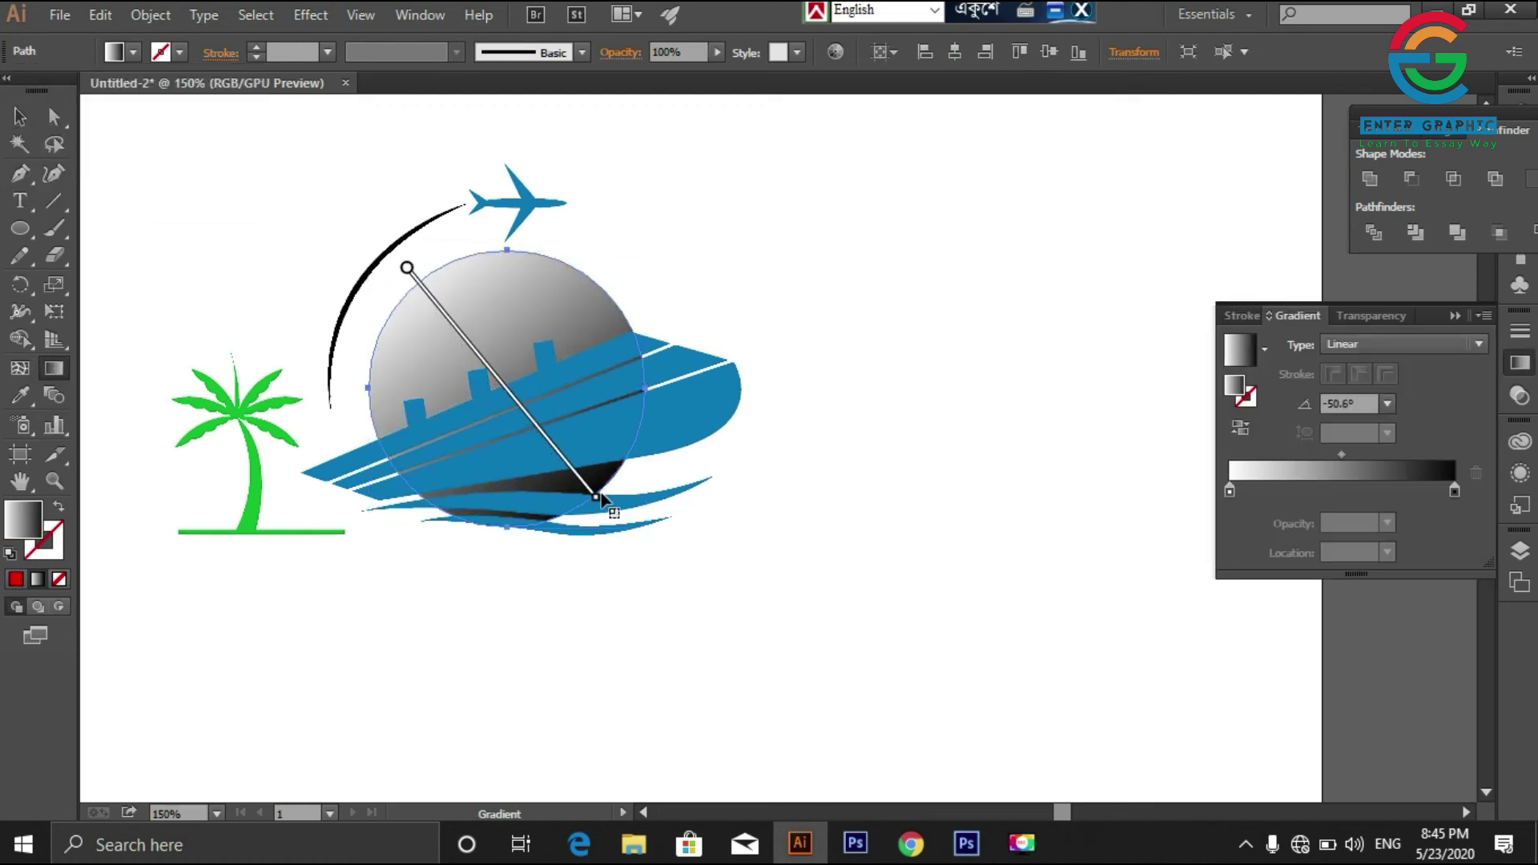
Step: Set the circle gradient's start color to red and its end color to orange FFA921
{"action": "double_click", "coordinate": [1229, 488]}
{"action": "left_click", "coordinate": [1160, 610]}
{"action": "left_click", "coordinate": [1223, 561]}
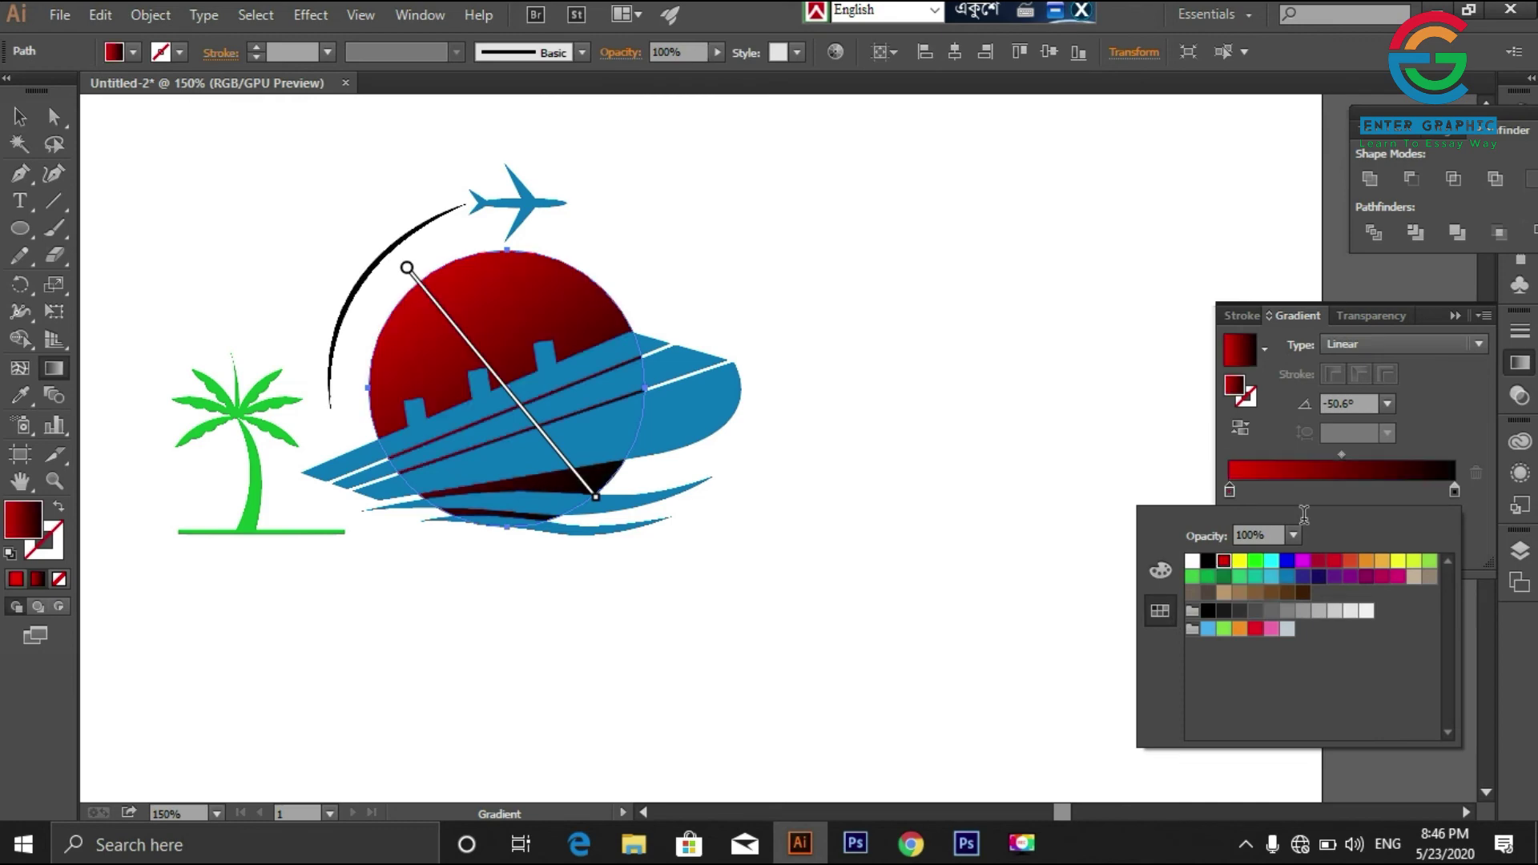
{"action": "double_click", "coordinate": [1455, 490]}
{"action": "left_click", "coordinate": [1399, 564]}
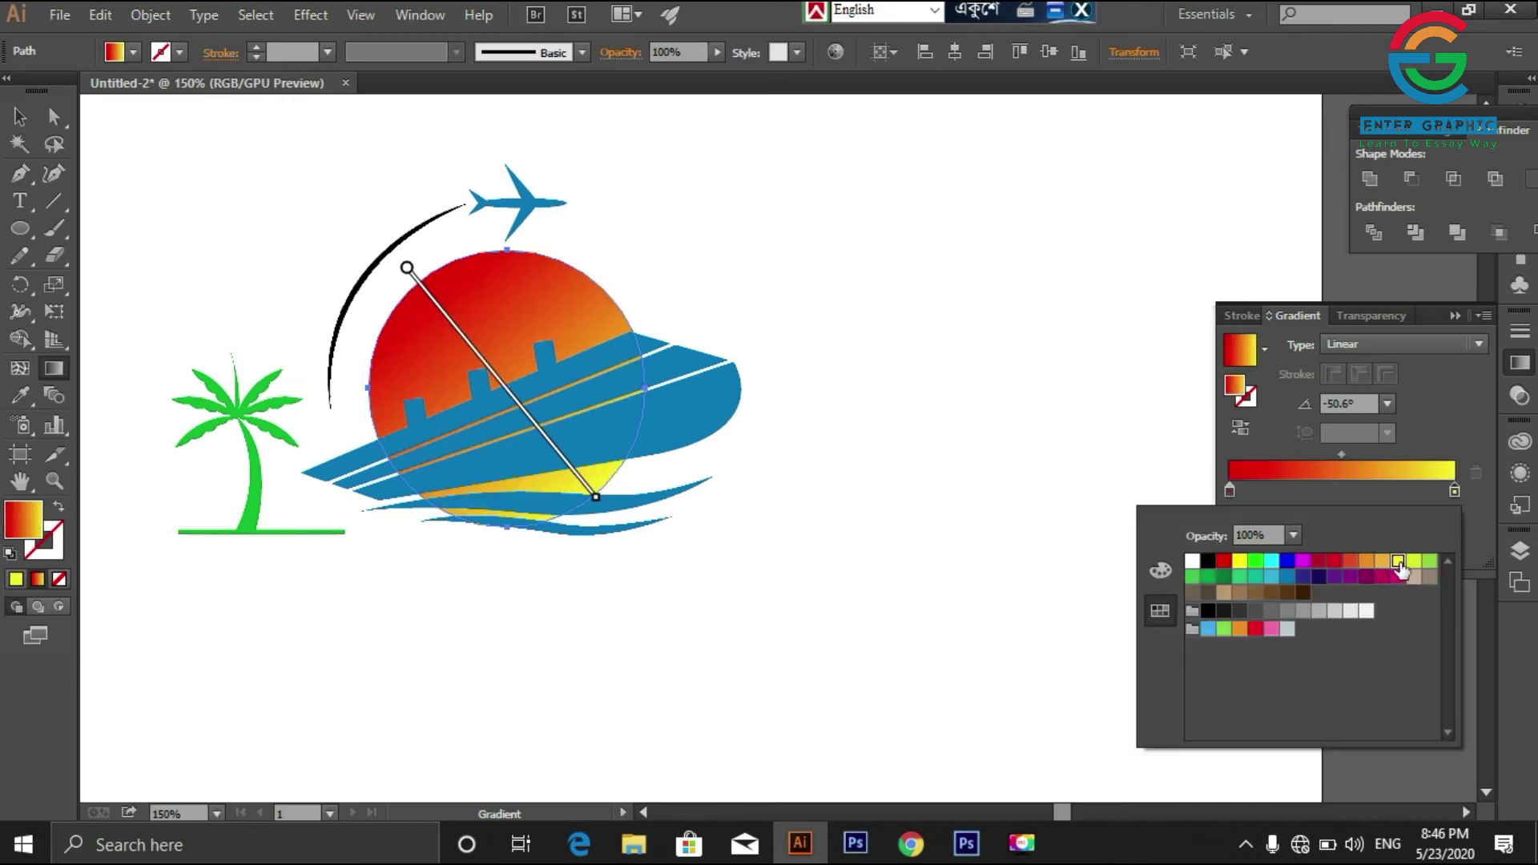
{"action": "left_click", "coordinate": [1413, 564]}
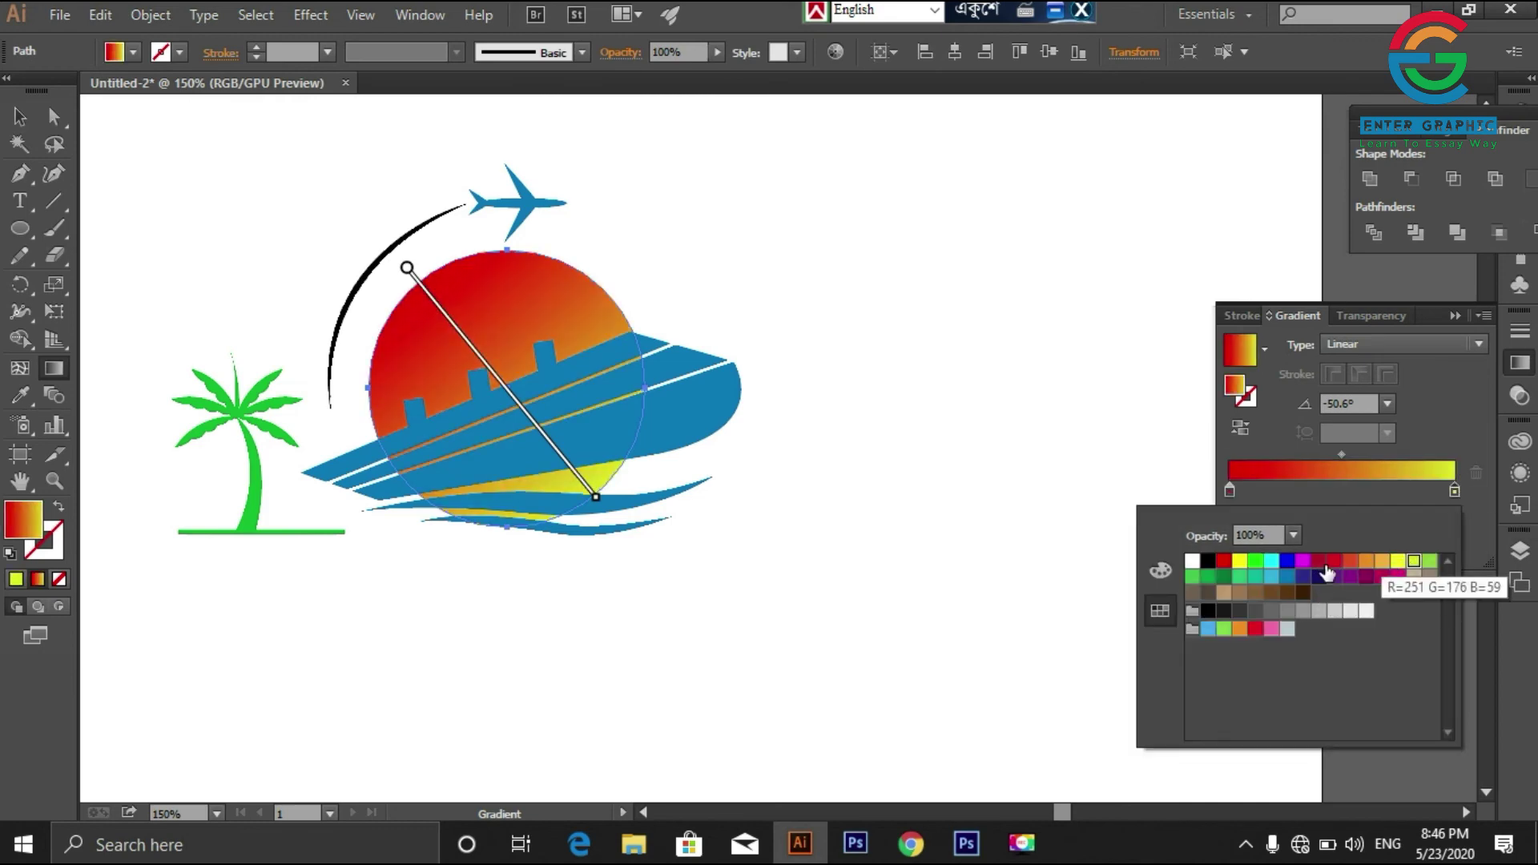
{"action": "left_click", "coordinate": [1160, 571]}
{"action": "left_click_drag", "start_coordinate": [1358, 610], "coordinate": [1339, 610]}
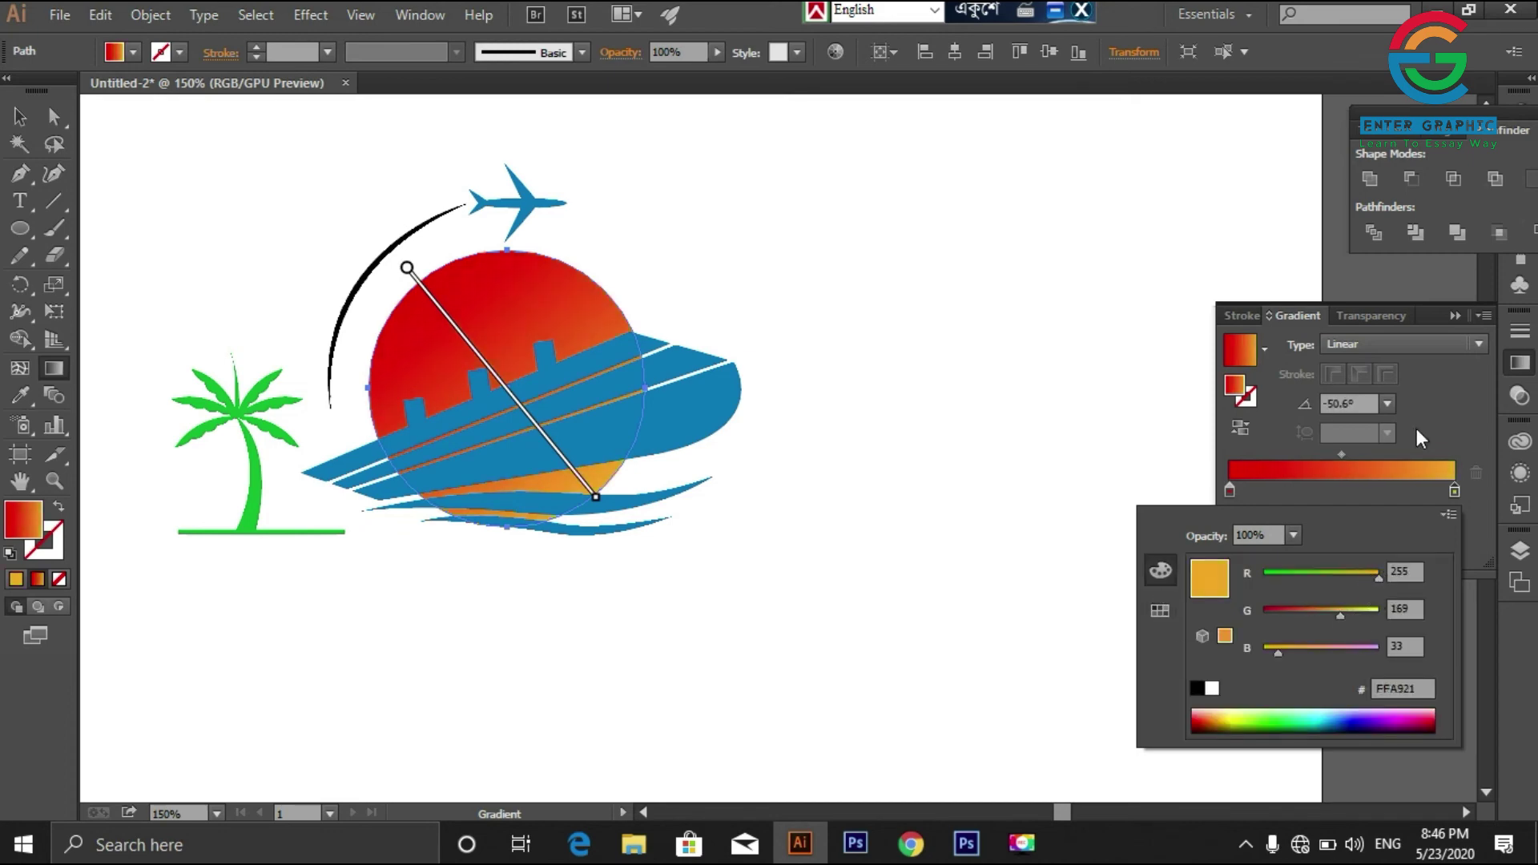
Step: Shift the circle gradient's midpoint to about 61% and redraw the gradient along a longer diagonal extending well beyond the circle
{"action": "left_click", "coordinate": [1445, 325]}
{"action": "left_click_drag", "start_coordinate": [1340, 452], "coordinate": [1364, 461]}
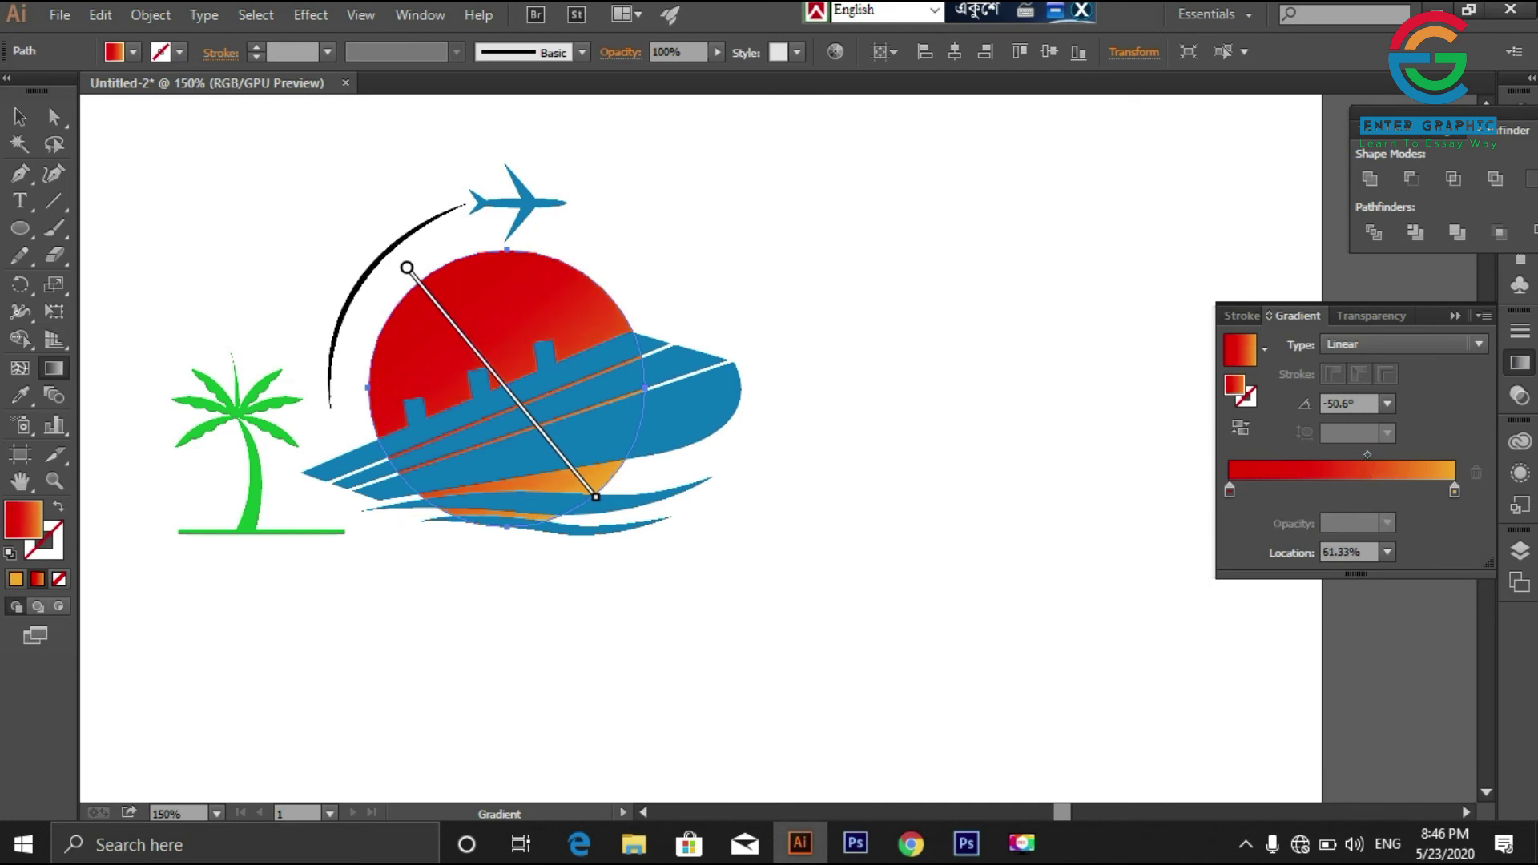
{"action": "left_click", "coordinate": [1455, 316]}
{"action": "left_click_drag", "start_coordinate": [406, 311], "coordinate": [668, 495]}
{"action": "mouse_move", "coordinate": [324, 290]}
{"action": "left_mouse_down"}
{"action": "mouse_move", "coordinate": [354, 291]}
{"action": "mouse_move", "coordinate": [797, 545]}
{"action": "left_mouse_up"}
{"action": "left_click_drag", "start_coordinate": [265, 244], "coordinate": [853, 595]}
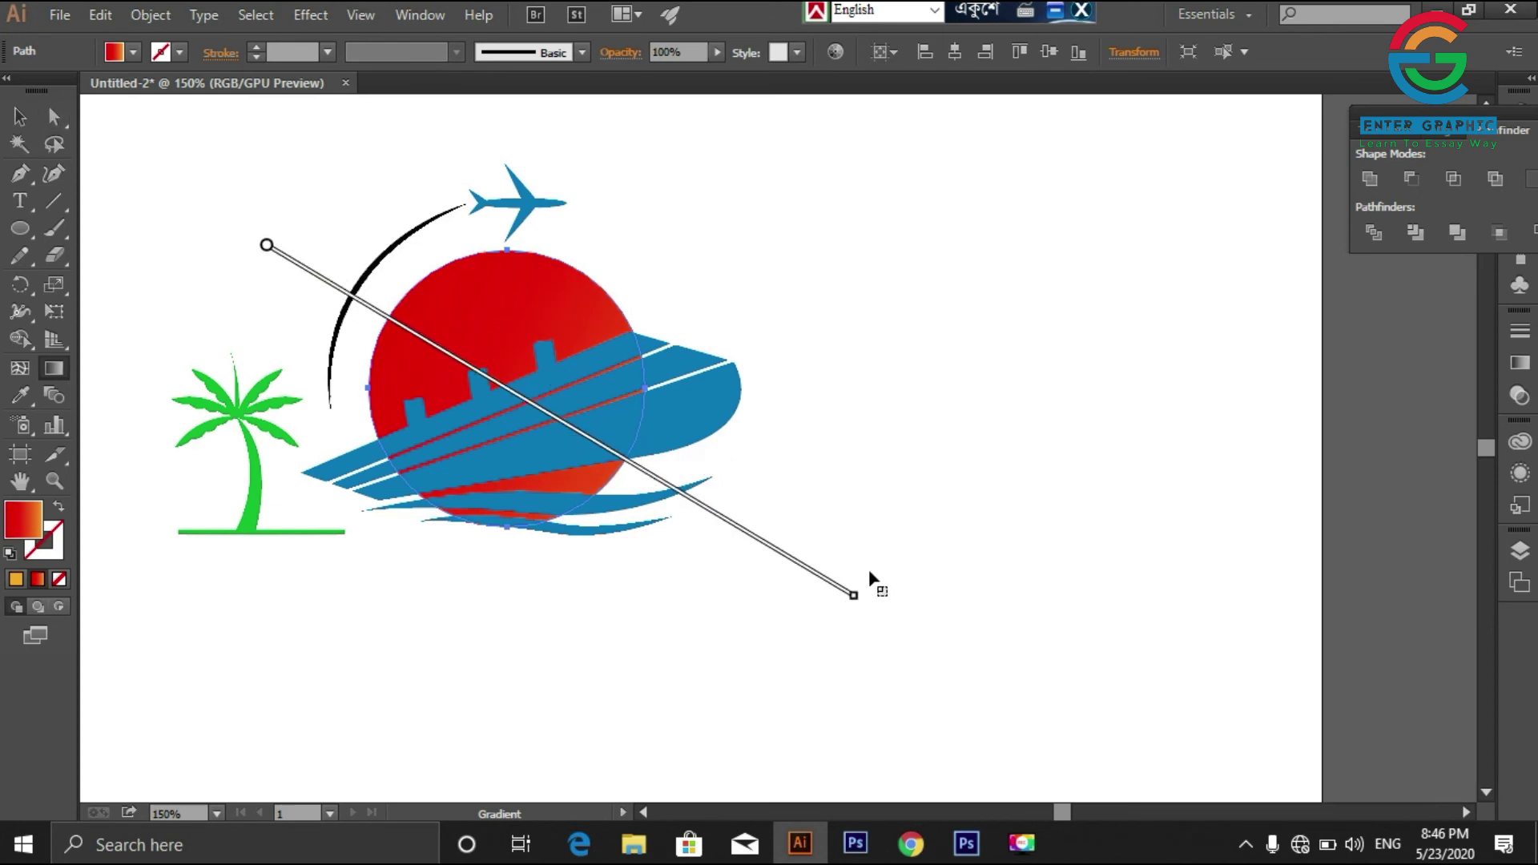
{"action": "left_click", "coordinate": [14, 120]}
{"action": "left_click", "coordinate": [824, 408]}
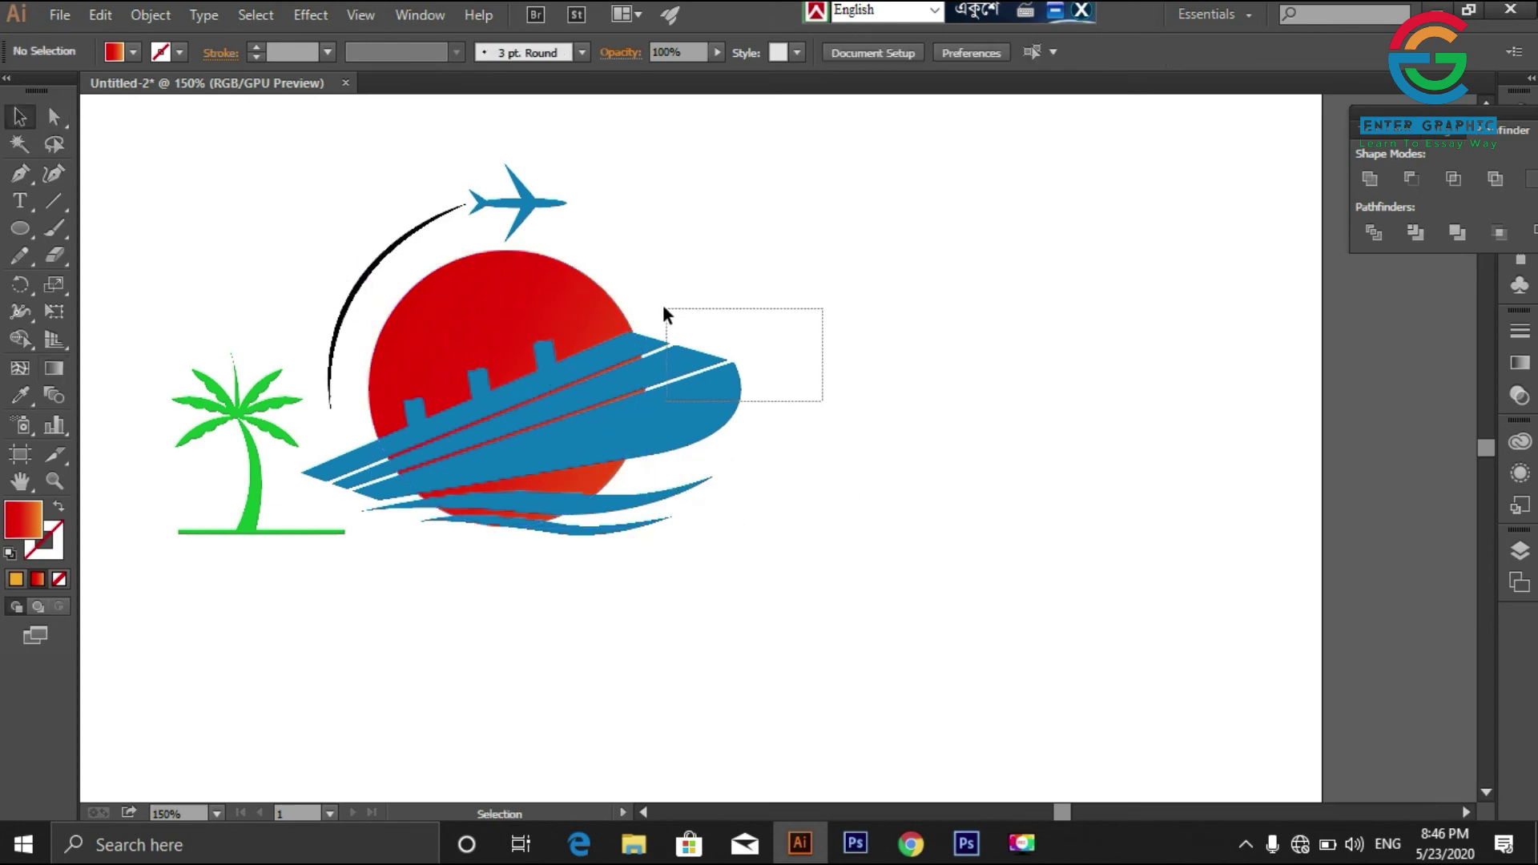
Step: Select the ship and apply the circle's gradient to it with the Eyedropper
{"action": "left_click_drag", "start_coordinate": [664, 311], "coordinate": [662, 309]}
{"action": "left_click", "coordinate": [25, 394]}
{"action": "left_click", "coordinate": [488, 288]}
{"action": "double_click", "coordinate": [54, 371]}
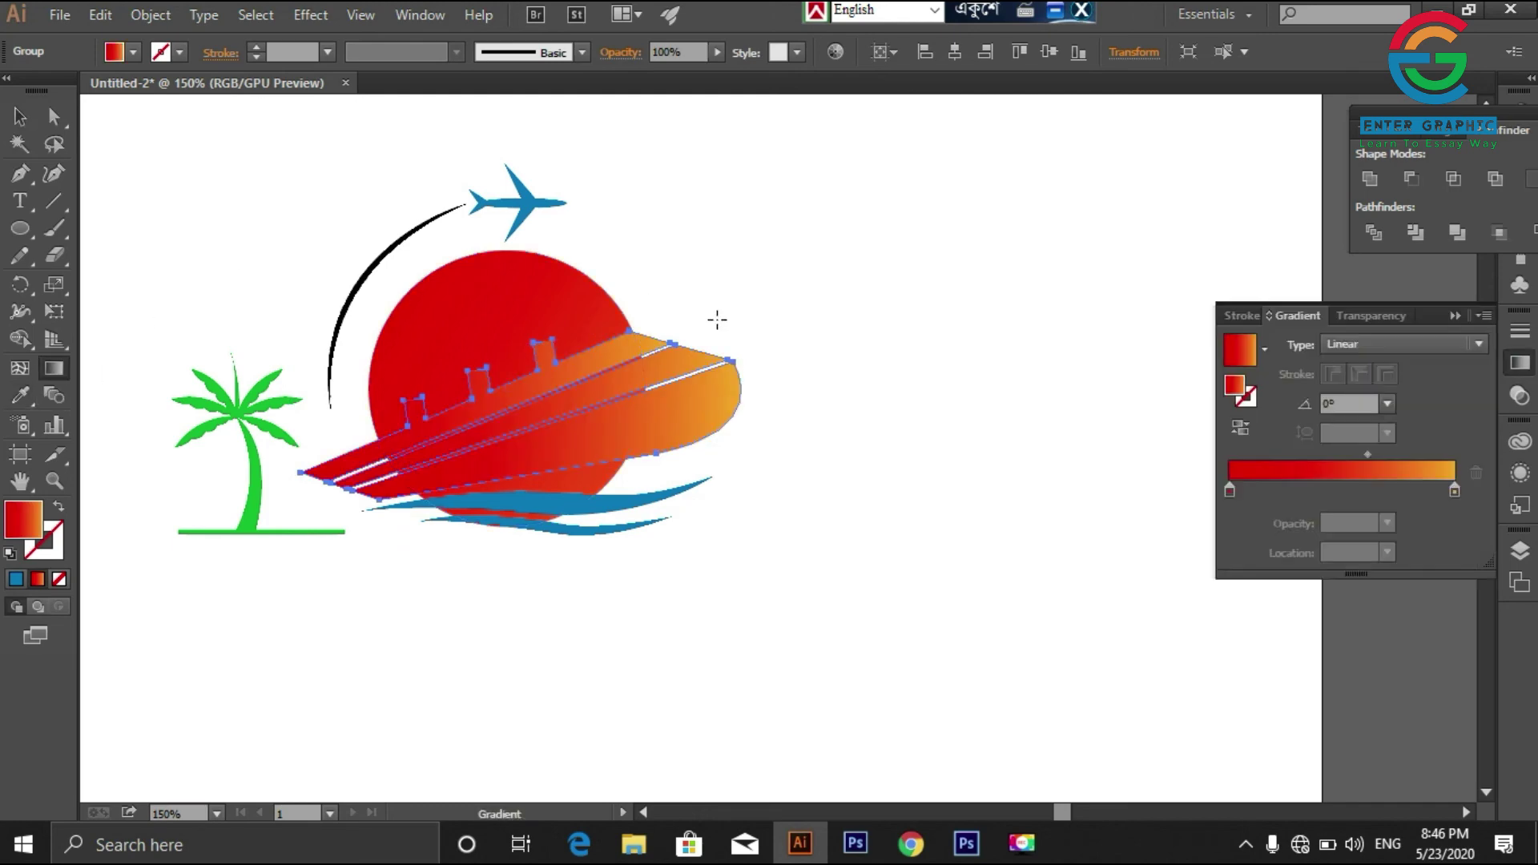
Step: Recolor the ship's gradient to run from blue at the start to cyan at the end
{"action": "double_click", "coordinate": [1229, 490]}
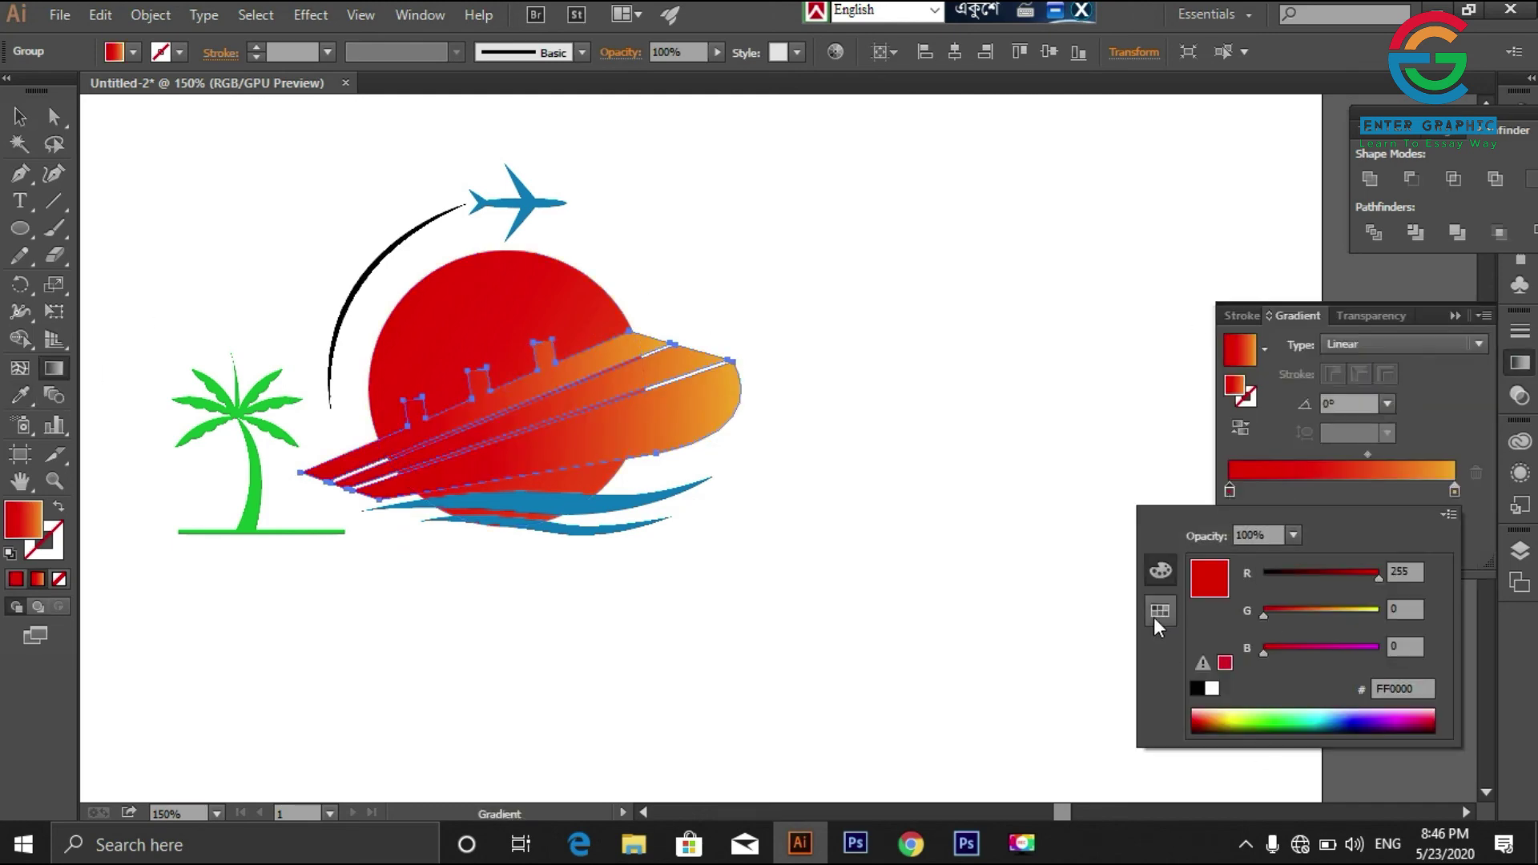
{"action": "left_click", "coordinate": [1158, 611]}
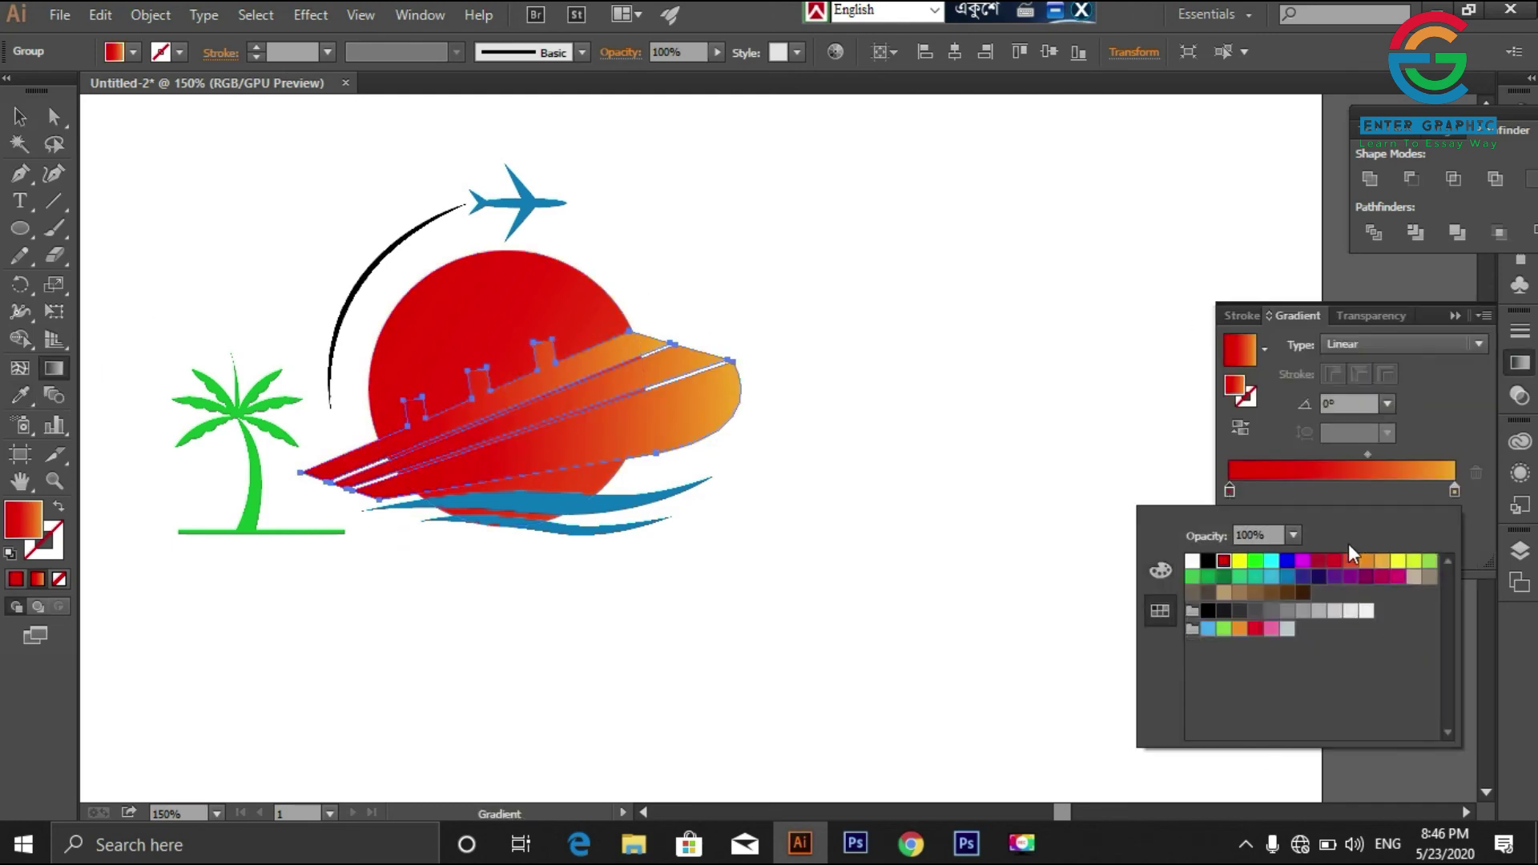
{"action": "double_click", "coordinate": [1451, 488]}
{"action": "left_click", "coordinate": [1270, 562]}
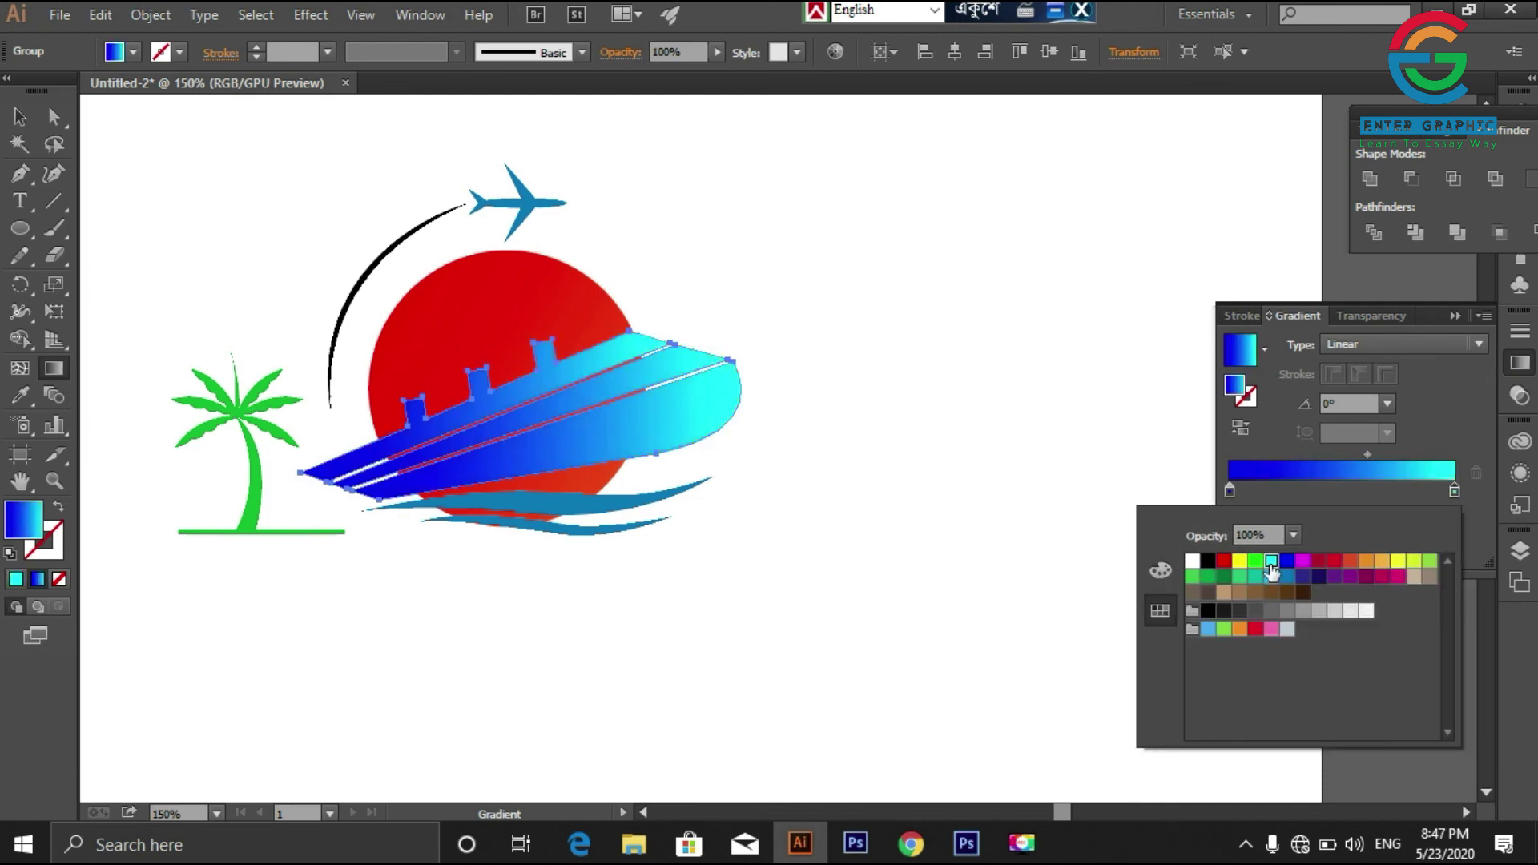
{"action": "left_click", "coordinate": [1459, 317]}
{"action": "left_click", "coordinate": [1459, 316]}
Step: Select the circle, ship and waves and subtract the red area between hull and waves with the Shape Builder tool
{"action": "left_click", "coordinate": [20, 116]}
{"action": "left_click", "coordinate": [689, 525]}
{"action": "left_click", "coordinate": [611, 480]}
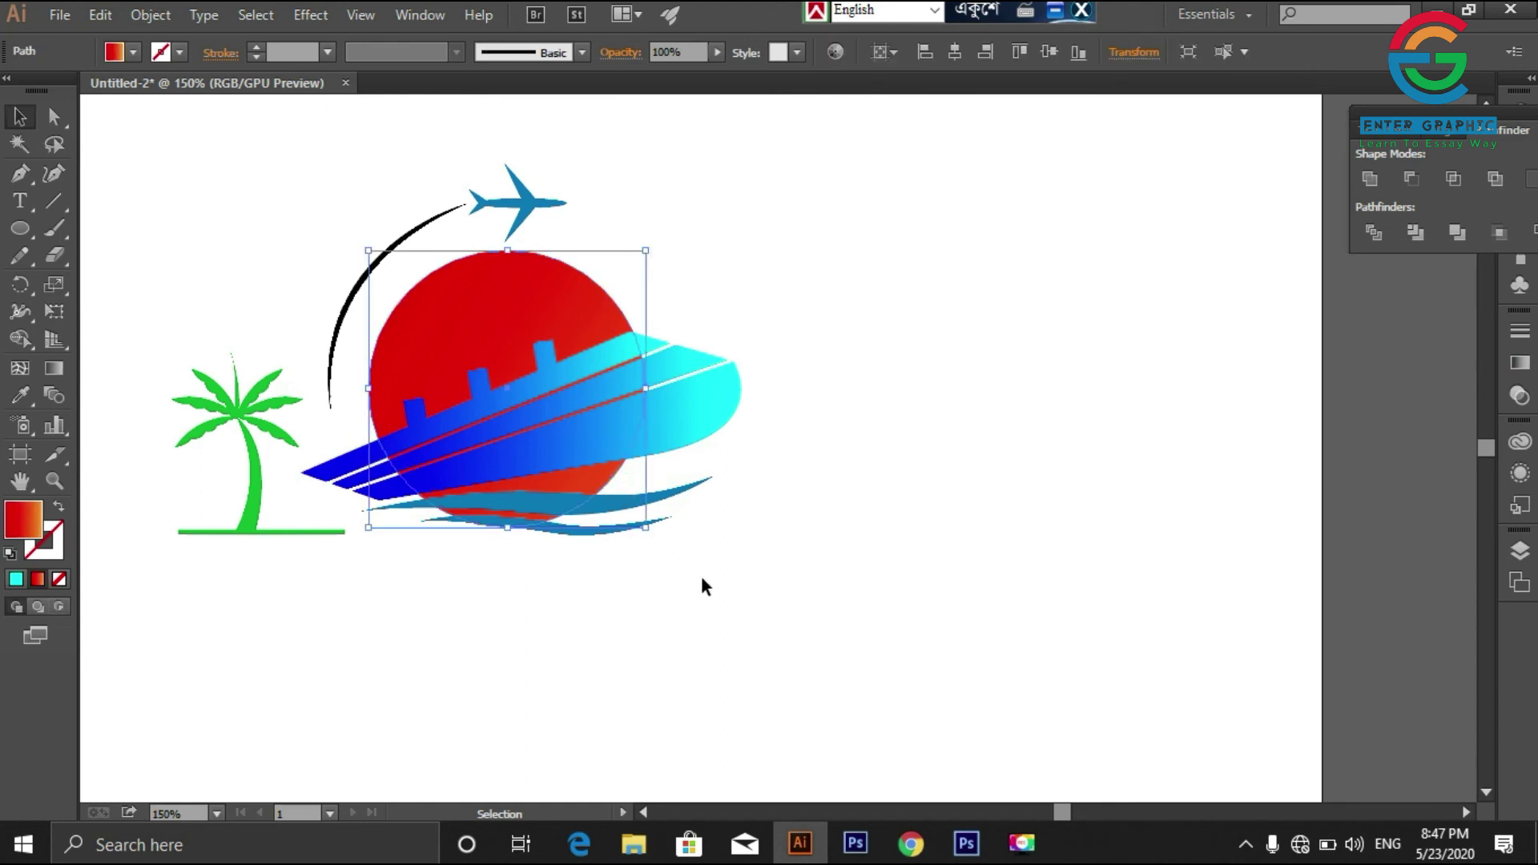
{"action": "left_click_drag", "start_coordinate": [701, 584], "coordinate": [473, 513]}
{"action": "left_click", "coordinate": [17, 340]}
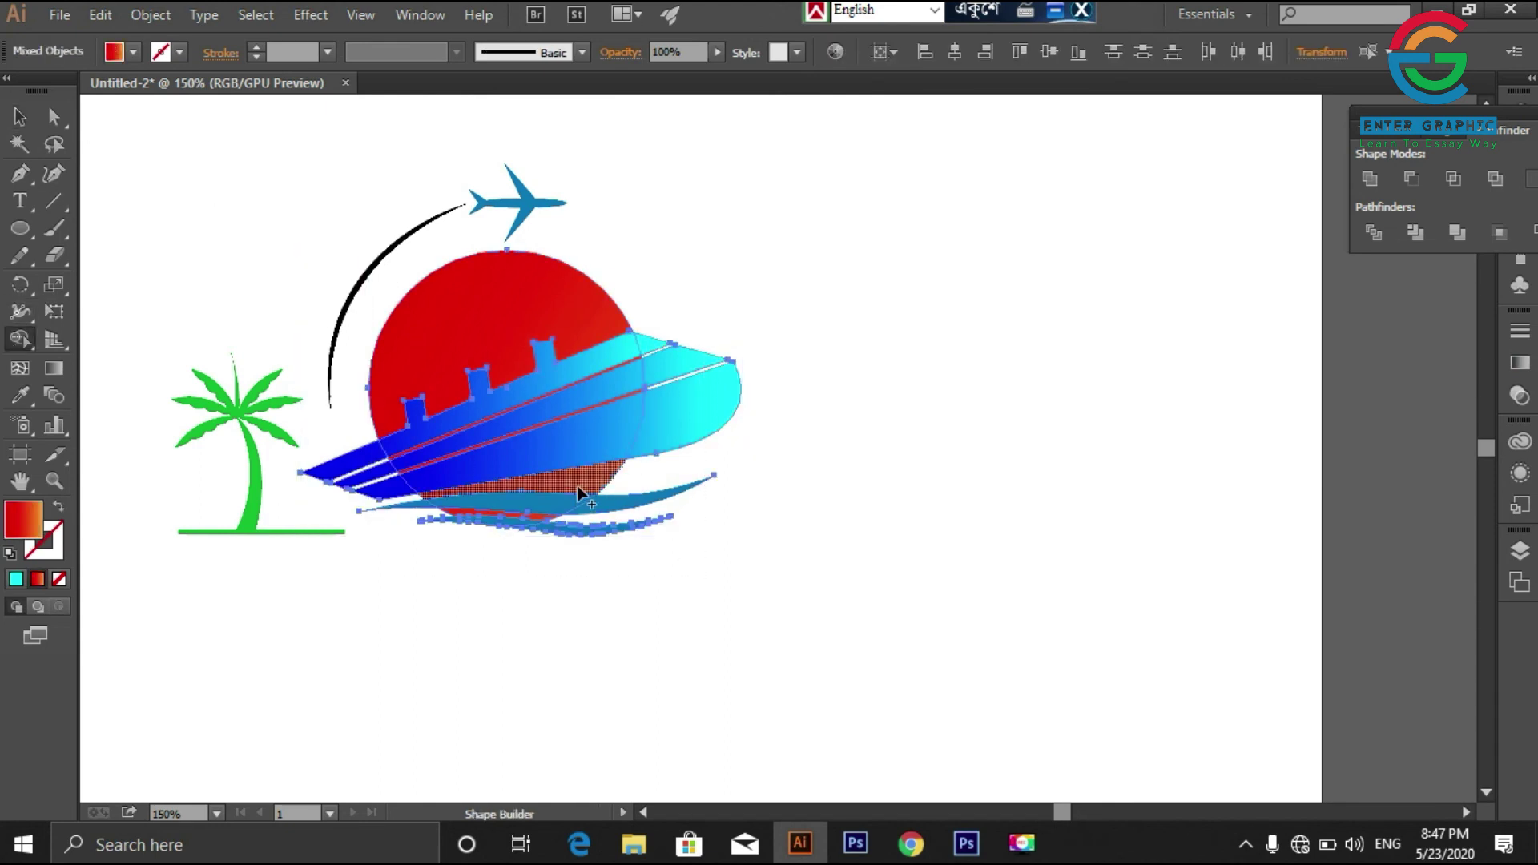
{"action": "left_click", "coordinate": [577, 486], "text": "alt"}
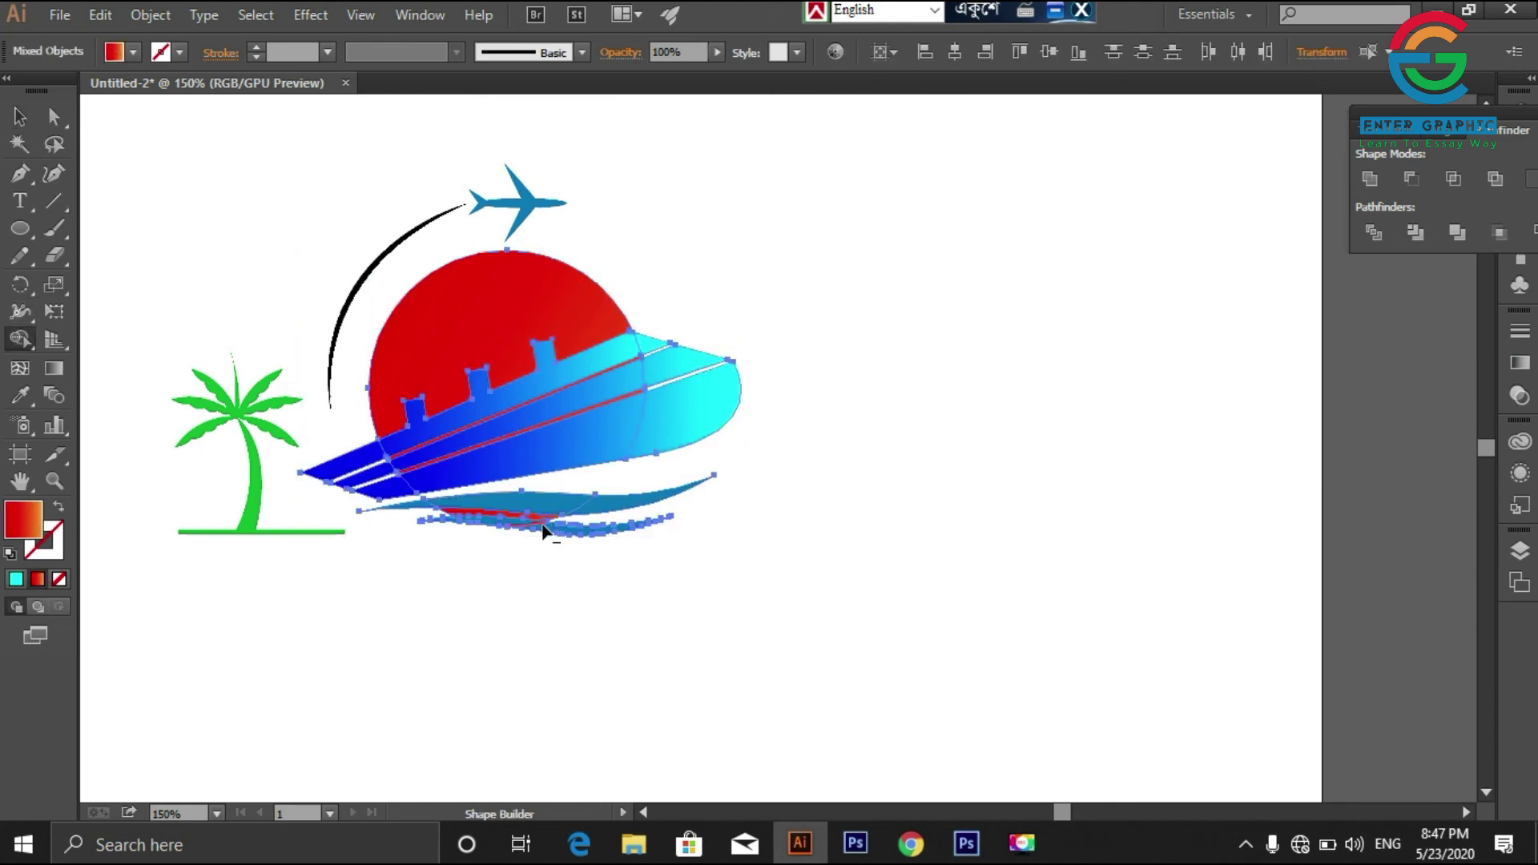
Step: Move both waves down clear of the circle and delete the leftover red pieces beneath the hull
{"action": "left_click", "coordinate": [20, 116]}
{"action": "left_click", "coordinate": [629, 561]}
{"action": "left_click_drag", "start_coordinate": [804, 543], "coordinate": [649, 497]}
{"action": "key", "text": "shift+Down"}
{"action": "key", "text": "shift+Down"}
{"action": "key", "text": "shift+Down"}
{"action": "key", "text": "shift+Down"}
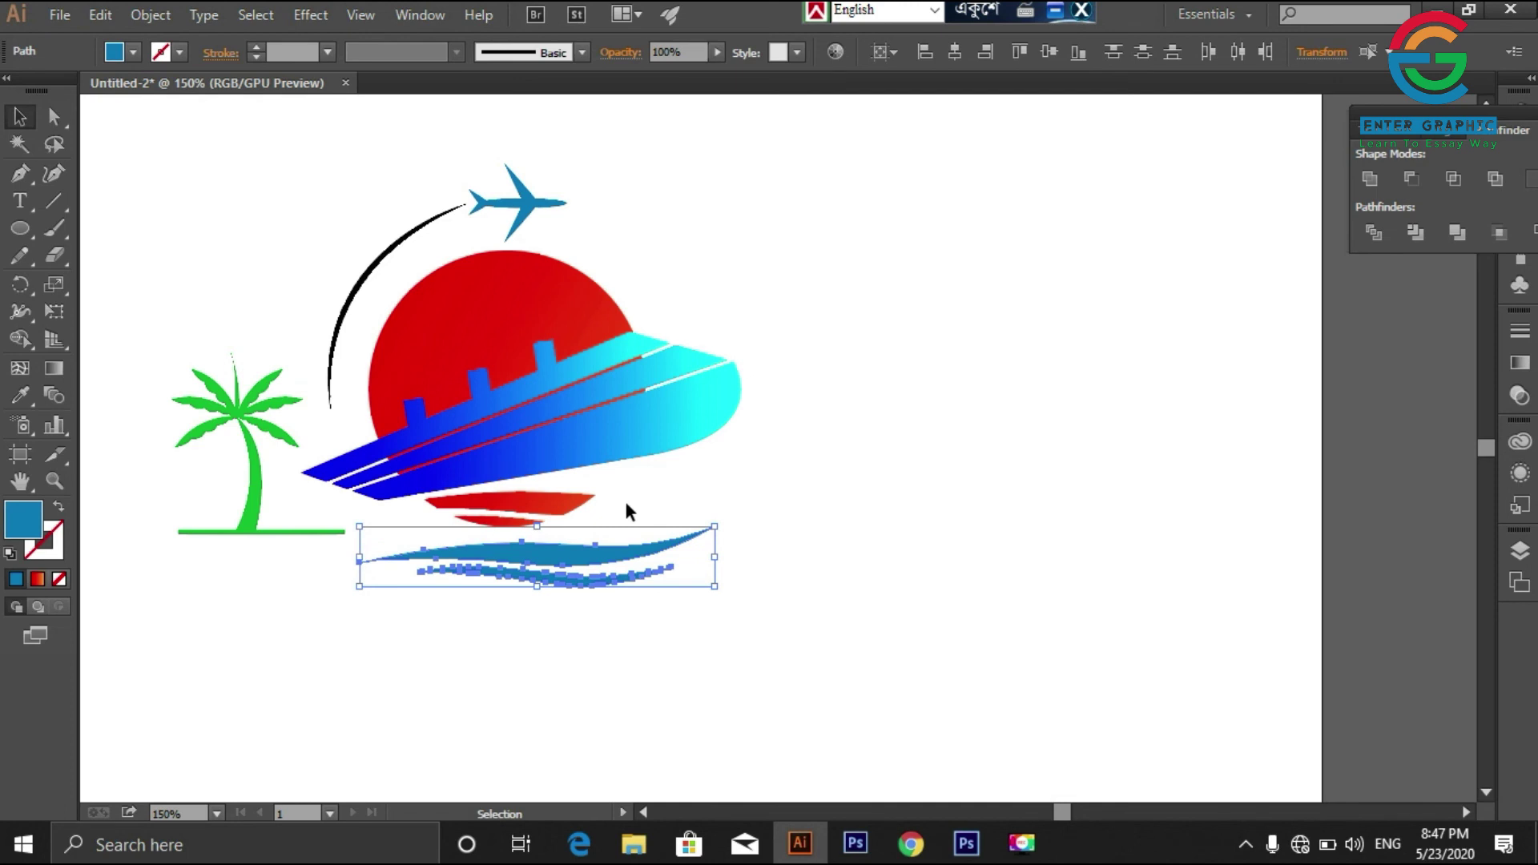
{"action": "left_click", "coordinate": [621, 506]}
{"action": "left_click", "coordinate": [516, 505]}
{"action": "key", "text": "Delete"}
Step: Move the waves back up beneath the hull and shift the palm tree closer to the ship's stern
{"action": "left_click_drag", "start_coordinate": [562, 539], "coordinate": [559, 483]}
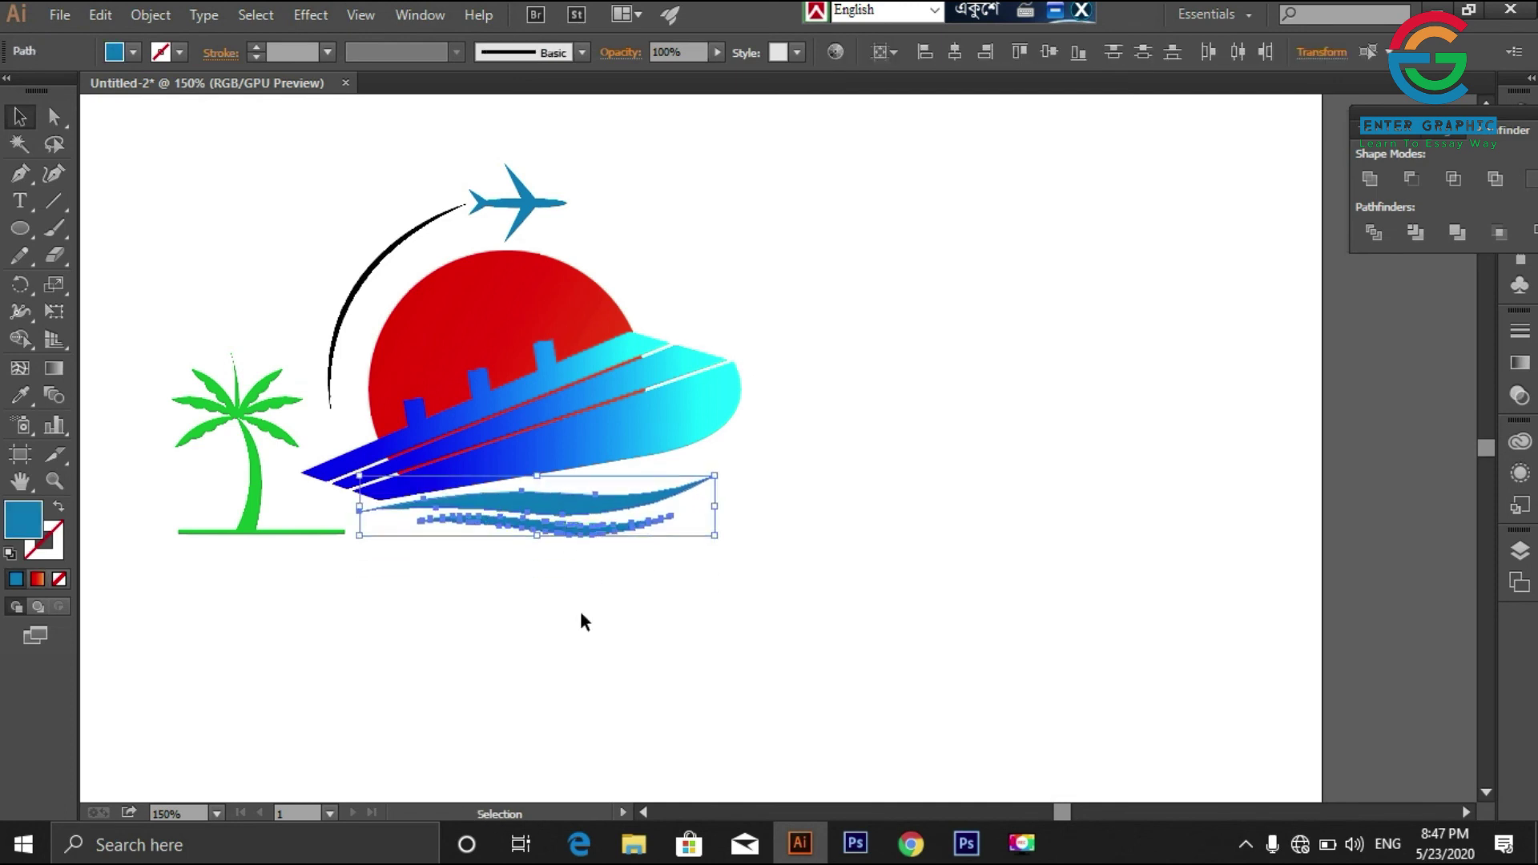
{"action": "left_click", "coordinate": [698, 560]}
{"action": "left_click_drag", "start_coordinate": [314, 532], "coordinate": [352, 530]}
Step: Add the text TURISOM LOGO below the artwork, enlarge it to about 27 pt and place it just under the waves
{"action": "key", "text": "t"}
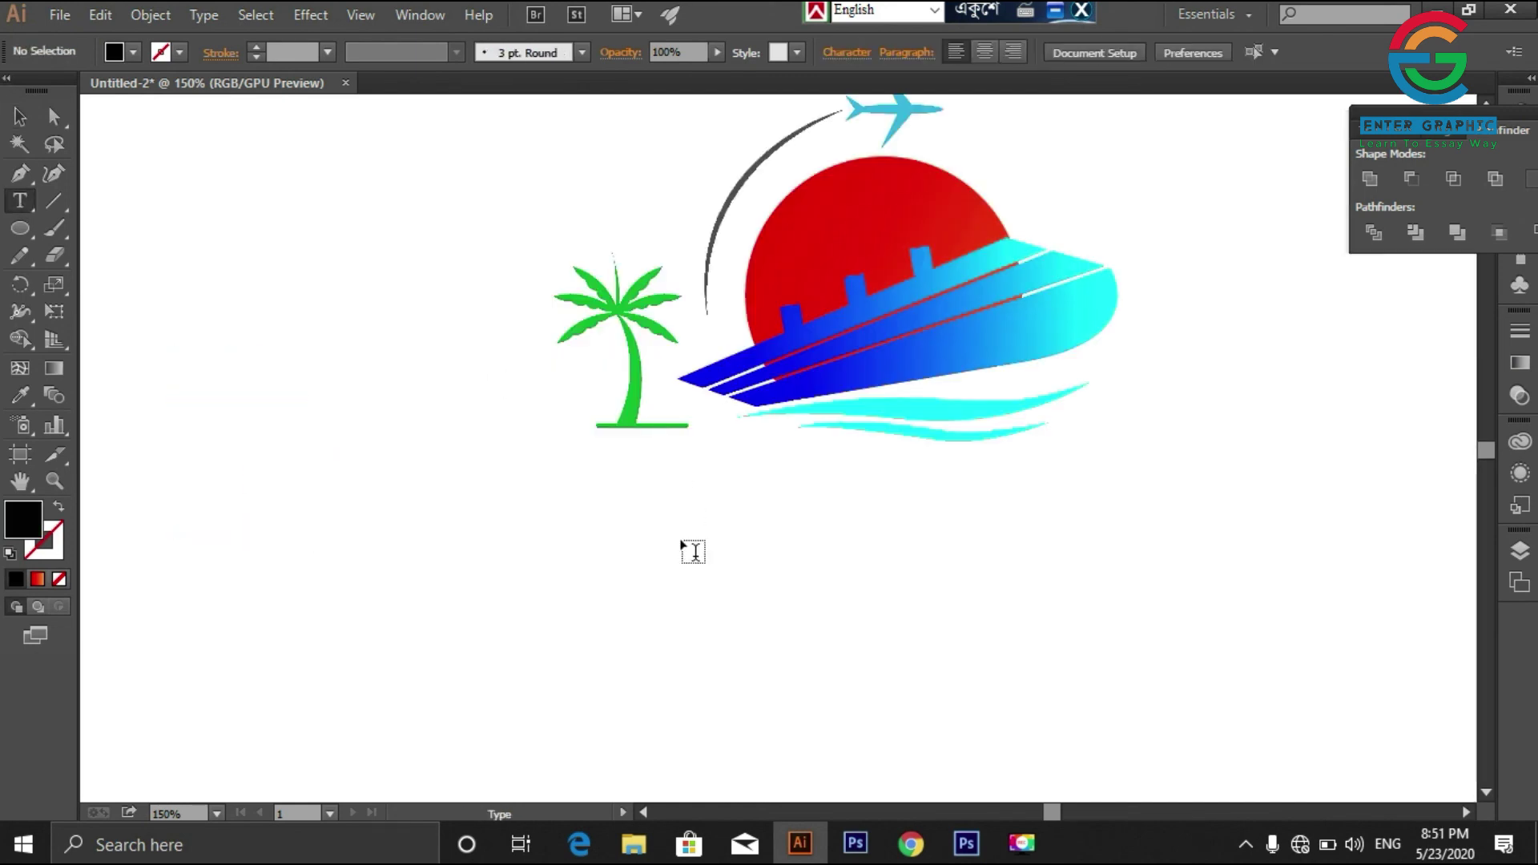
{"action": "left_click", "coordinate": [682, 541]}
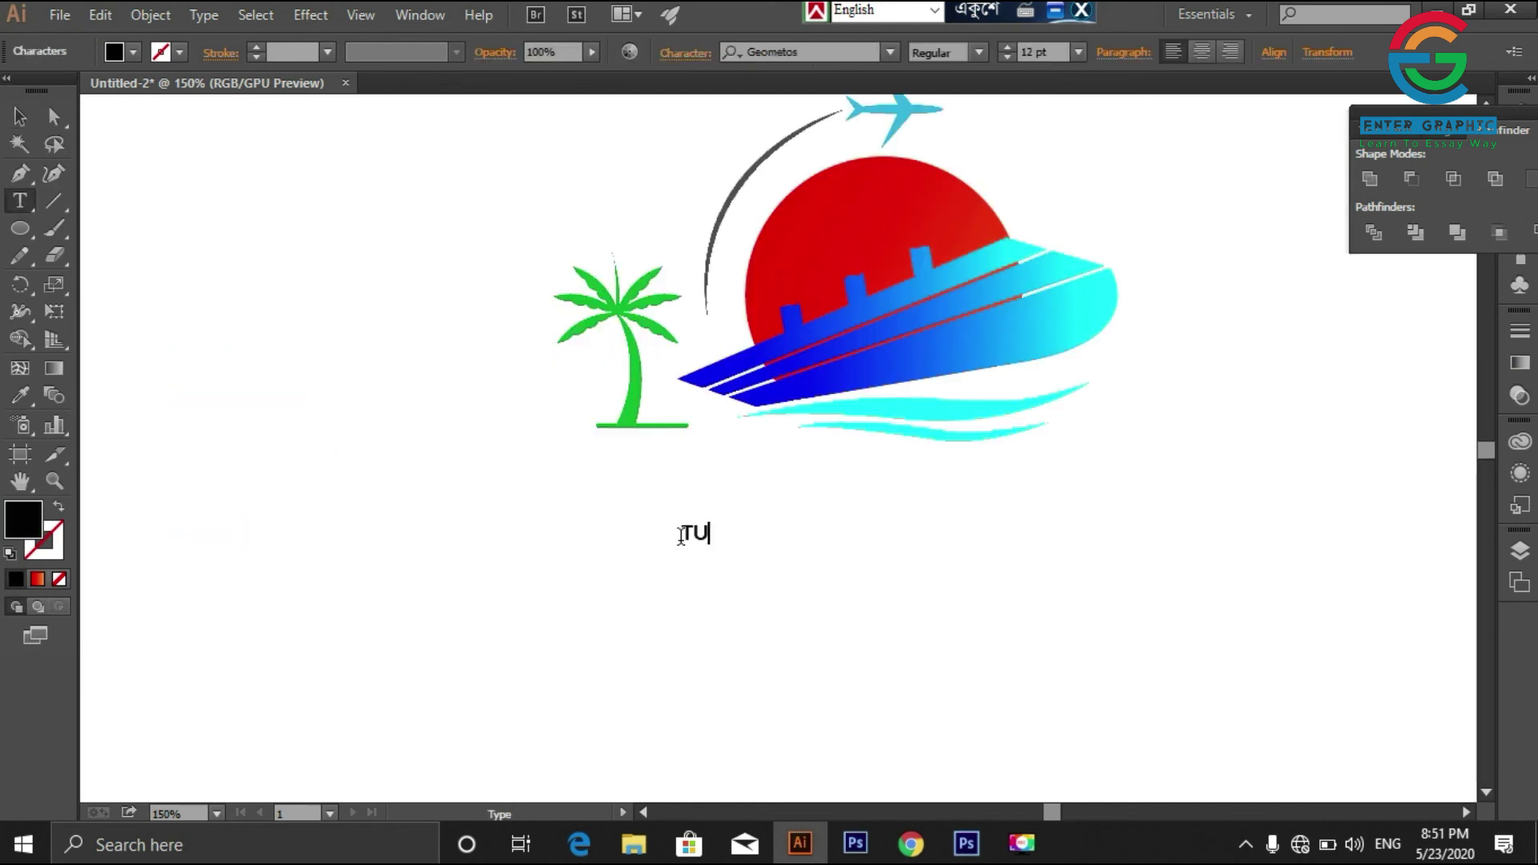
{"action": "key", "text": "BackSpace"}
{"action": "key", "text": "BackSpace"}
{"action": "key", "text": "BackSpace"}
{"action": "type", "text": "URISOM LOGO"}
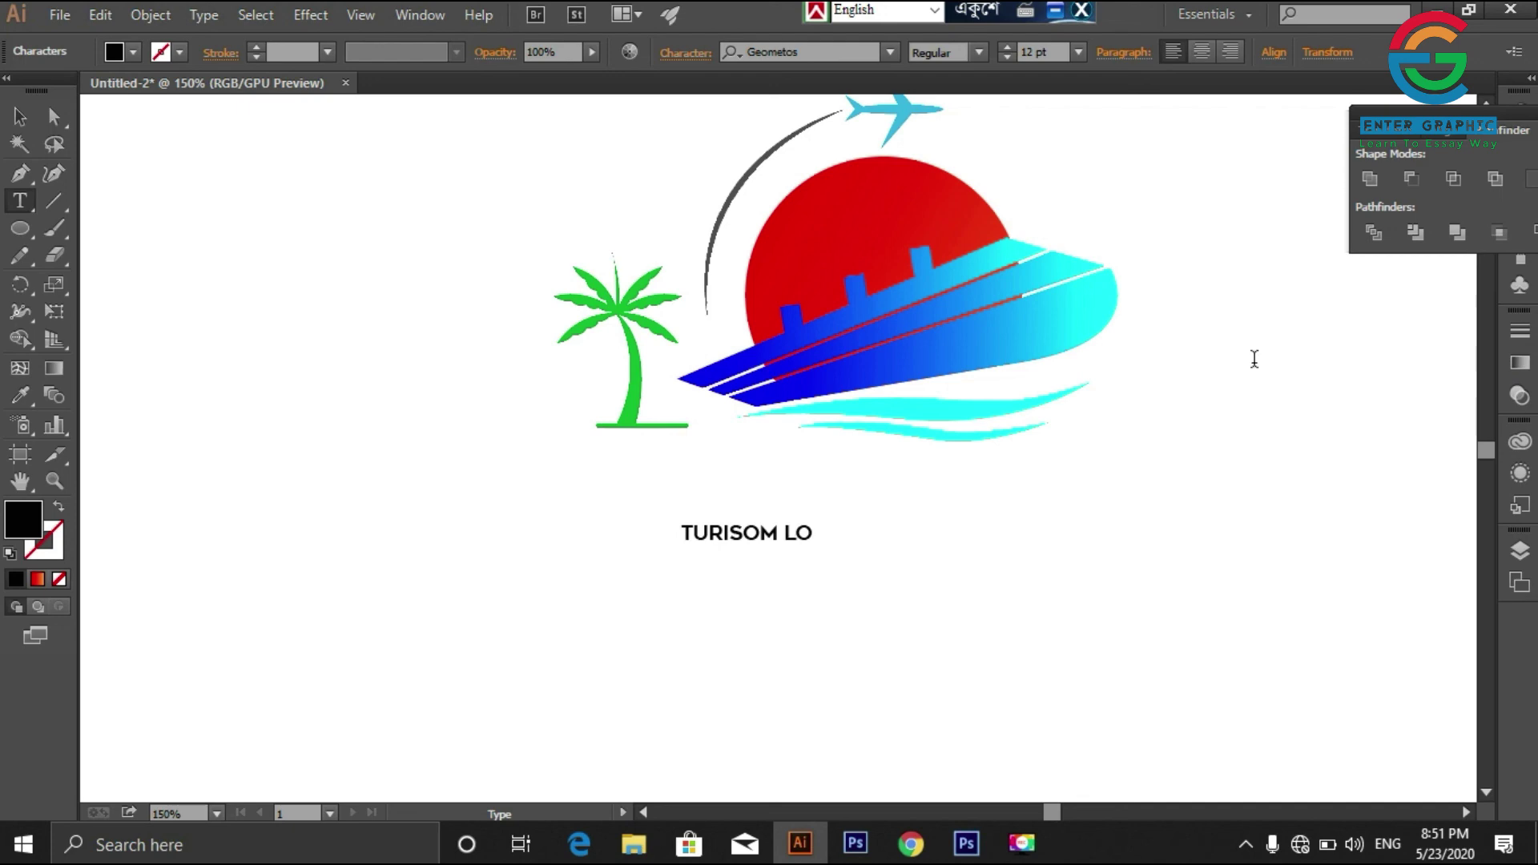
{"action": "left_click", "coordinate": [20, 117]}
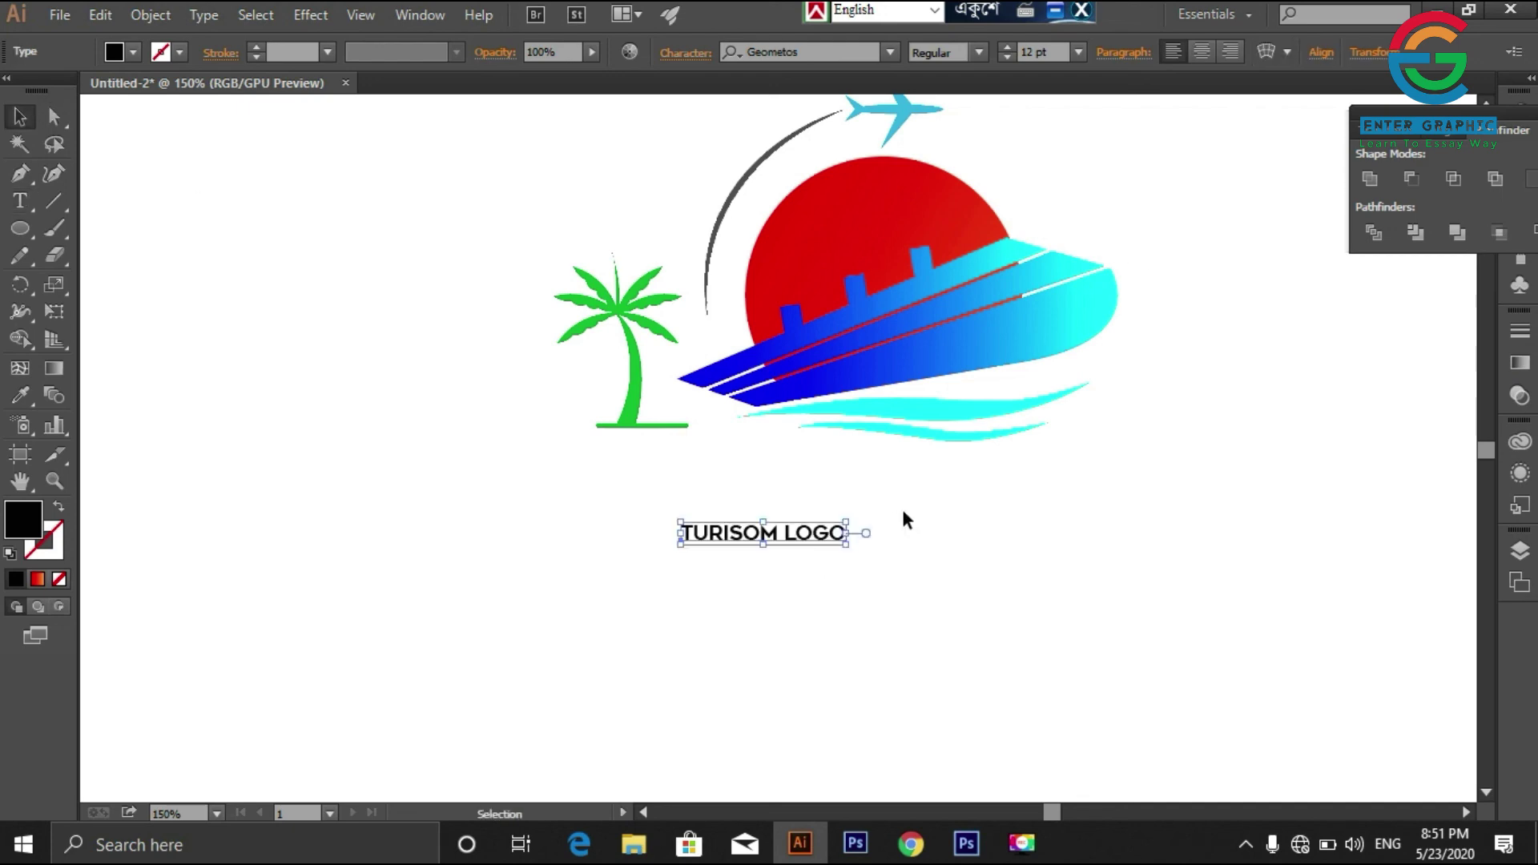
{"action": "left_click_drag", "start_coordinate": [845, 544], "coordinate": [849, 481]}
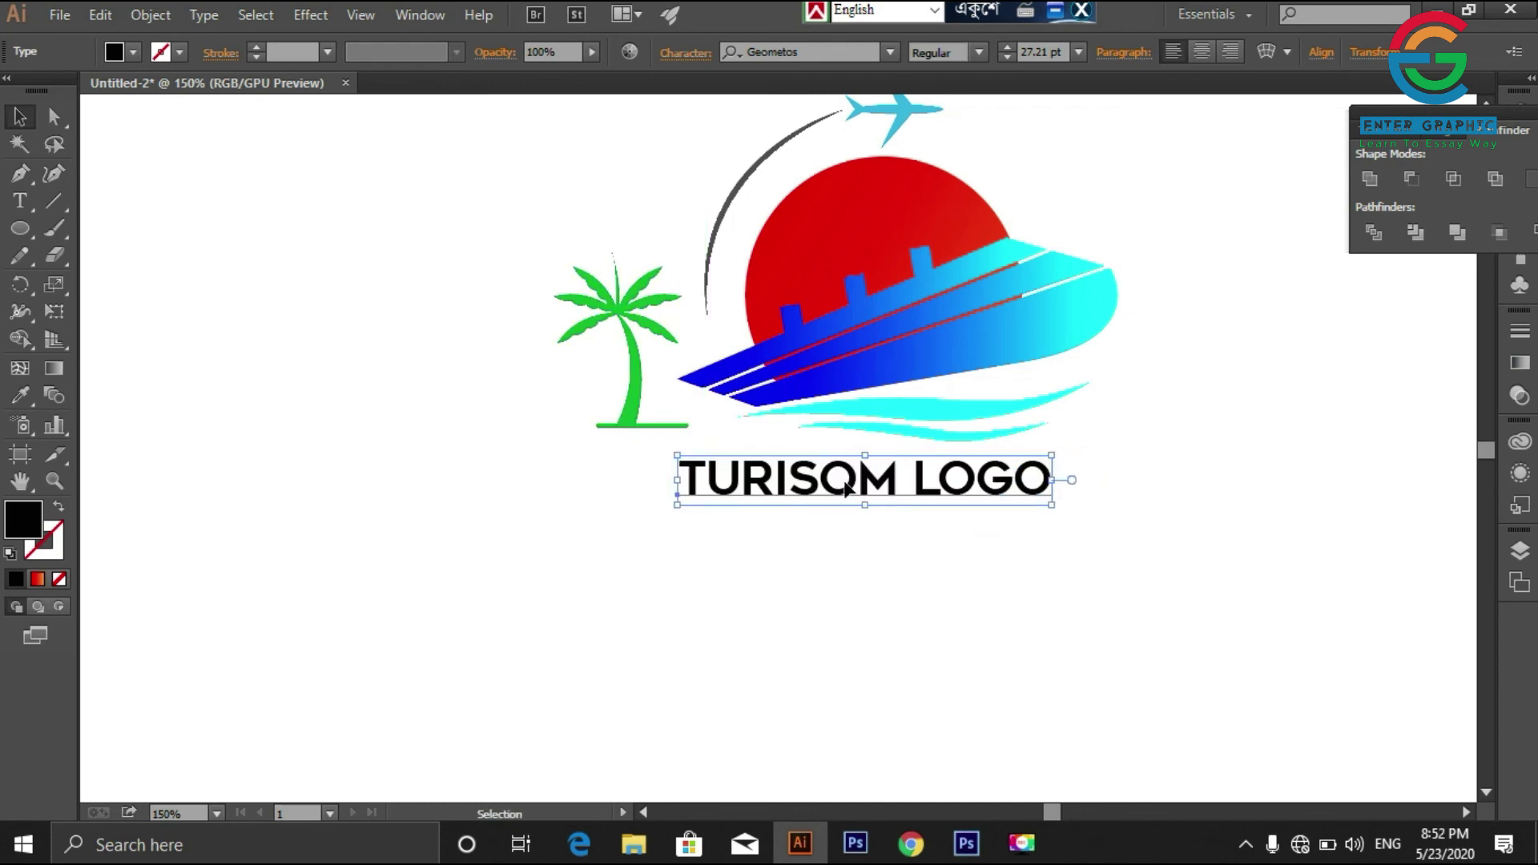
{"action": "left_click", "coordinate": [631, 372]}
{"action": "key", "text": "Delete"}
{"action": "key", "text": "ctrl+z"}
{"action": "left_click", "coordinate": [584, 515]}
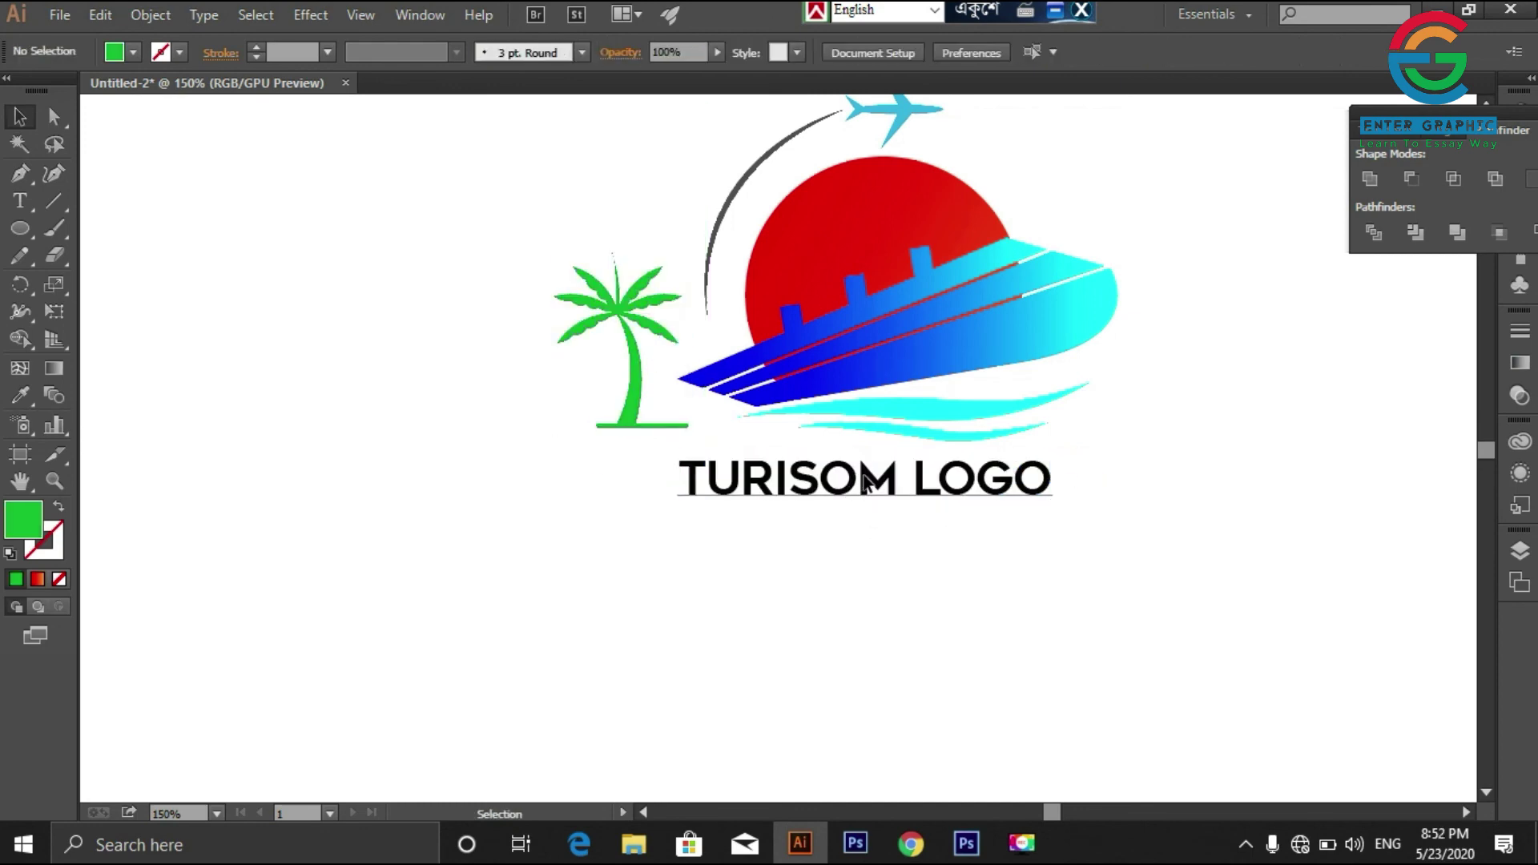
Step: Adjust the character tracking of the TURISOM LOGO title
{"action": "left_click", "coordinate": [867, 482]}
{"action": "left_click", "coordinate": [679, 53]}
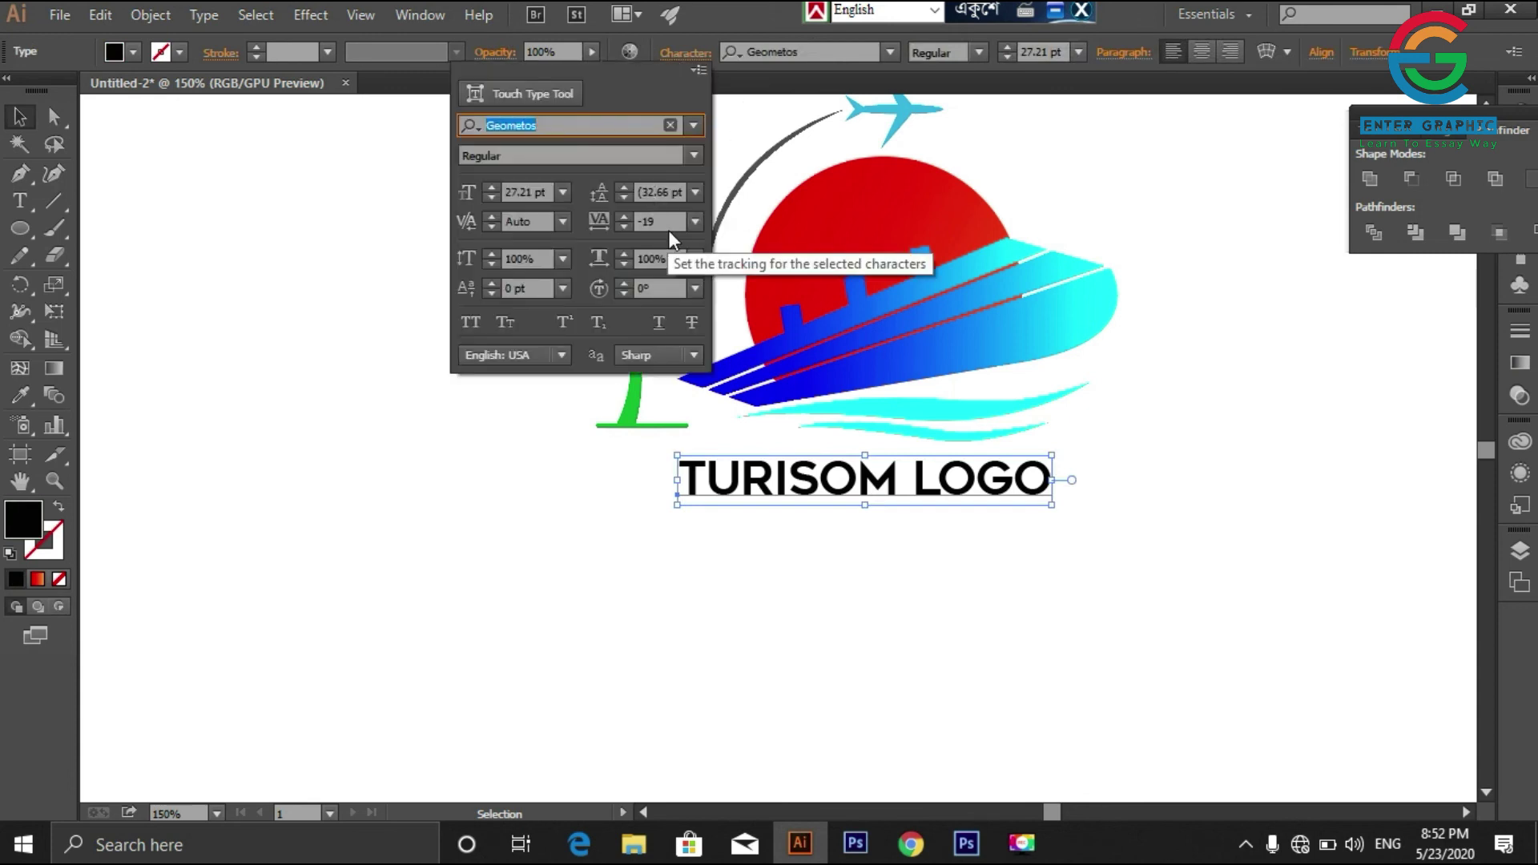
{"action": "left_click", "coordinate": [667, 221]}
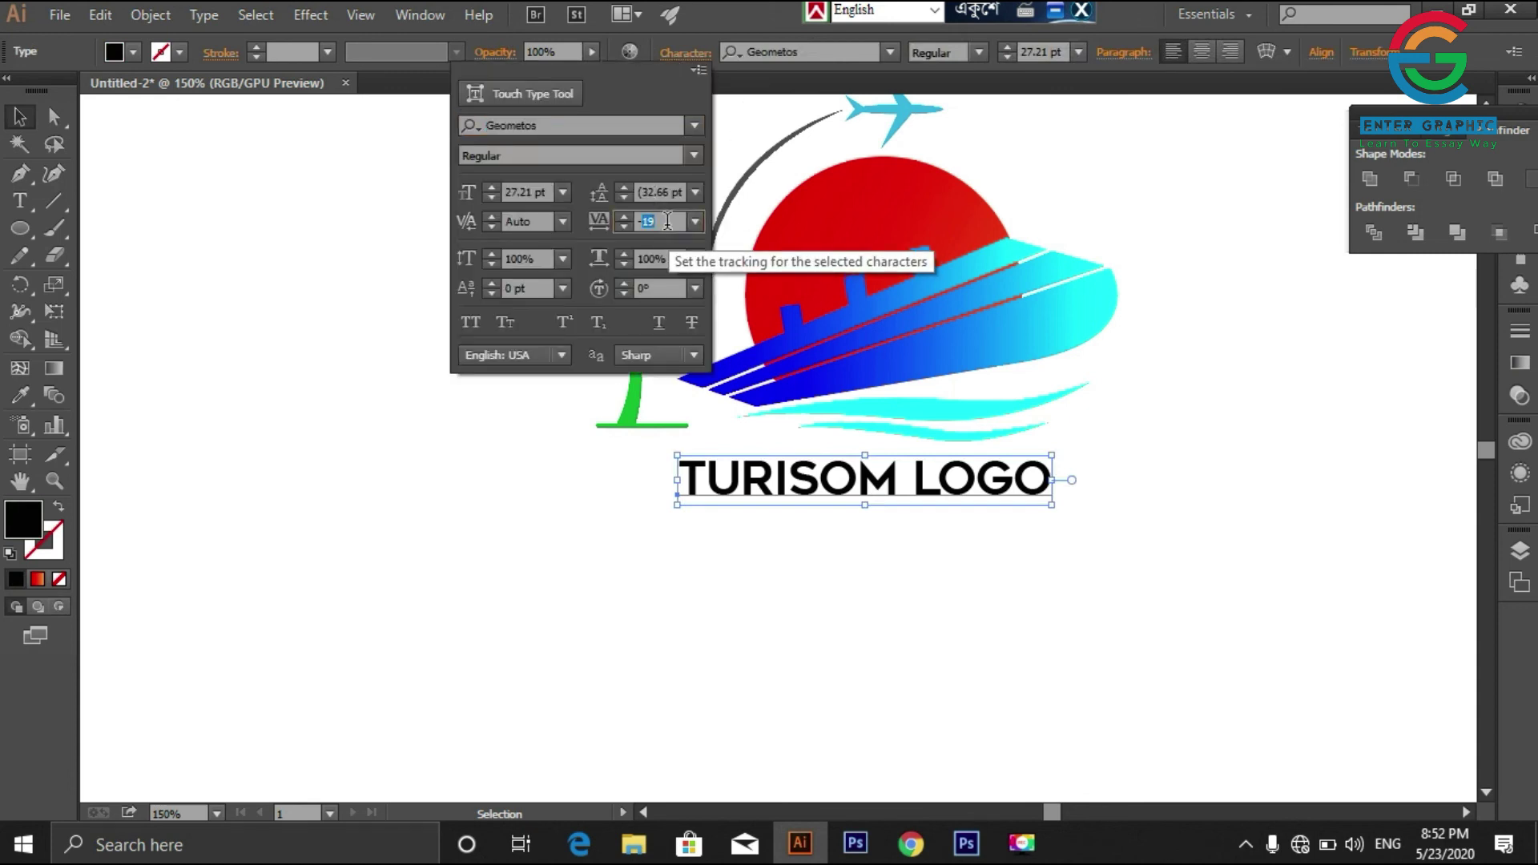
{"action": "key", "text": "Return"}
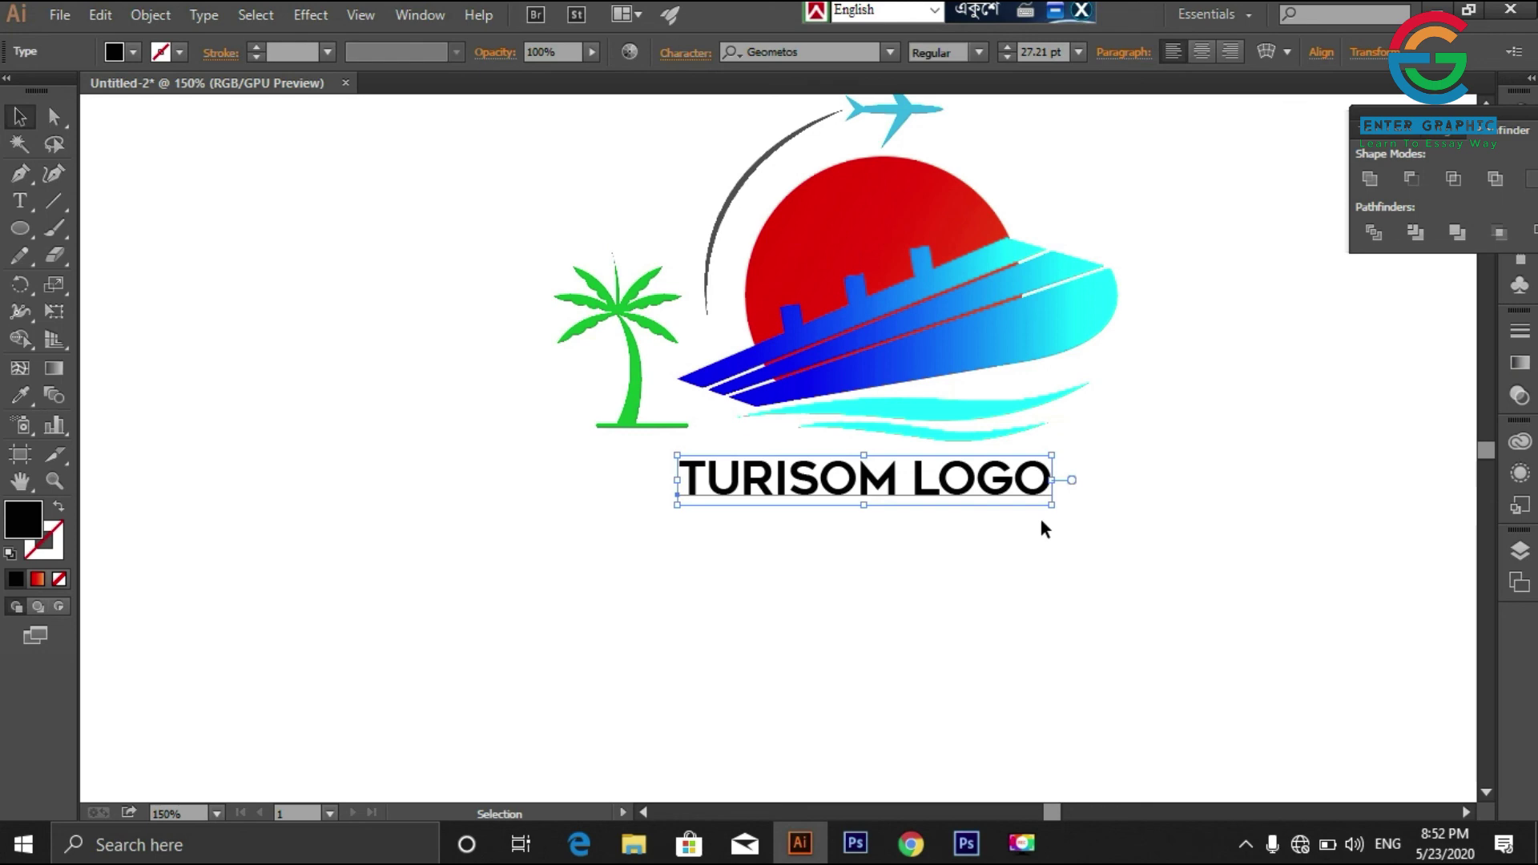
Step: Convert the TURISOM LOGO title to outlines and fill the letters with solid orange
{"action": "right_click", "coordinate": [848, 476]}
{"action": "left_click", "coordinate": [929, 628]}
{"action": "key", "text": "ctrl+minus"}
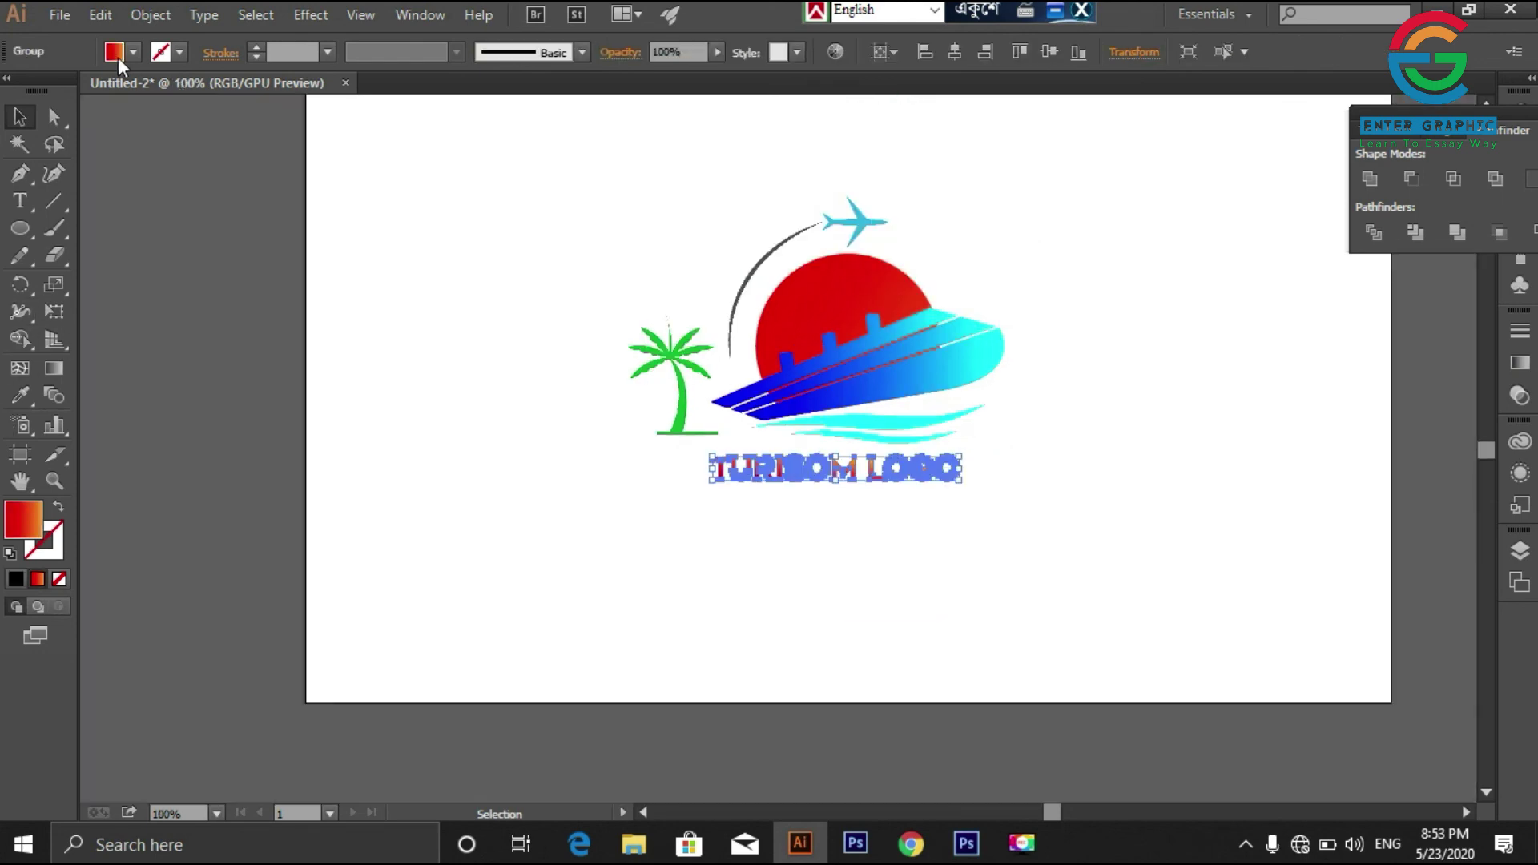
{"action": "left_click", "coordinate": [133, 53]}
{"action": "left_click", "coordinate": [217, 90]}
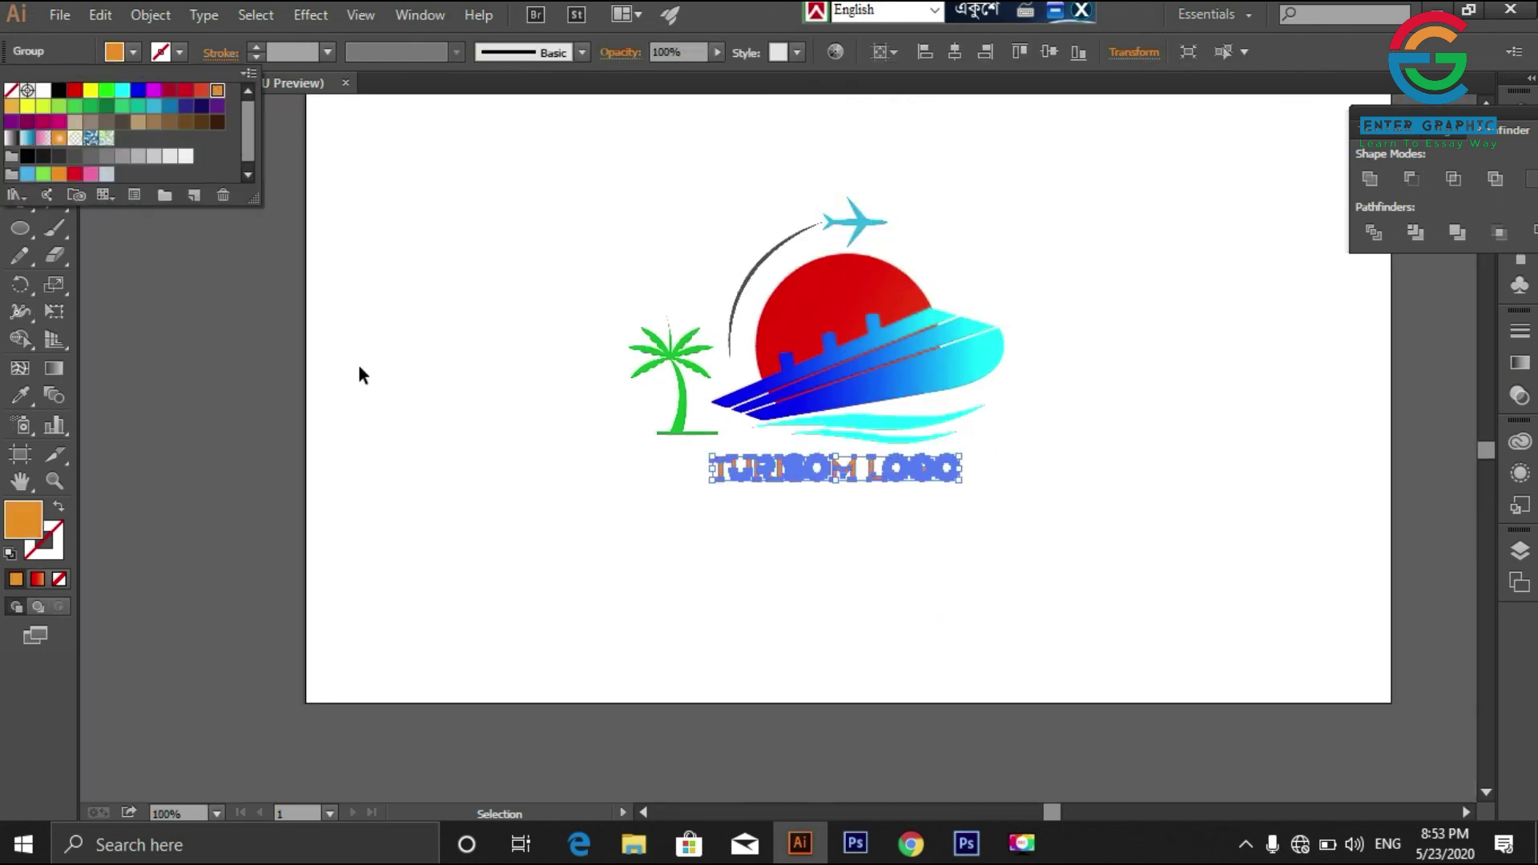
{"action": "left_click", "coordinate": [315, 335]}
{"action": "left_click", "coordinate": [971, 593]}
Step: Group the entire logo artwork and center it horizontally and vertically on the artboard
{"action": "left_click_drag", "start_coordinate": [1013, 518], "coordinate": [627, 168]}
{"action": "key", "text": "a"}
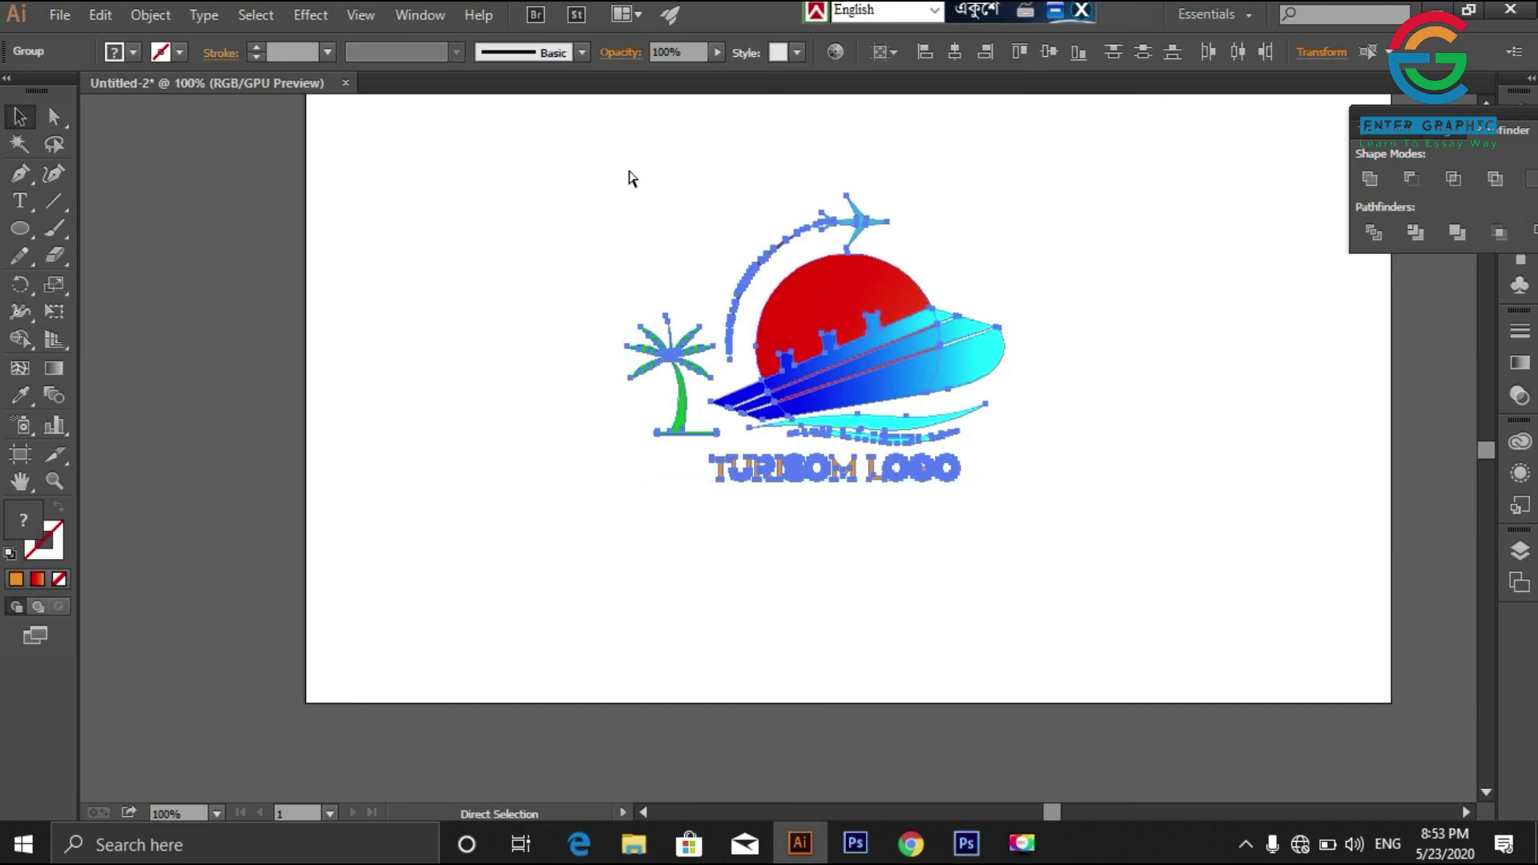
{"action": "key", "text": "v"}
{"action": "left_click_drag", "start_coordinate": [1428, 113], "coordinate": [1268, 111]}
{"action": "left_click", "coordinate": [1450, 112]}
{"action": "left_click", "coordinate": [955, 53]}
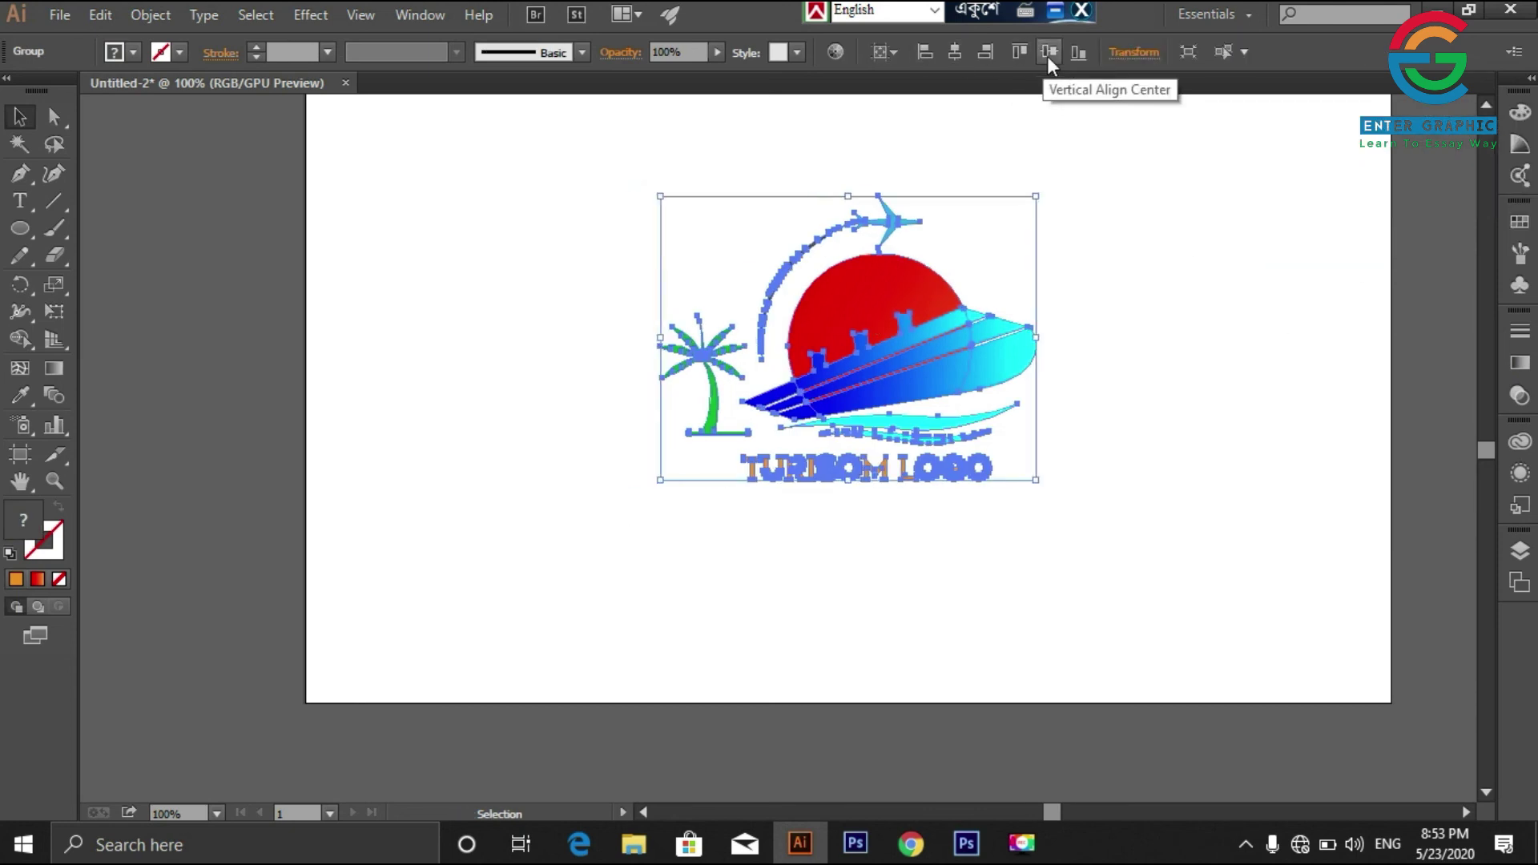
{"action": "left_click", "coordinate": [1047, 53]}
{"action": "left_click", "coordinate": [1486, 108]}
{"action": "left_click", "coordinate": [1487, 112]}
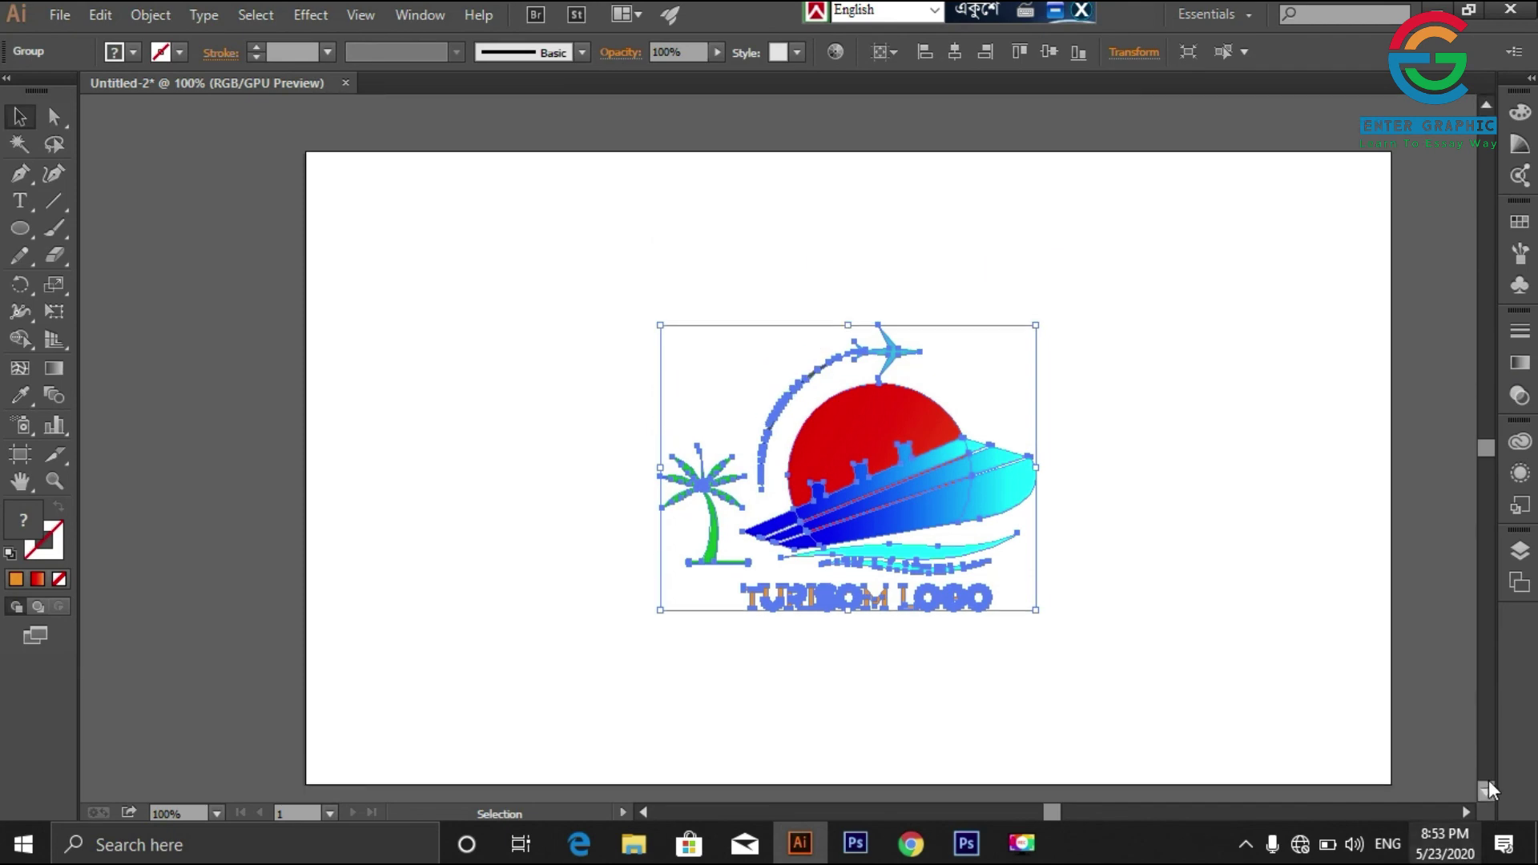
{"action": "left_click", "coordinate": [1465, 812]}
{"action": "key", "text": "plus"}
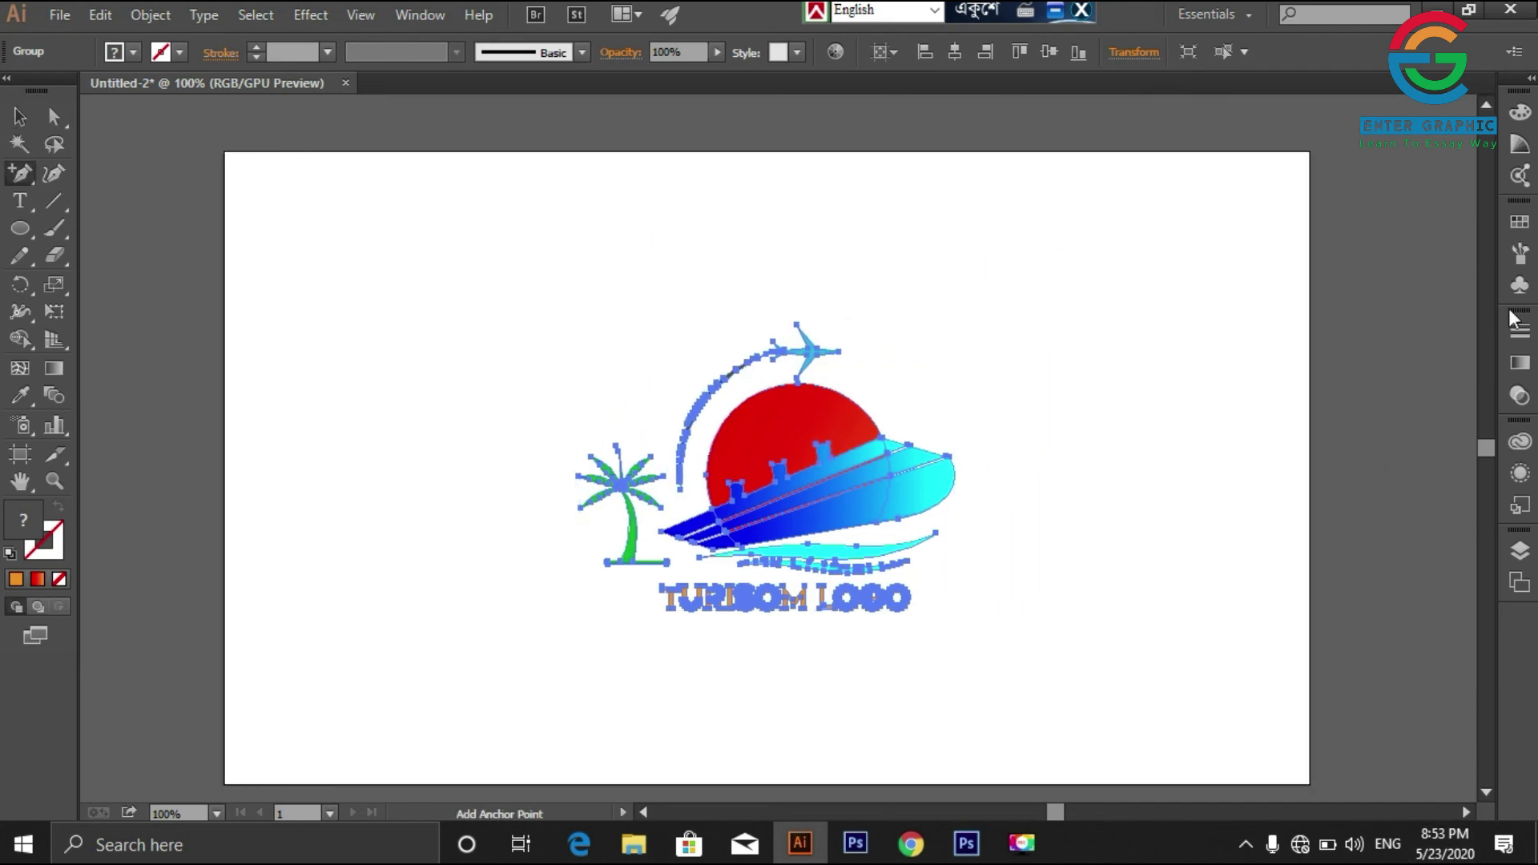